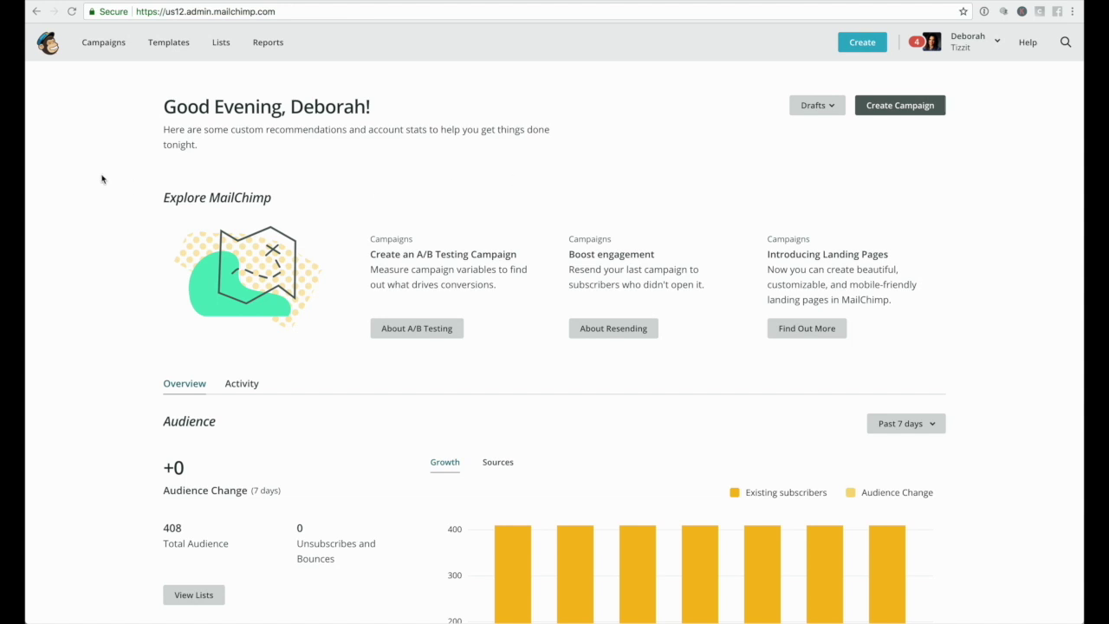
From Templates, start a new template and scroll through the Featured and Basic starting layouts.
click(169, 44)
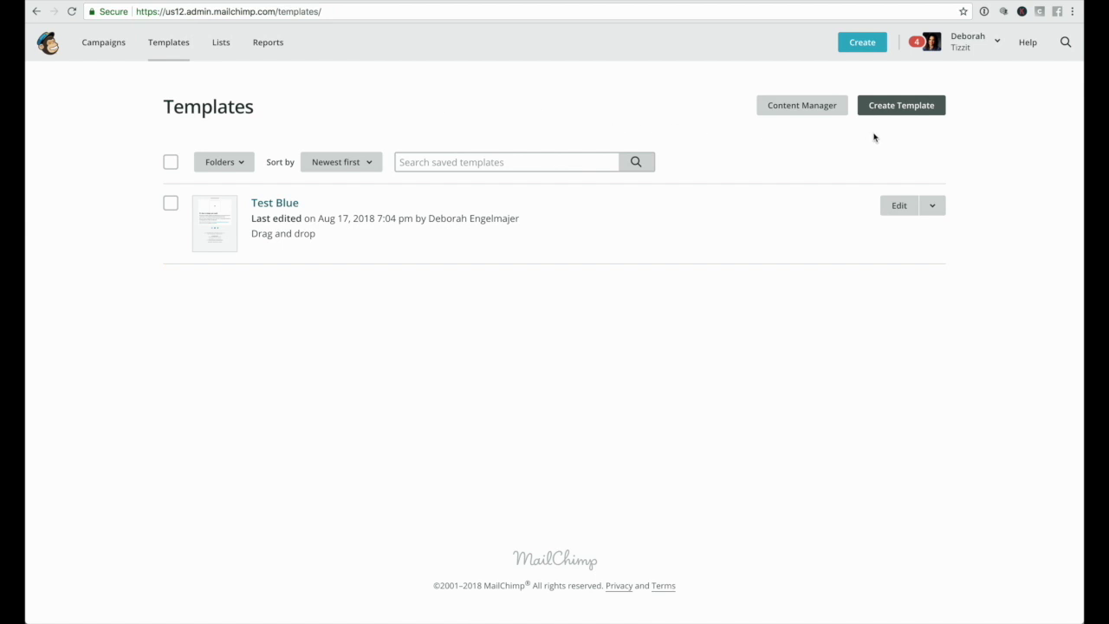
click(896, 113)
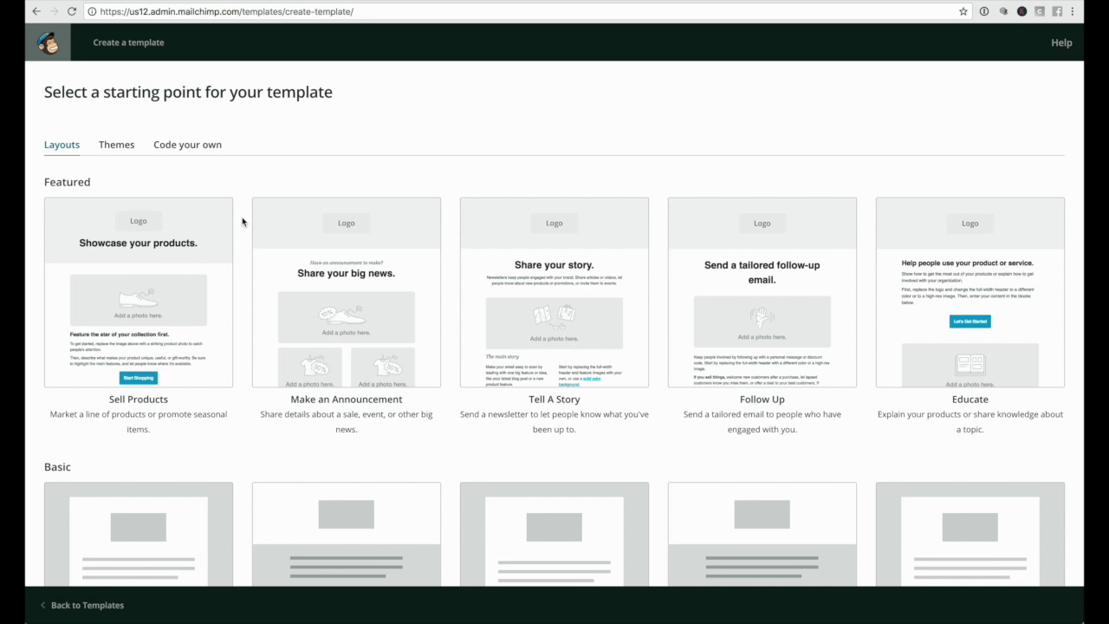
scroll(242, 222, down, 3)
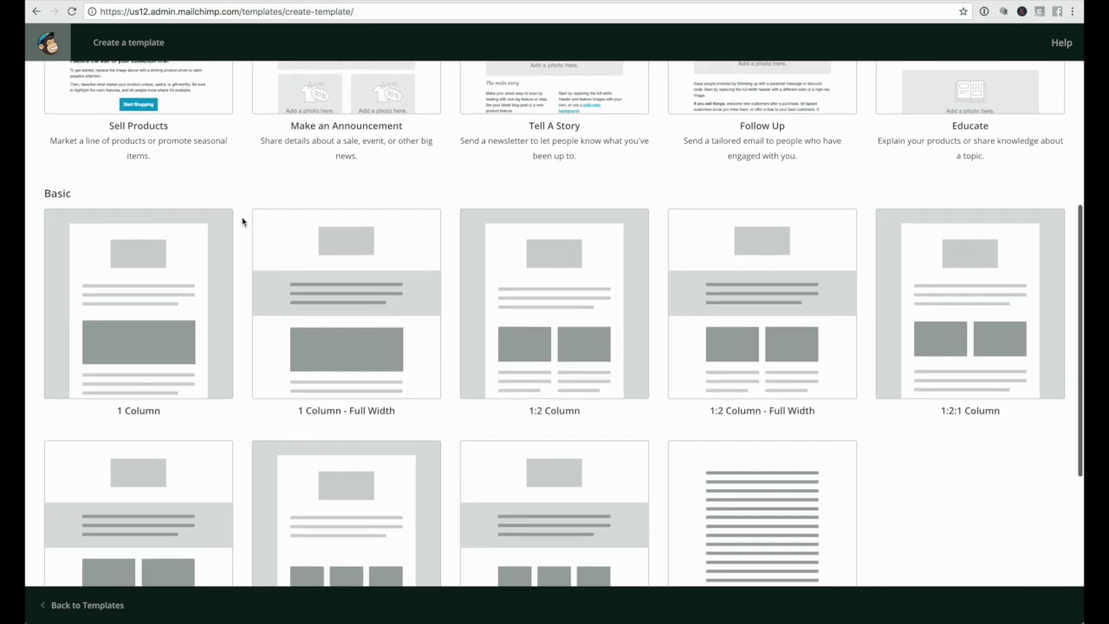
scroll(242, 222, down, 2)
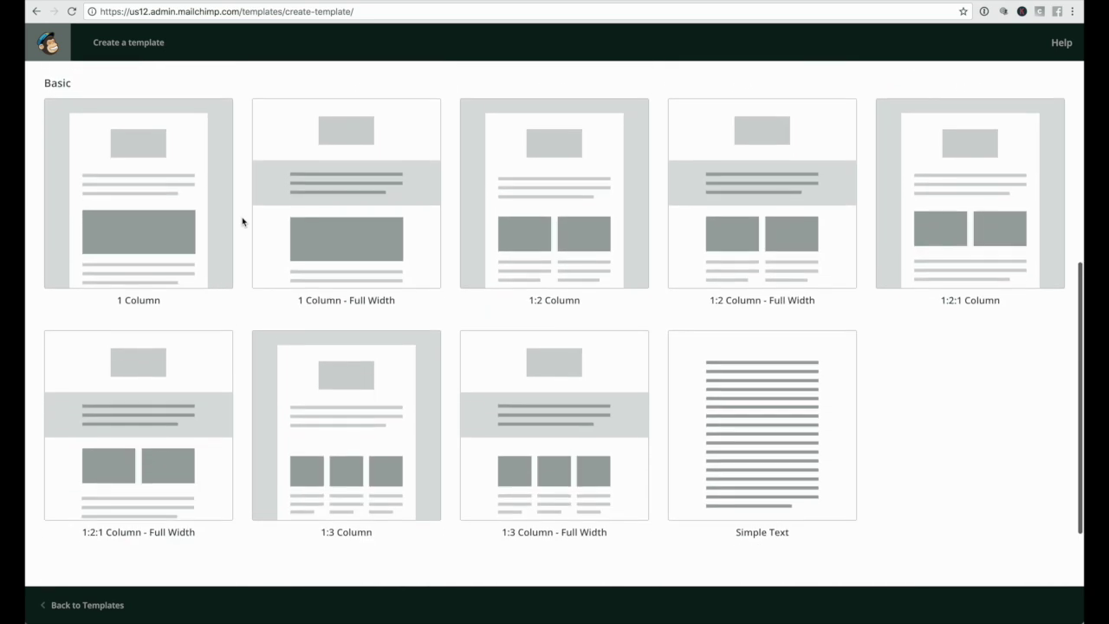
scroll(241, 222, down, 2)
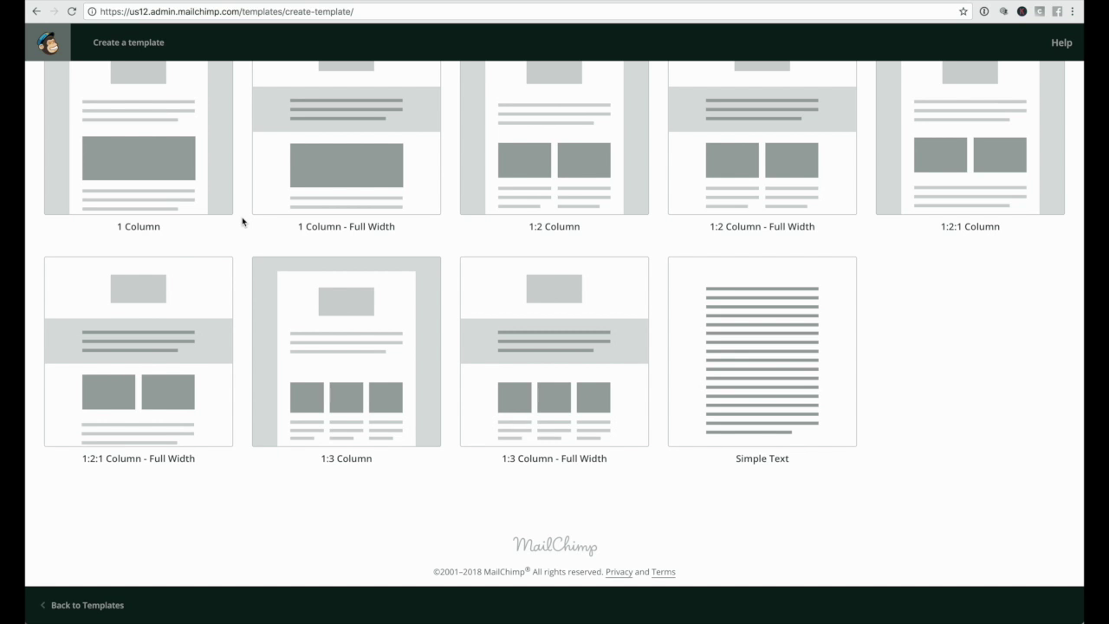
scroll(241, 222, up, 1)
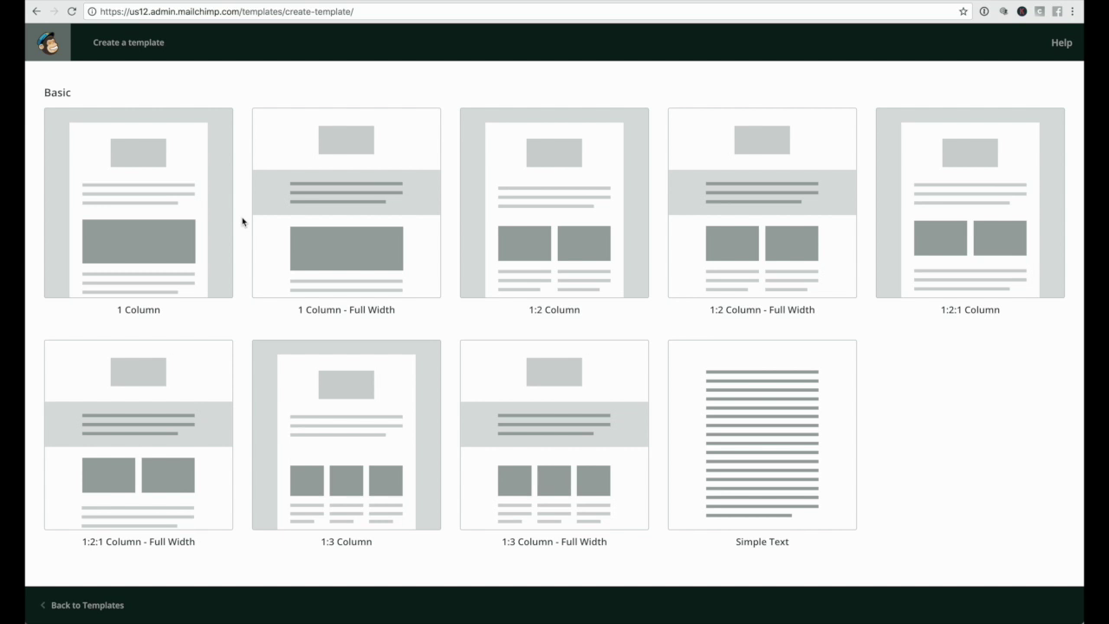
scroll(243, 221, up, 1)
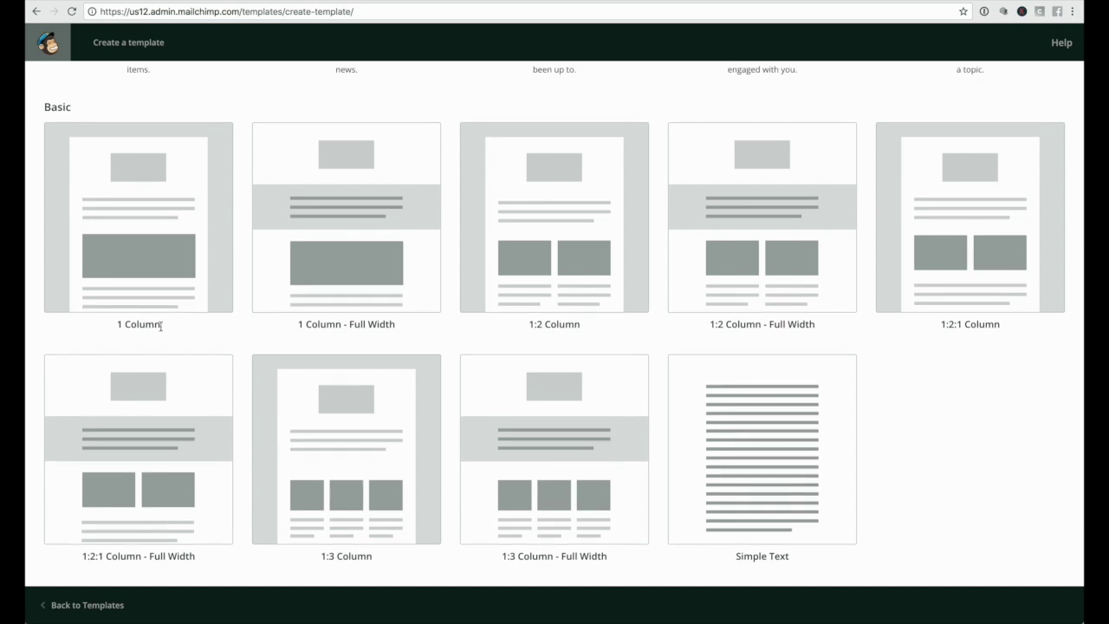
scroll(241, 319, up, 2)
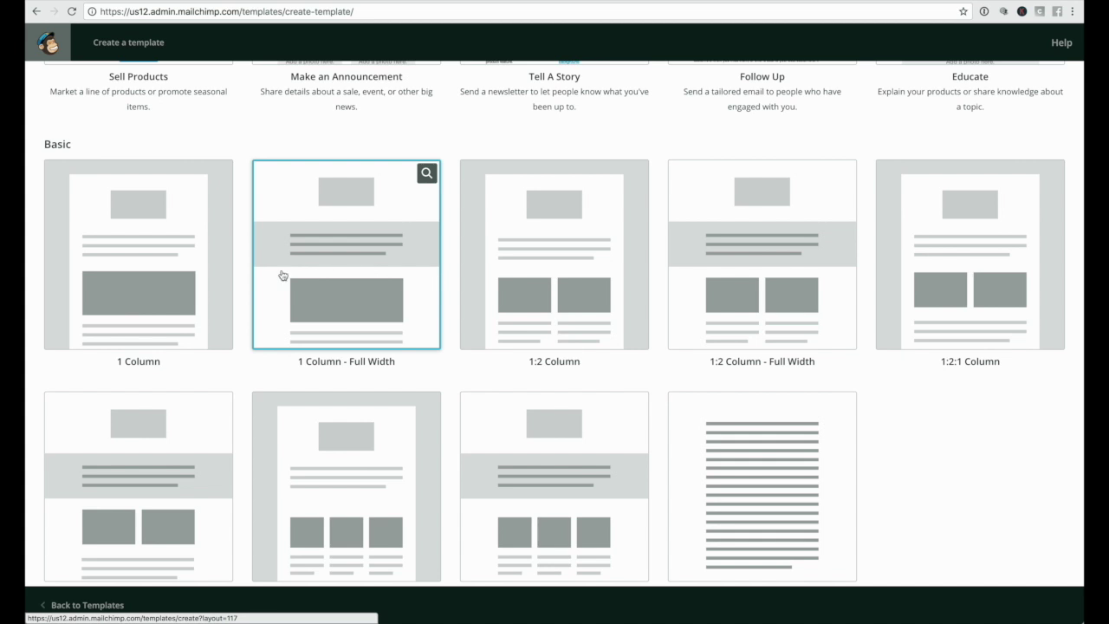
Create an Untitled Template from the 1 Column layout and show its Design styles.
click(155, 260)
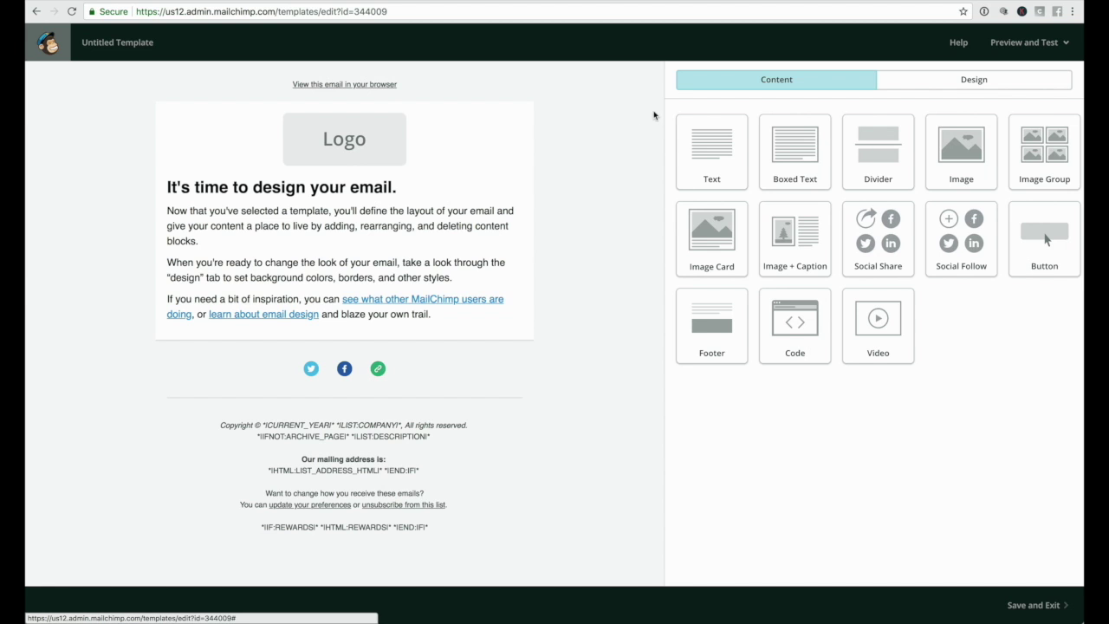
click(997, 90)
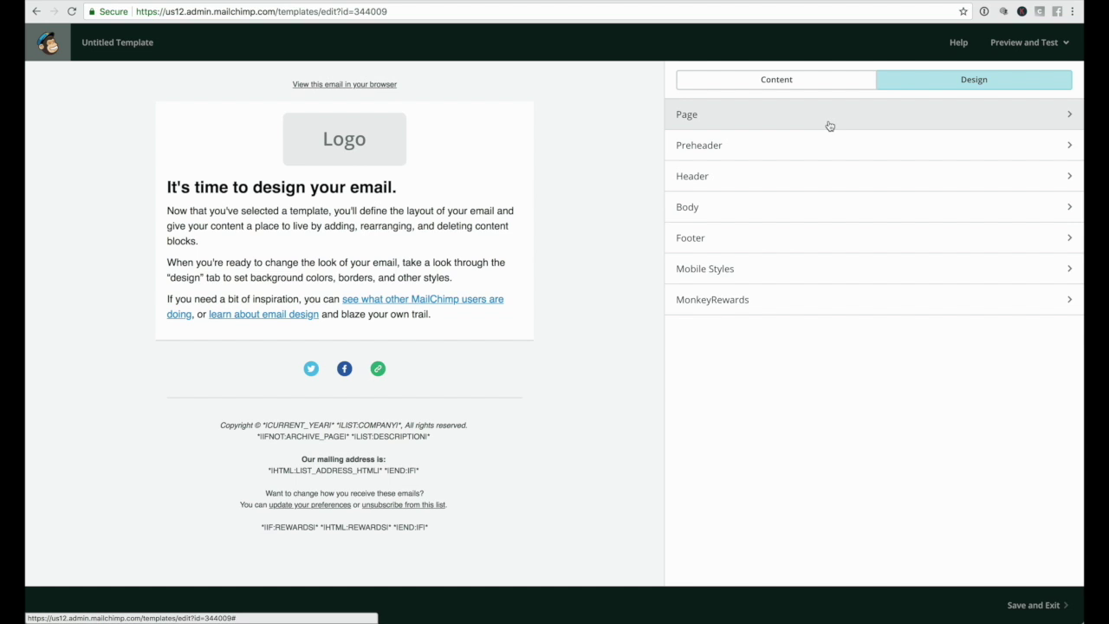
Set the page background to blue #4caad8 after trying white, red, brown and yellow #ffc.
click(790, 125)
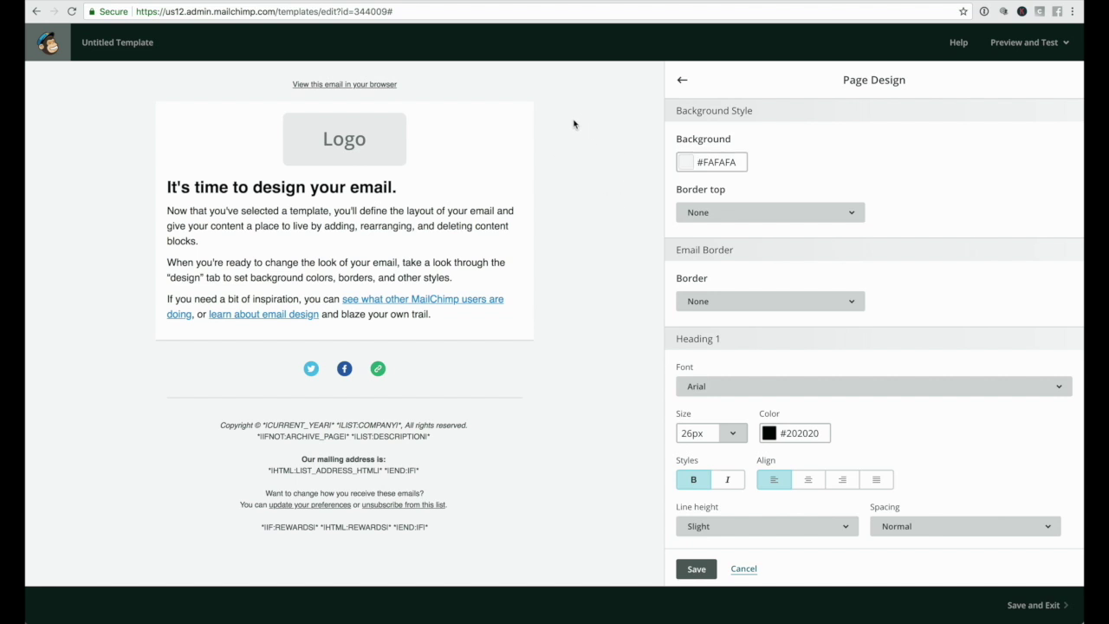
click(685, 163)
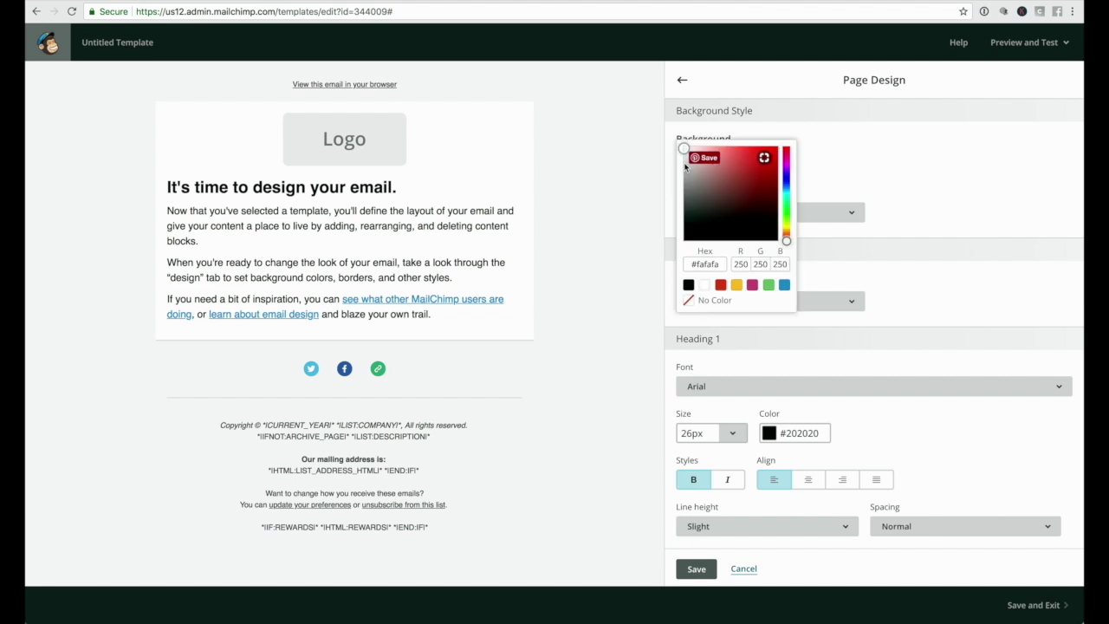
click(704, 286)
click(720, 285)
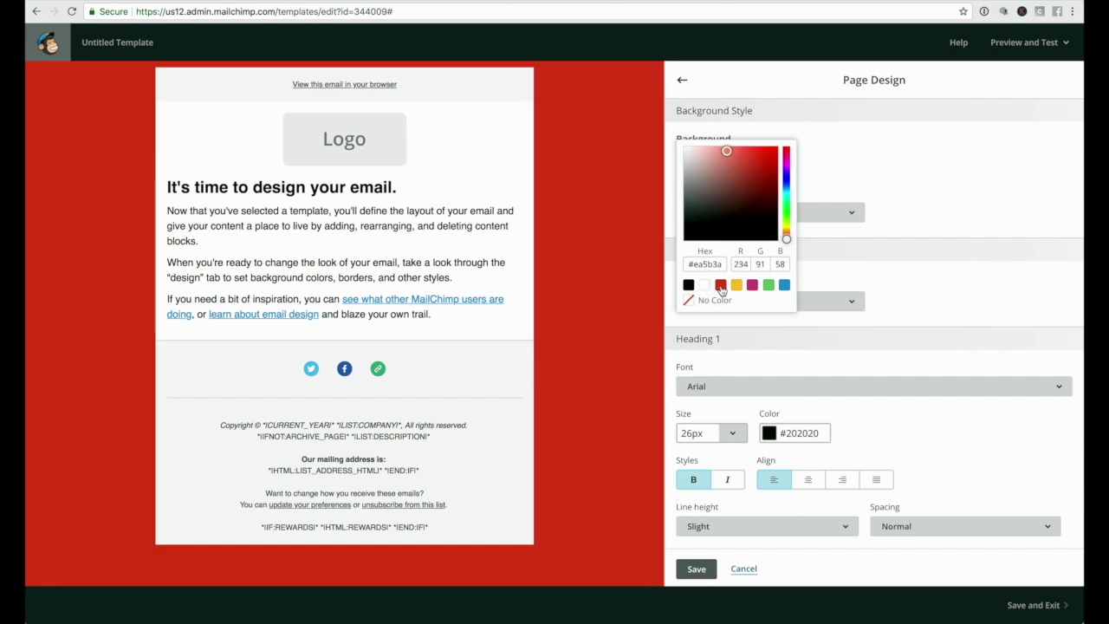
drag(722, 183, 727, 209)
click(700, 263)
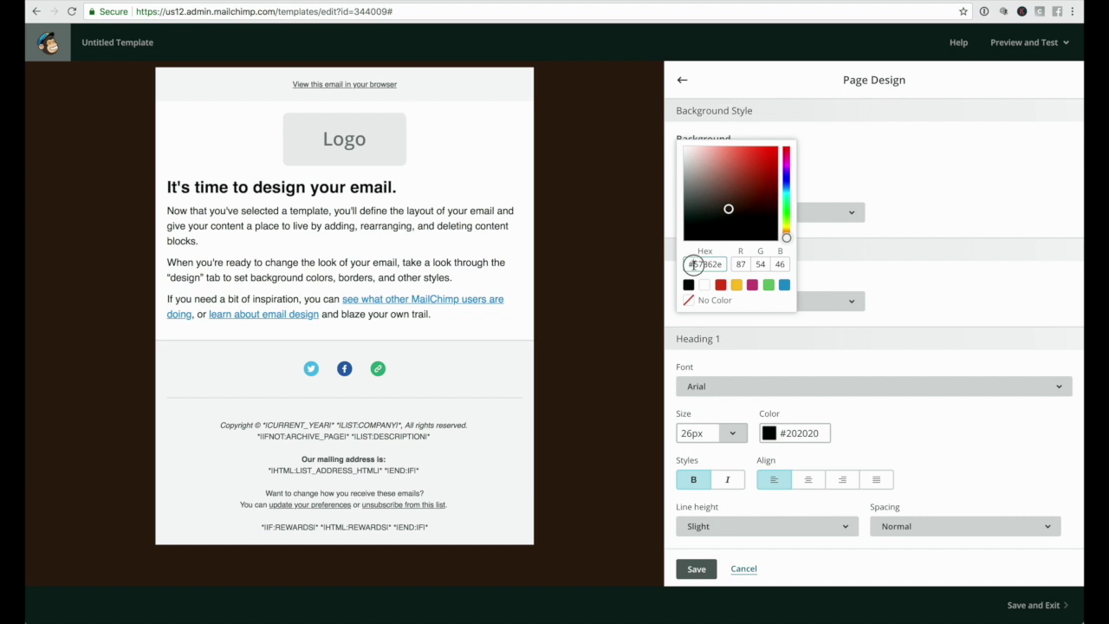
triple_click(697, 264)
text(#ffcc00)
key(Return)
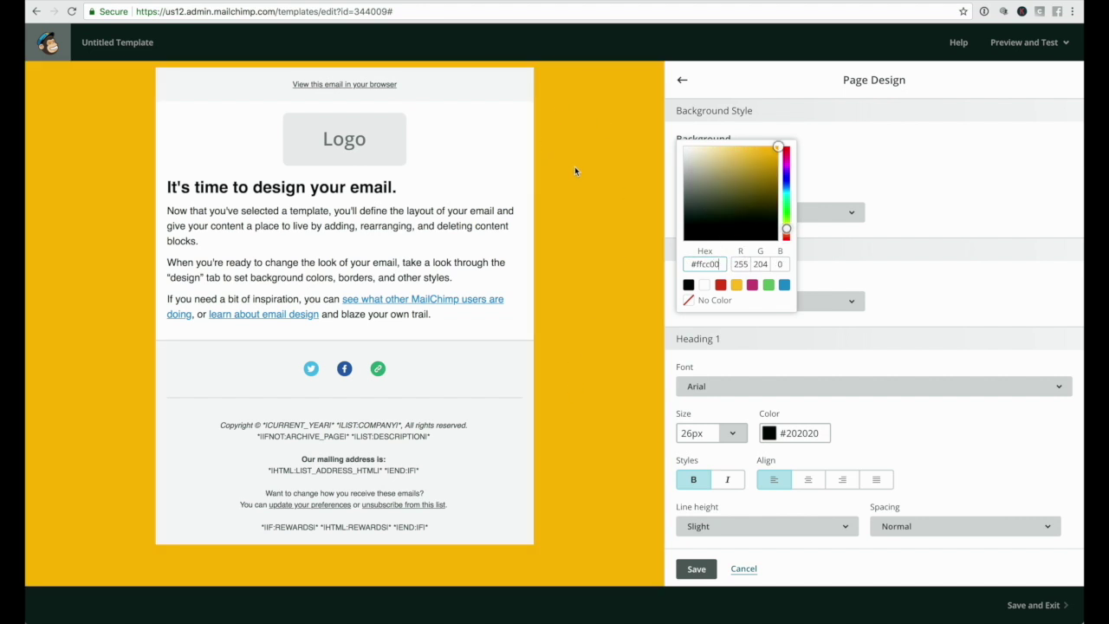
click(783, 285)
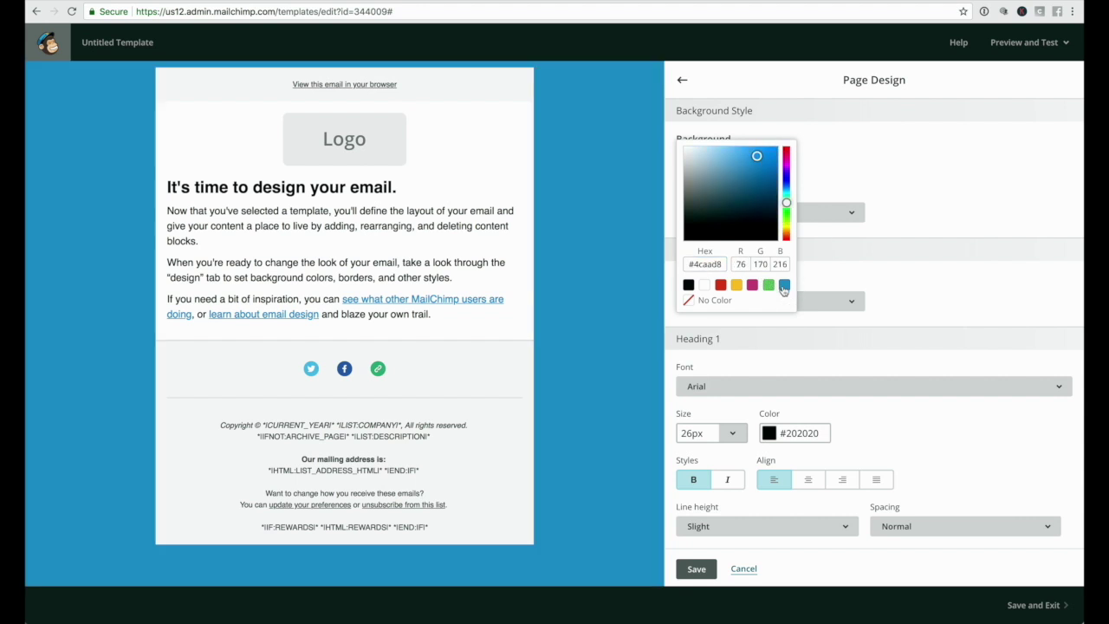
click(878, 174)
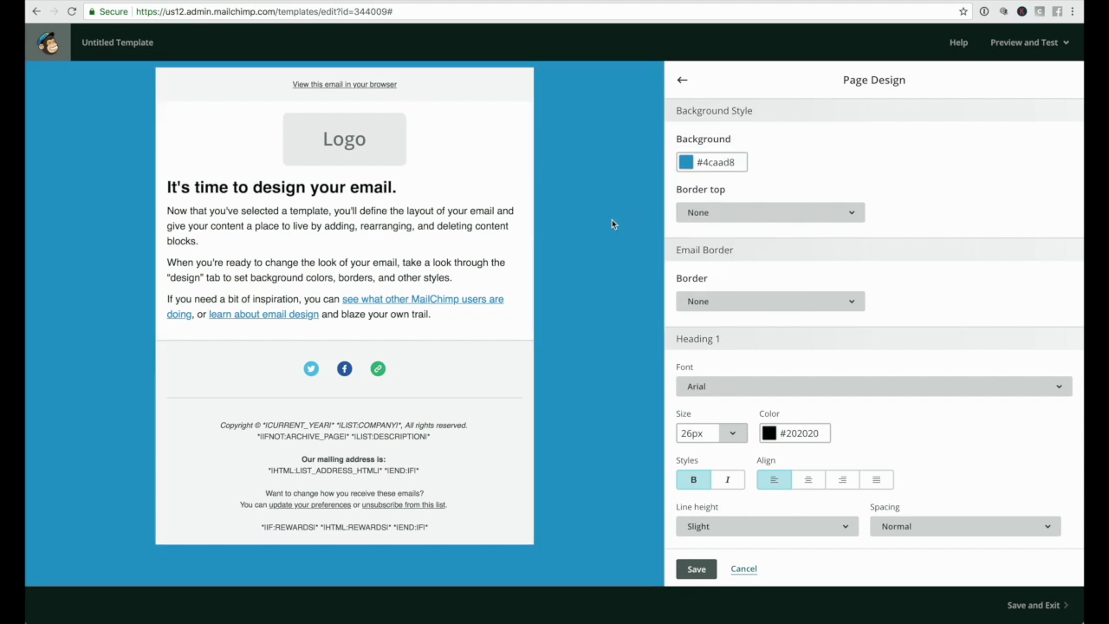
Try a solid 10px and then dashed top border on the page, then set it to none.
click(700, 217)
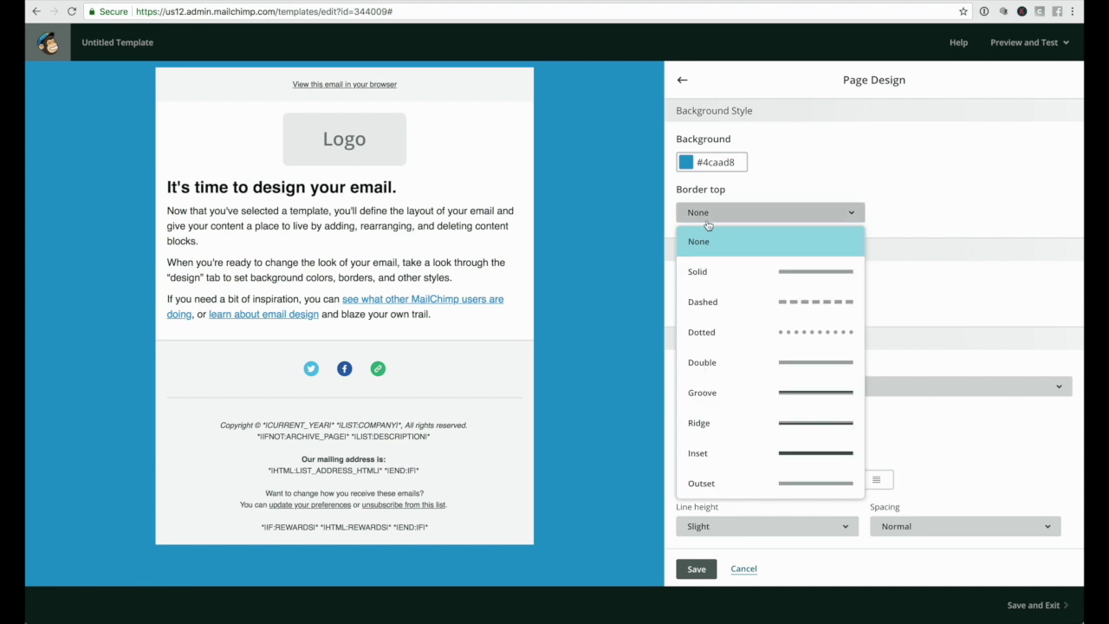
click(748, 272)
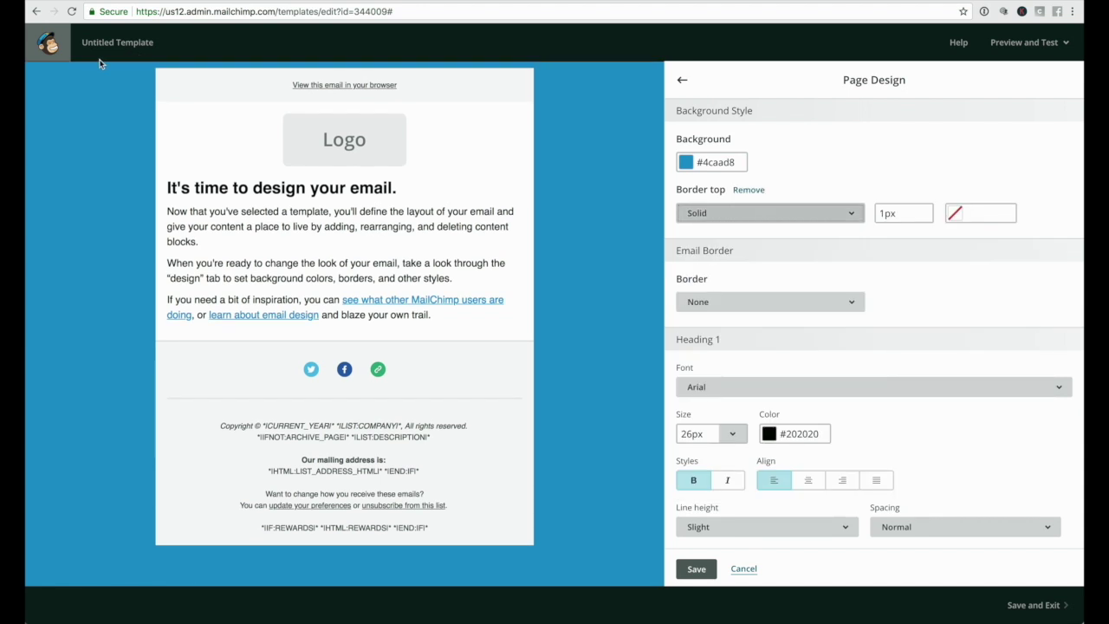
click(882, 213)
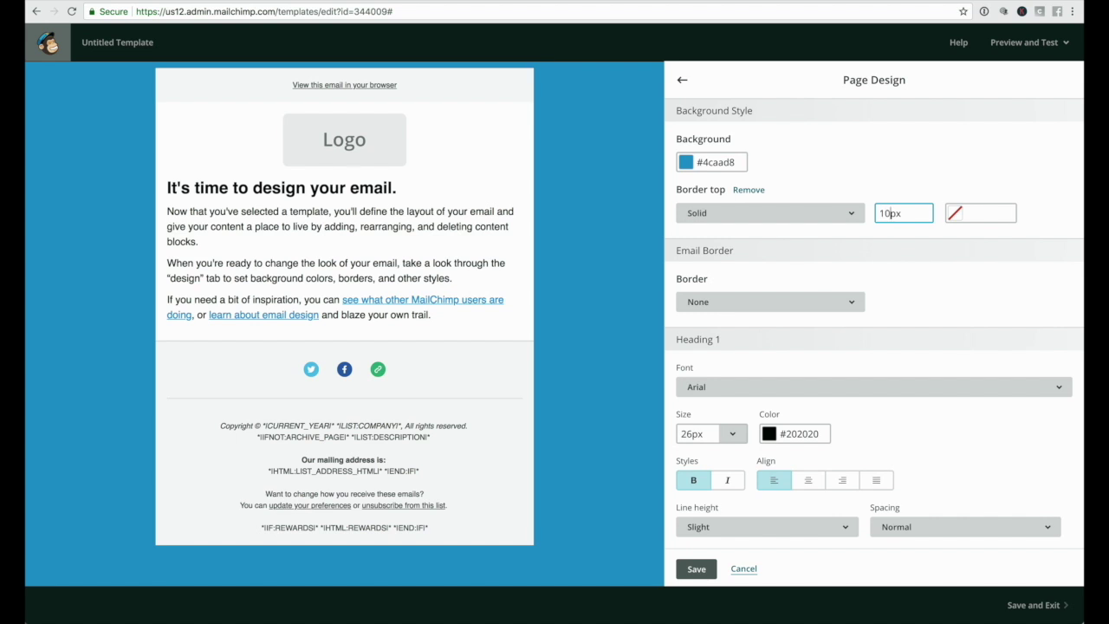
click(876, 171)
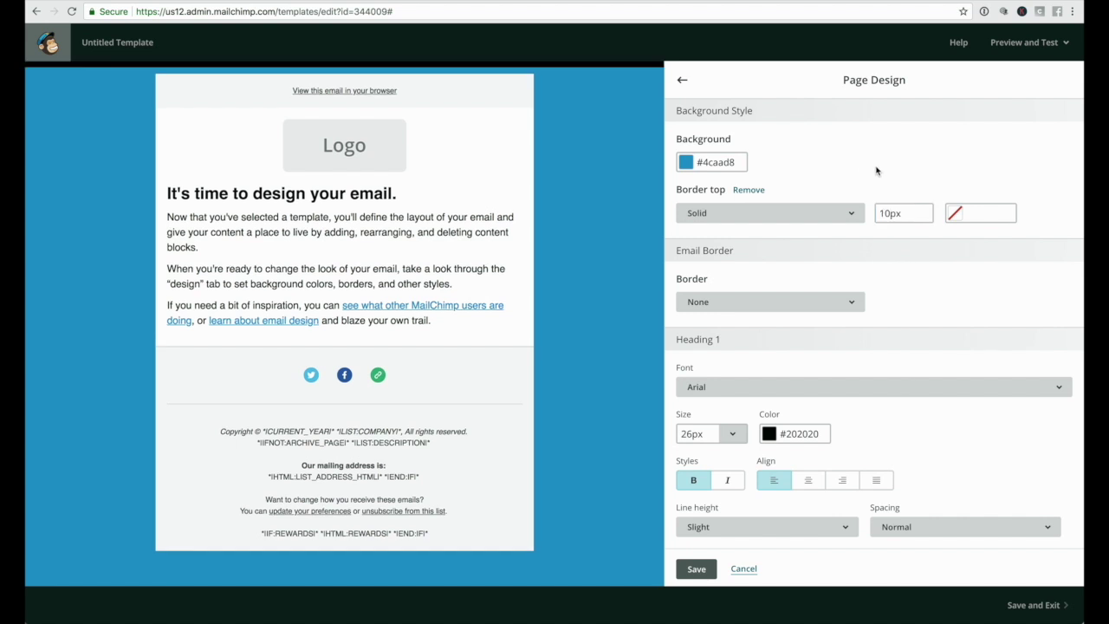
click(742, 221)
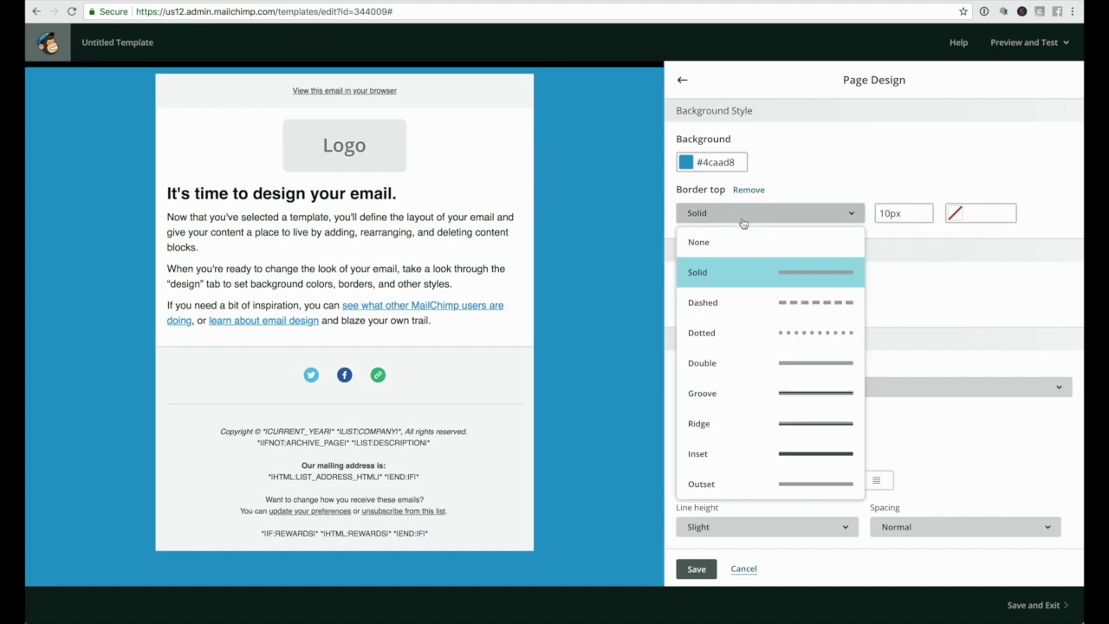
click(747, 301)
click(773, 216)
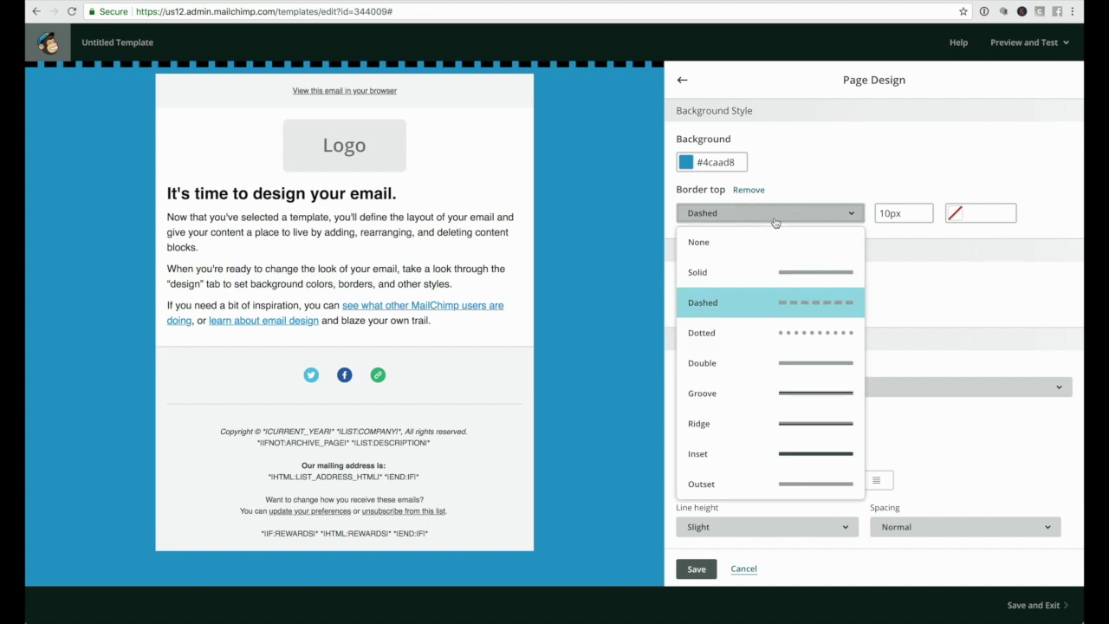
click(735, 241)
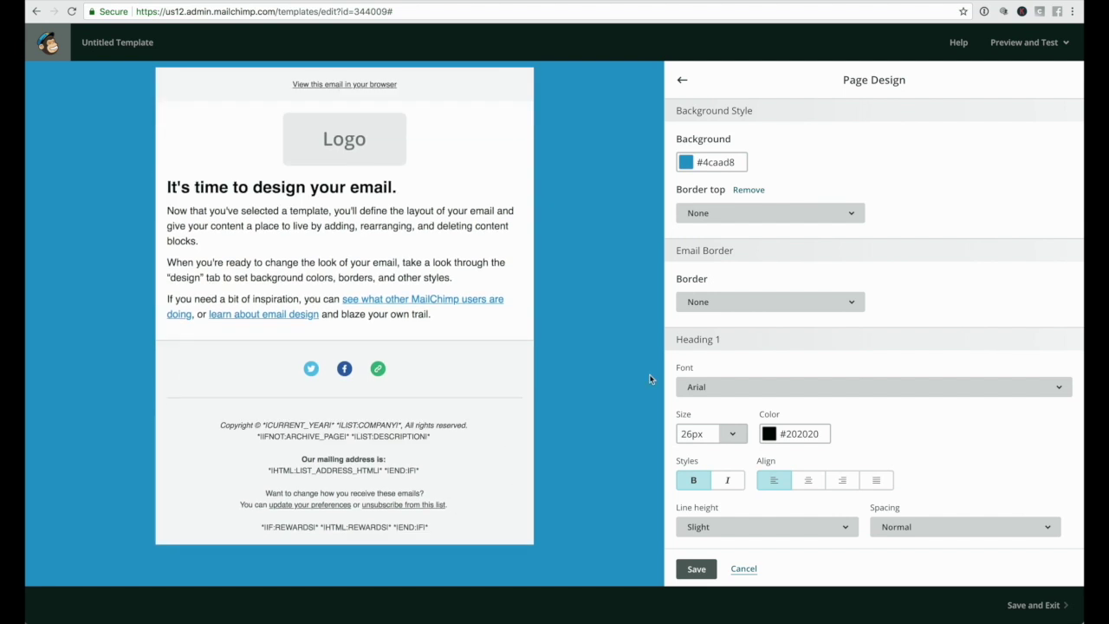
Set the email border to None after trying a solid border in green and white.
click(714, 299)
click(730, 360)
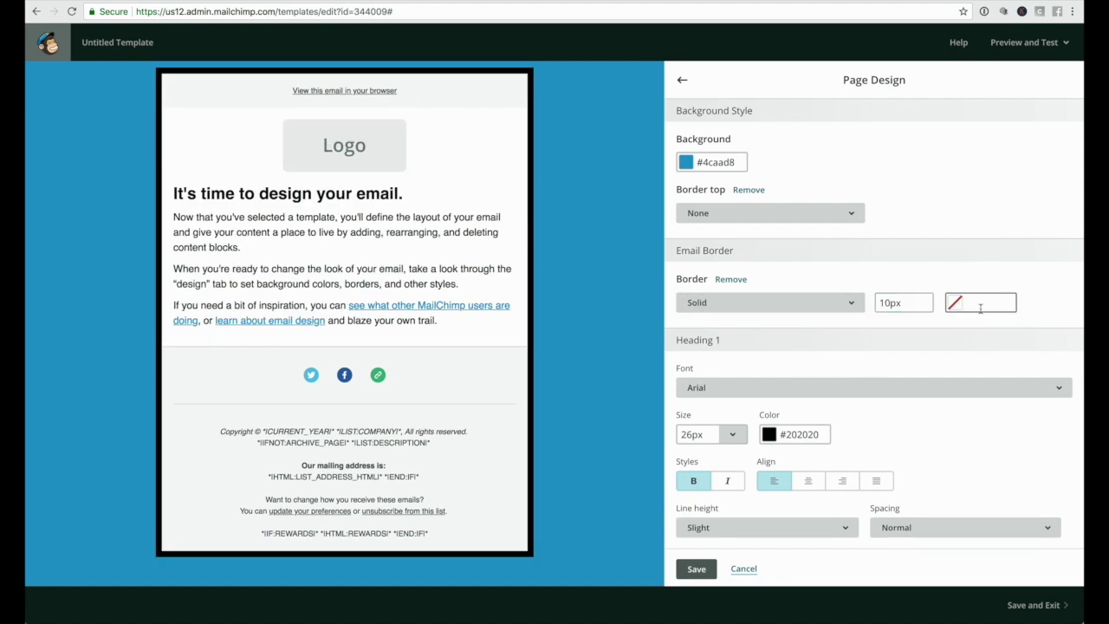
click(955, 301)
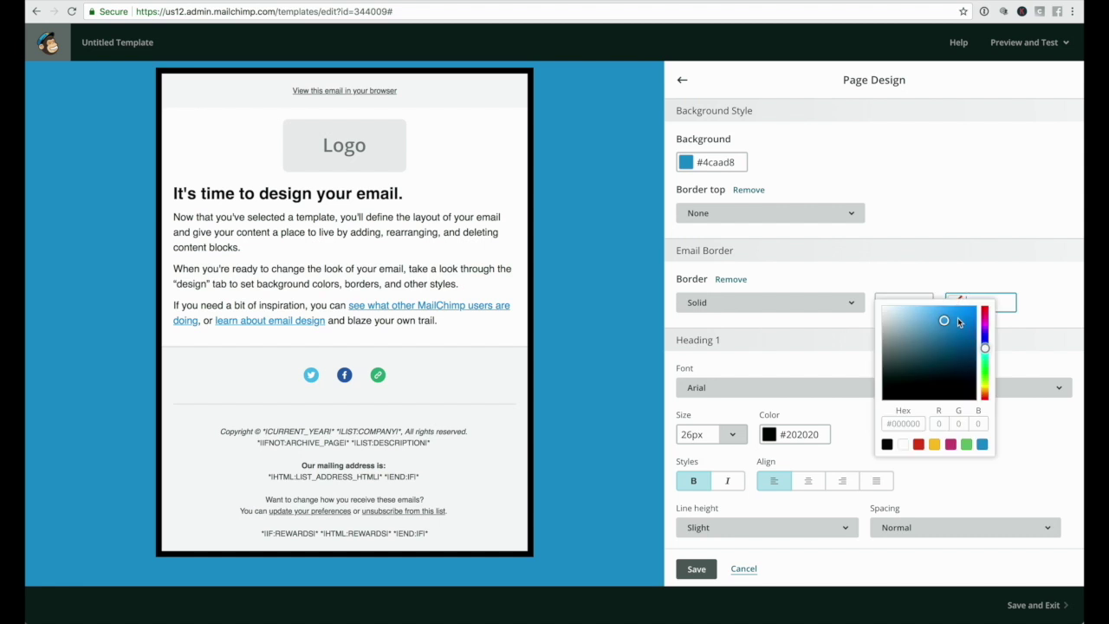
click(966, 444)
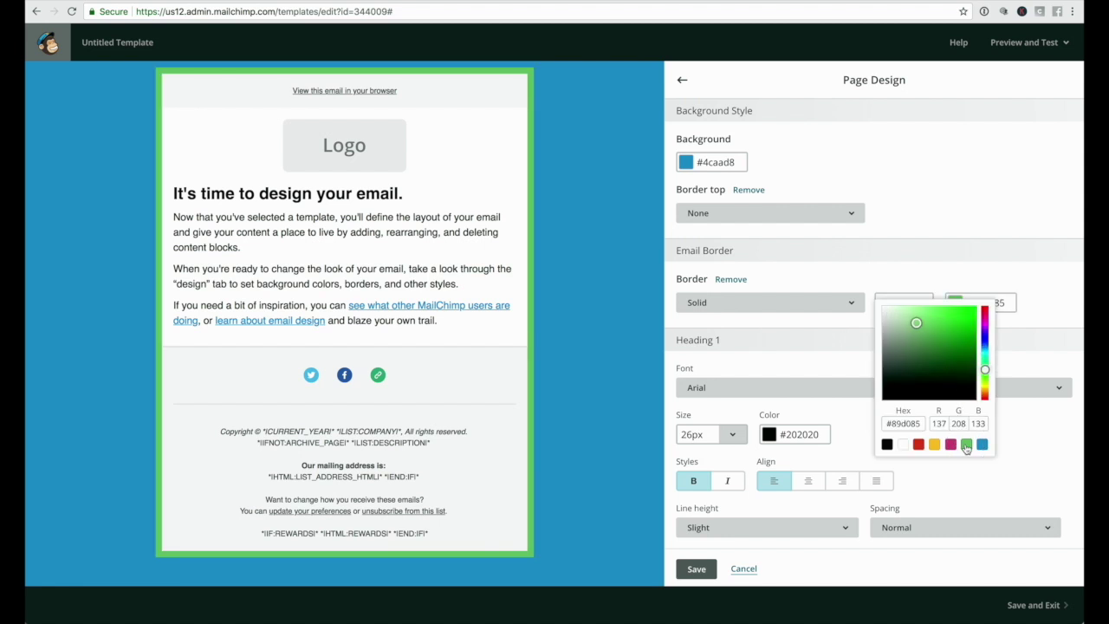
click(906, 445)
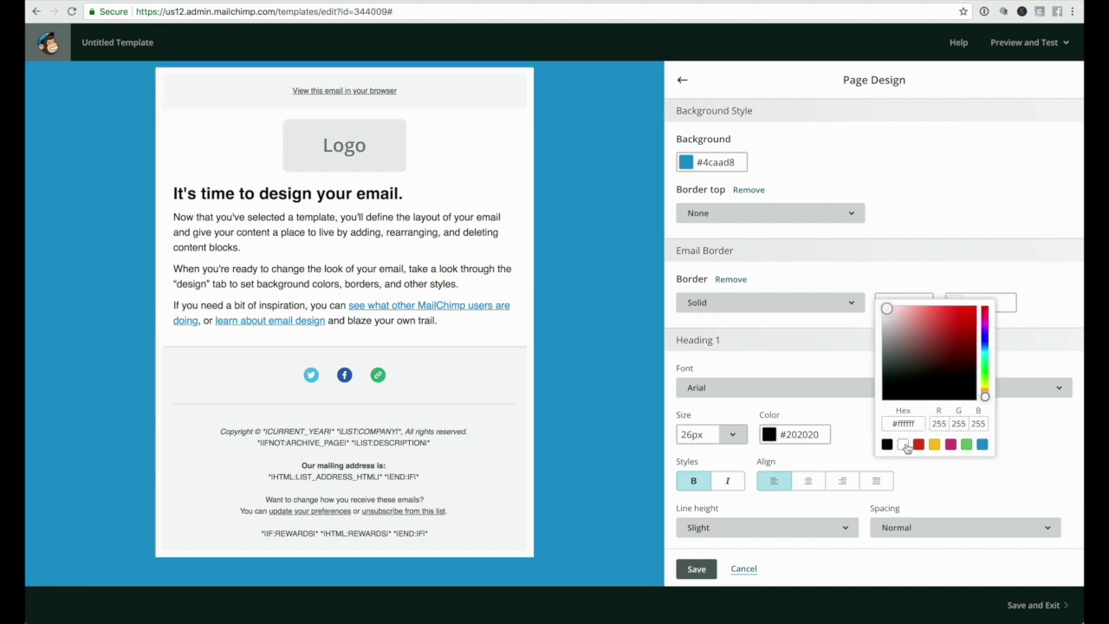
click(888, 275)
click(737, 279)
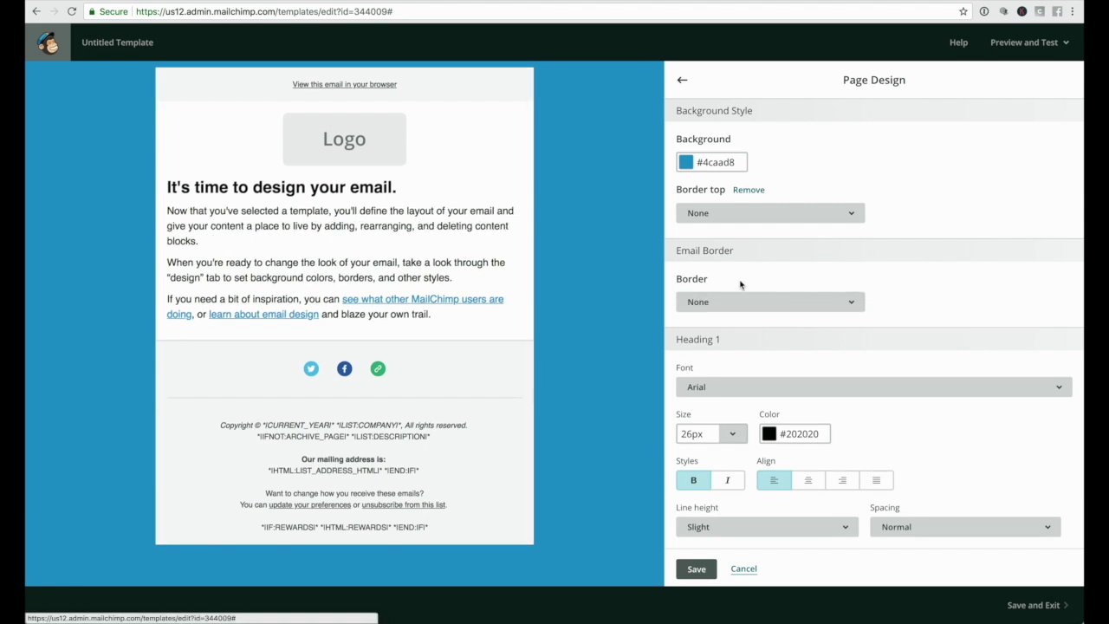
scroll(787, 284, down, 3)
Review the Heading 1 style settings: Arial, 26px, #202020, bold, left-aligned.
scroll(789, 284, down, 2)
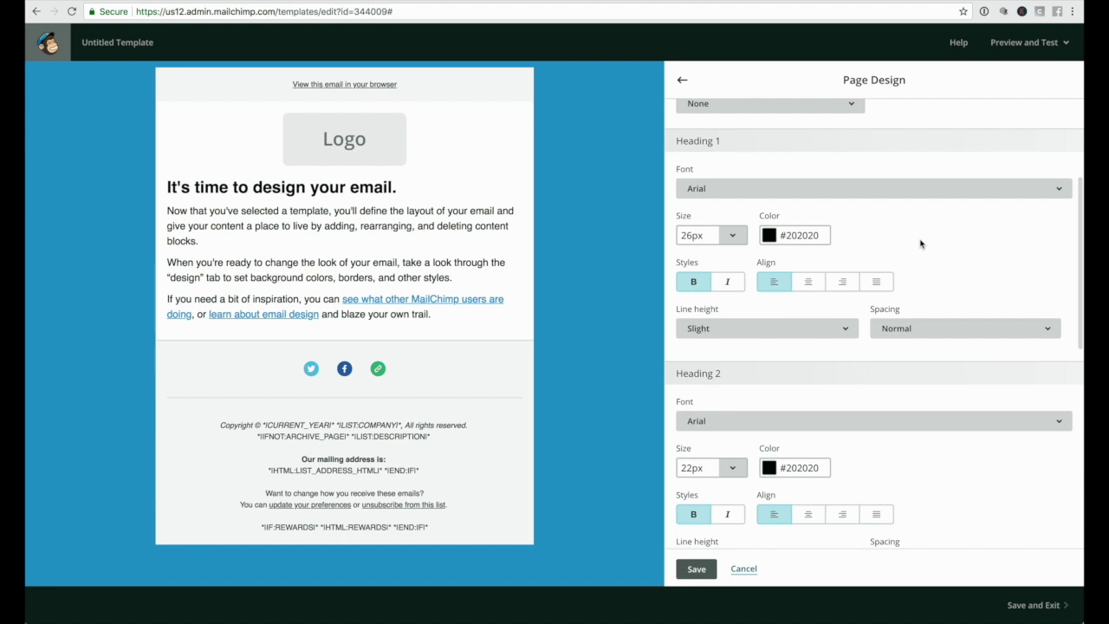
mouse_move(438, 201)
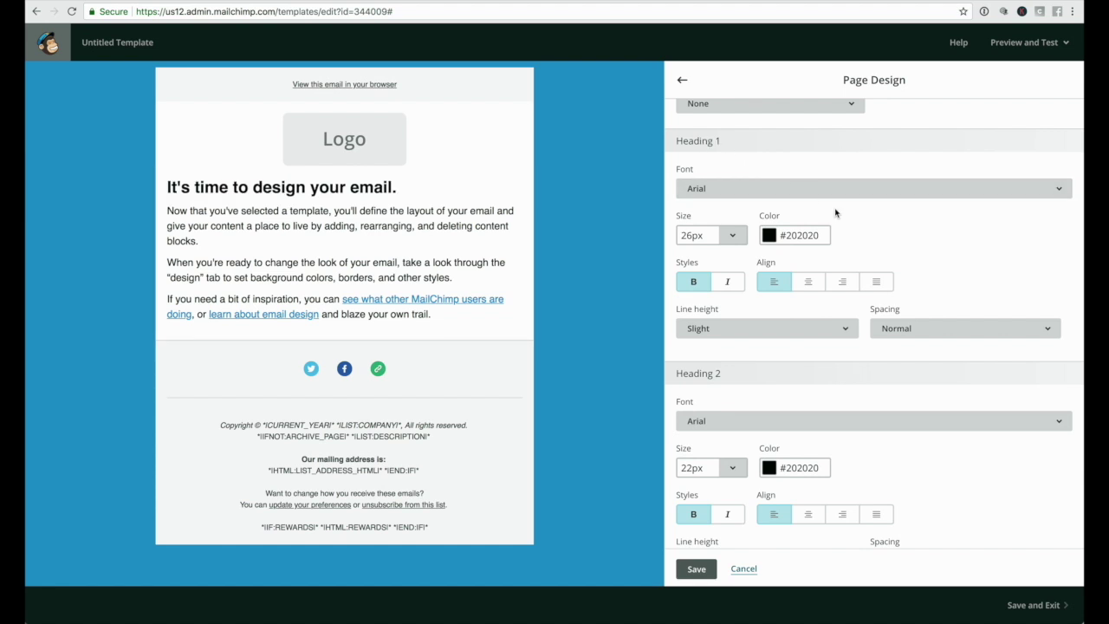
scroll(866, 277, down, 6)
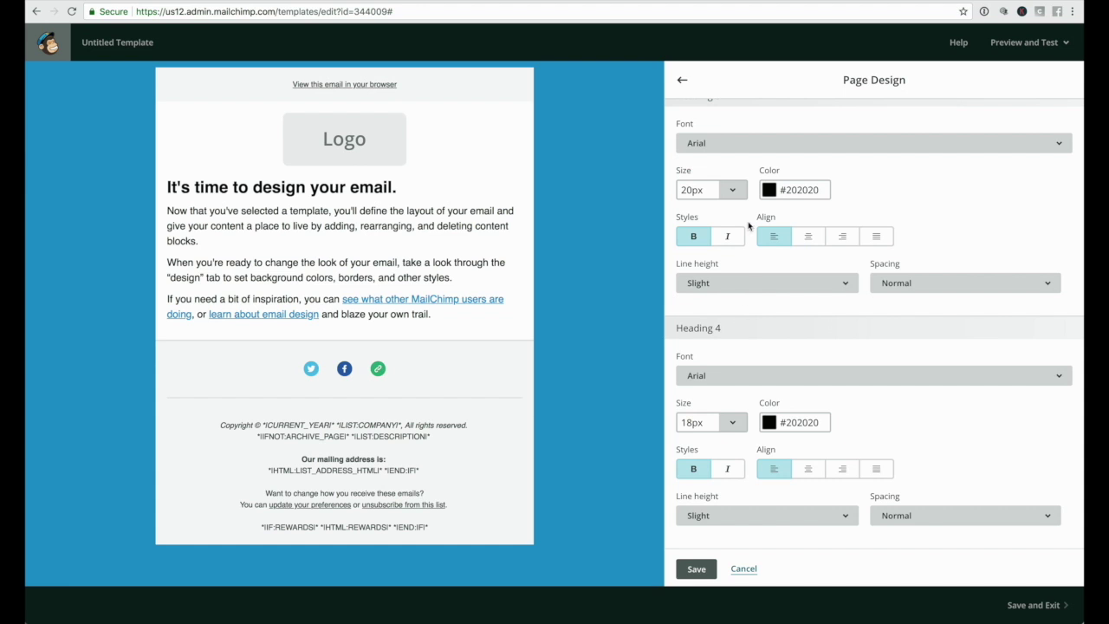
scroll(749, 226, up, 4)
scroll(735, 243, up, 2)
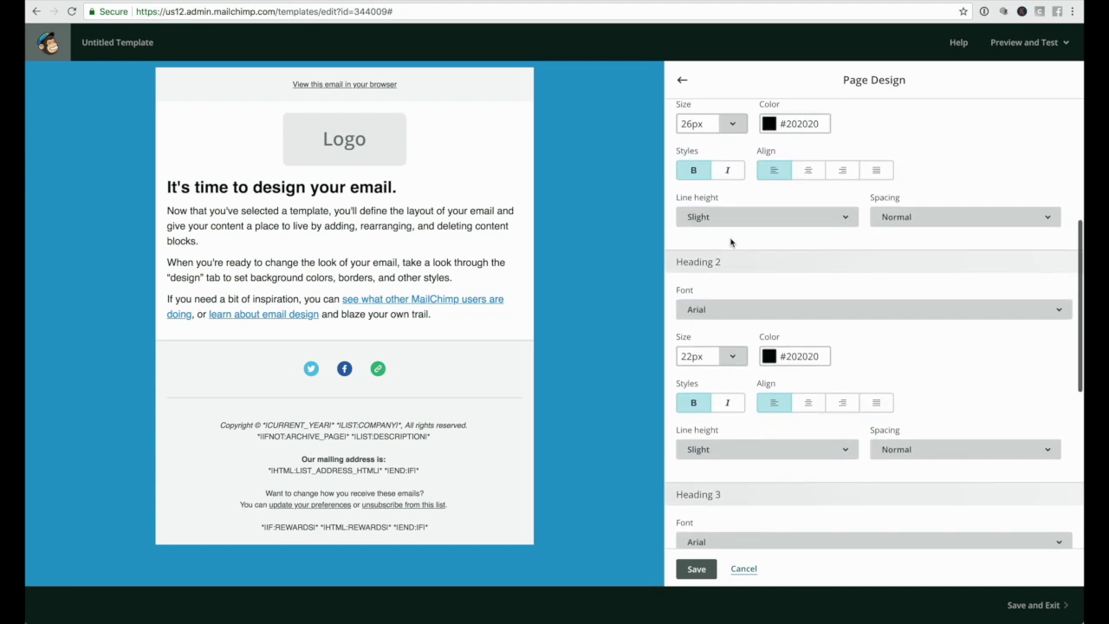
key(Escape)
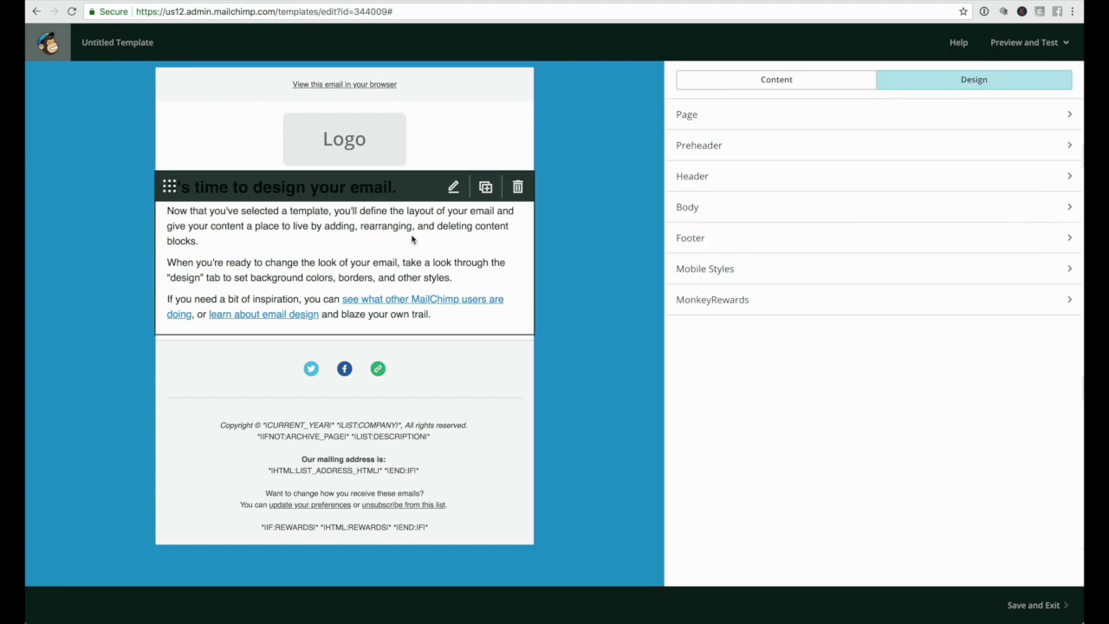
Browse the heading text block's Styles list without changing anything, then save and close it.
click(412, 239)
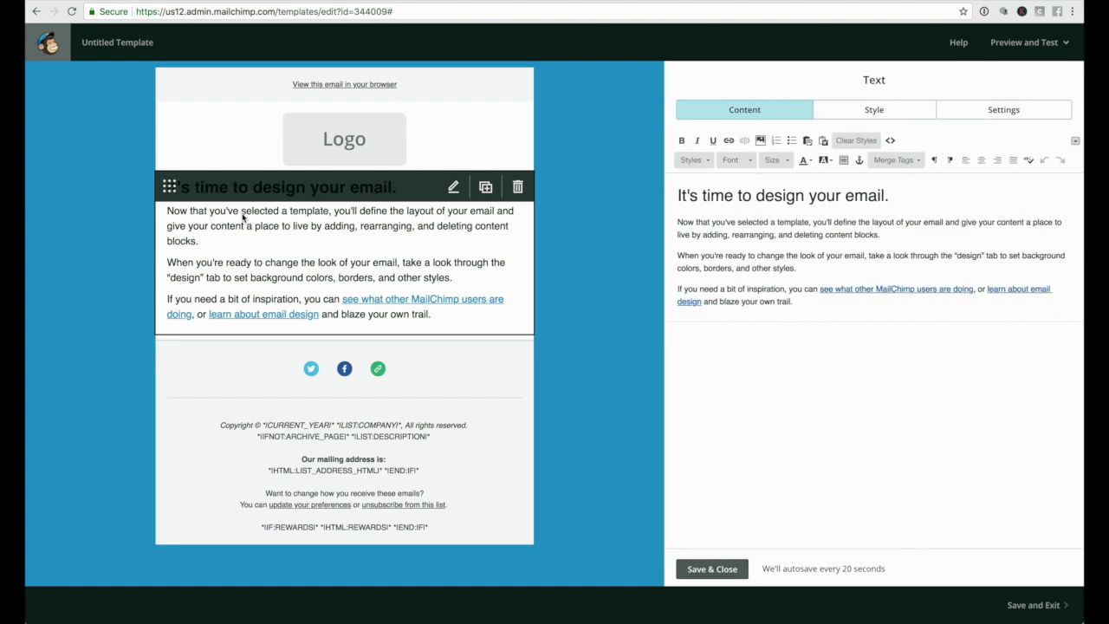
triple_click(745, 197)
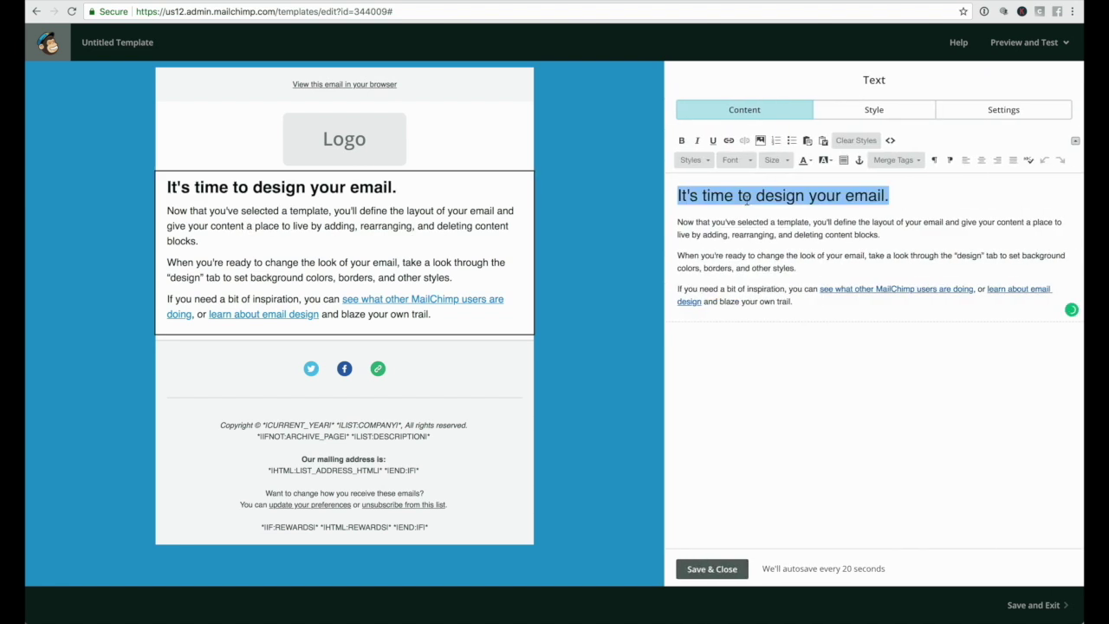
click(711, 164)
scroll(712, 246, down, 1)
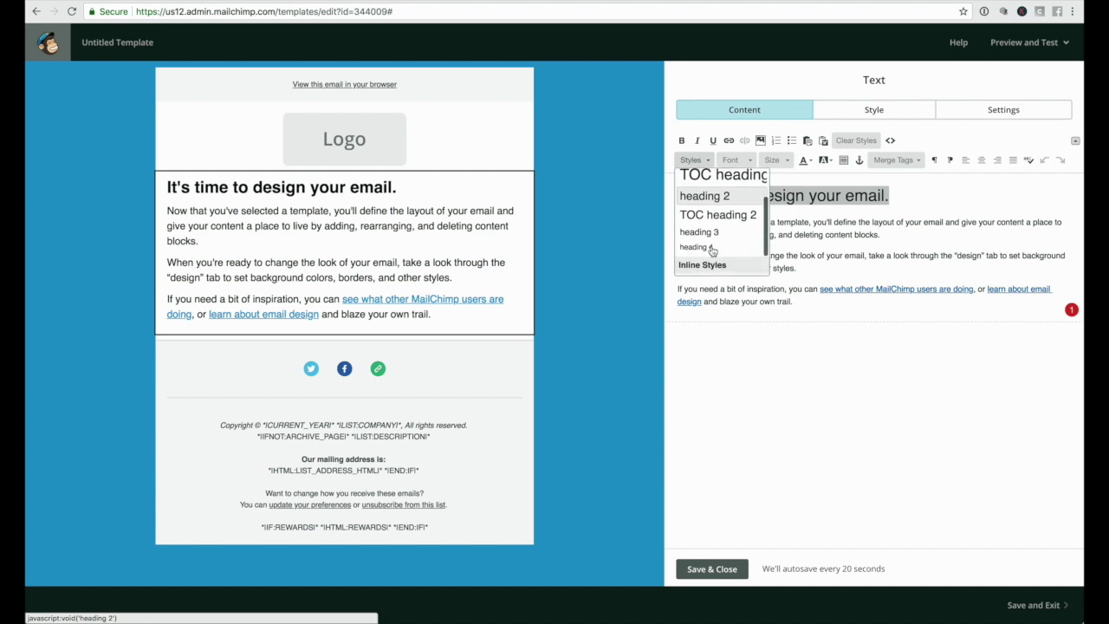
click(798, 229)
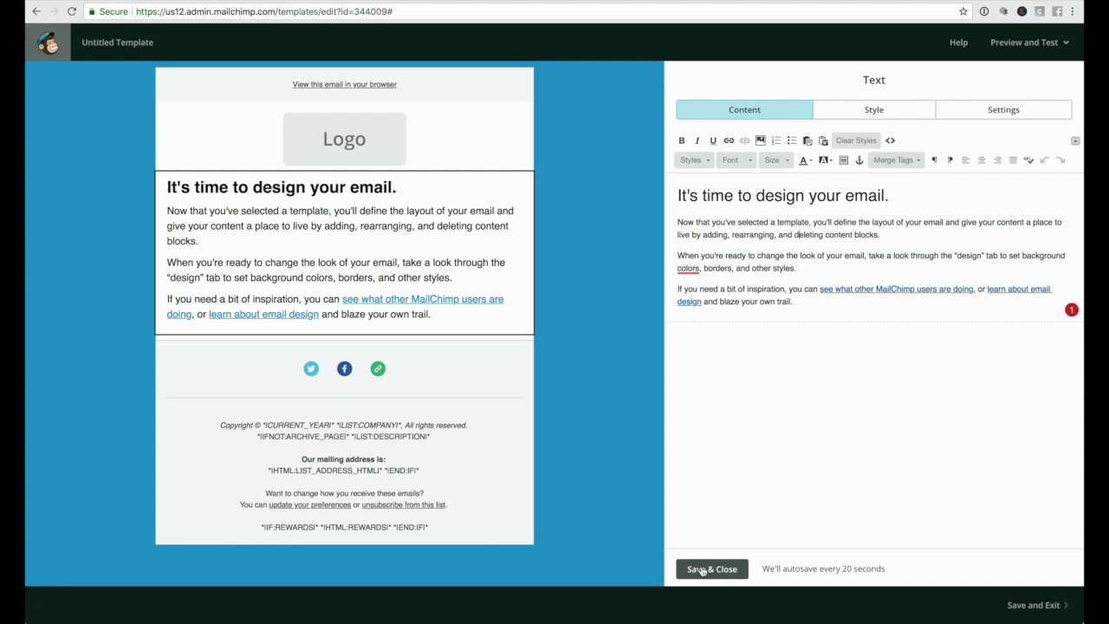
click(702, 570)
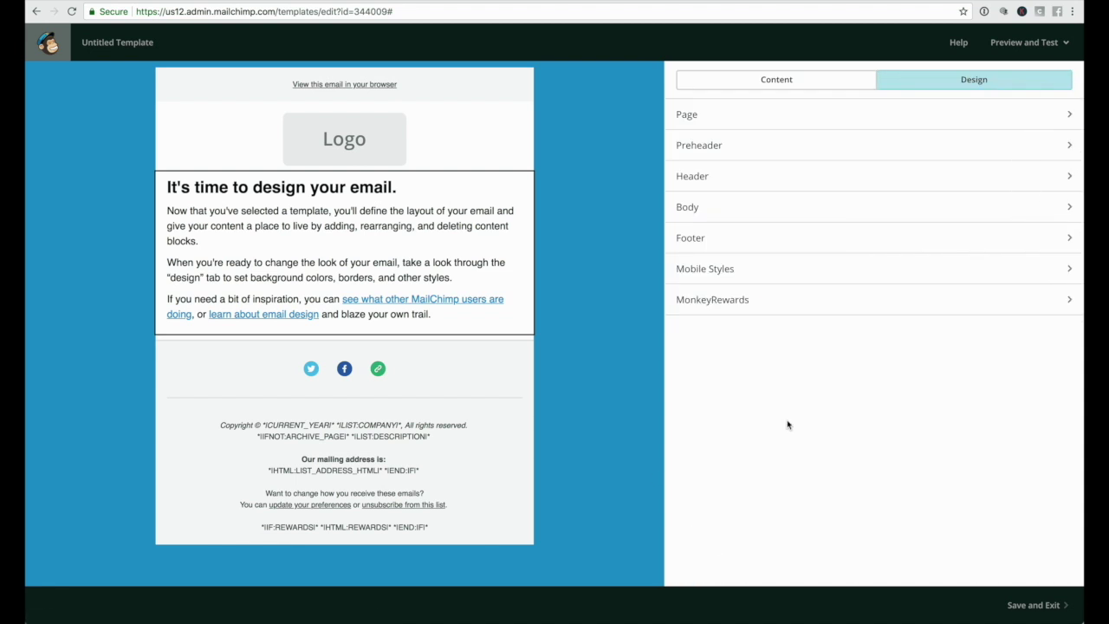
click(761, 120)
Set Heading 1 colour to blue #4caad8 and Heading 2 to red #ea5b3a, and save.
scroll(785, 317, down, 3)
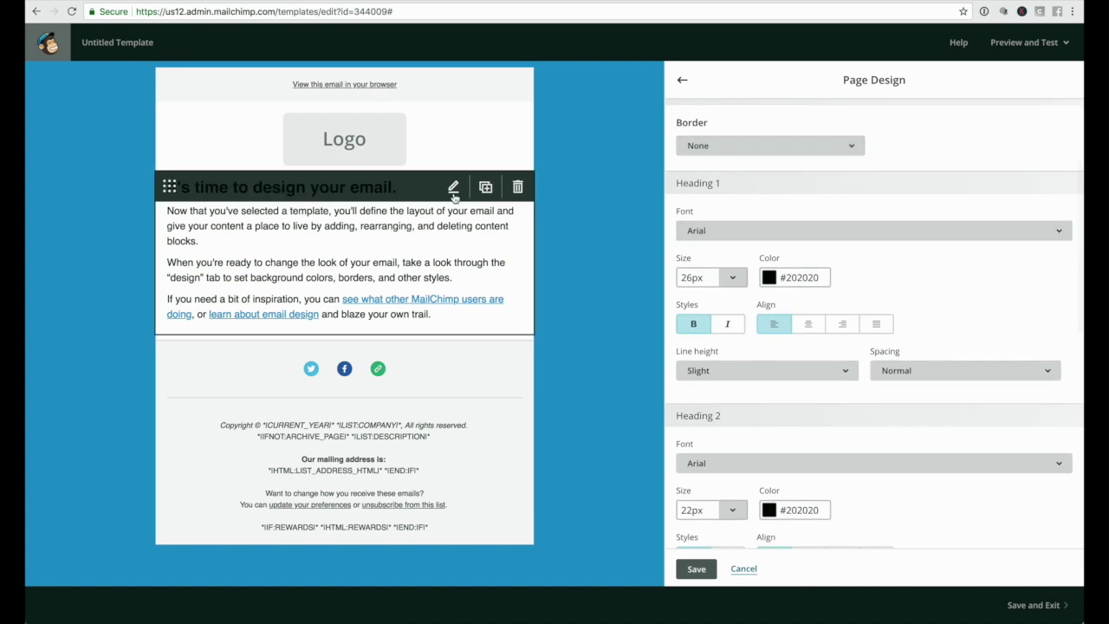
click(773, 279)
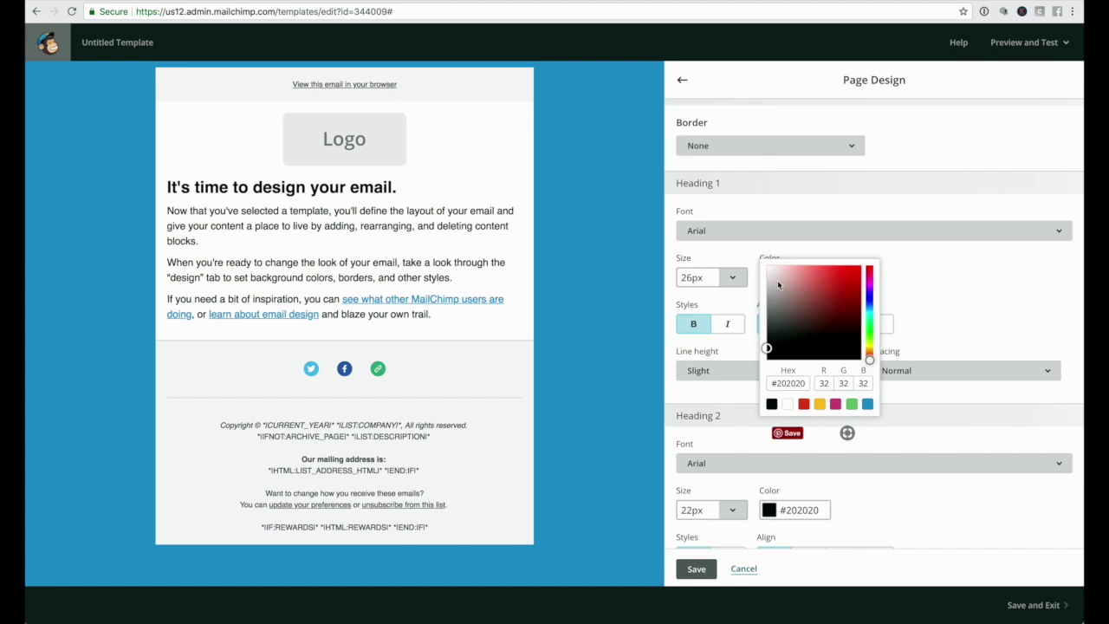
click(867, 403)
click(921, 284)
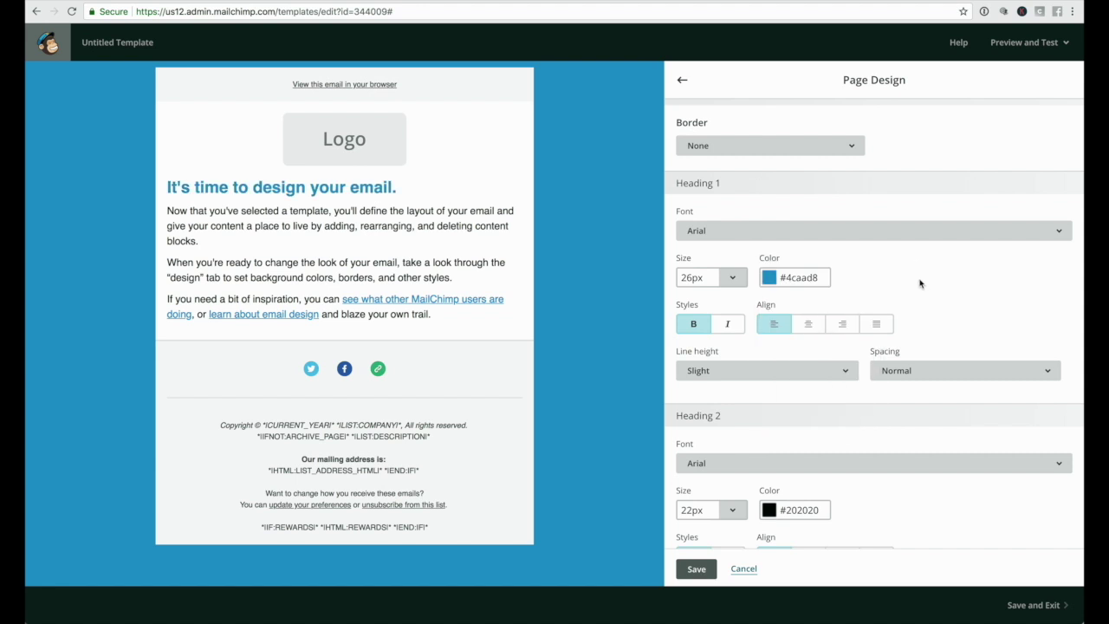
scroll(795, 322, down, 3)
click(767, 294)
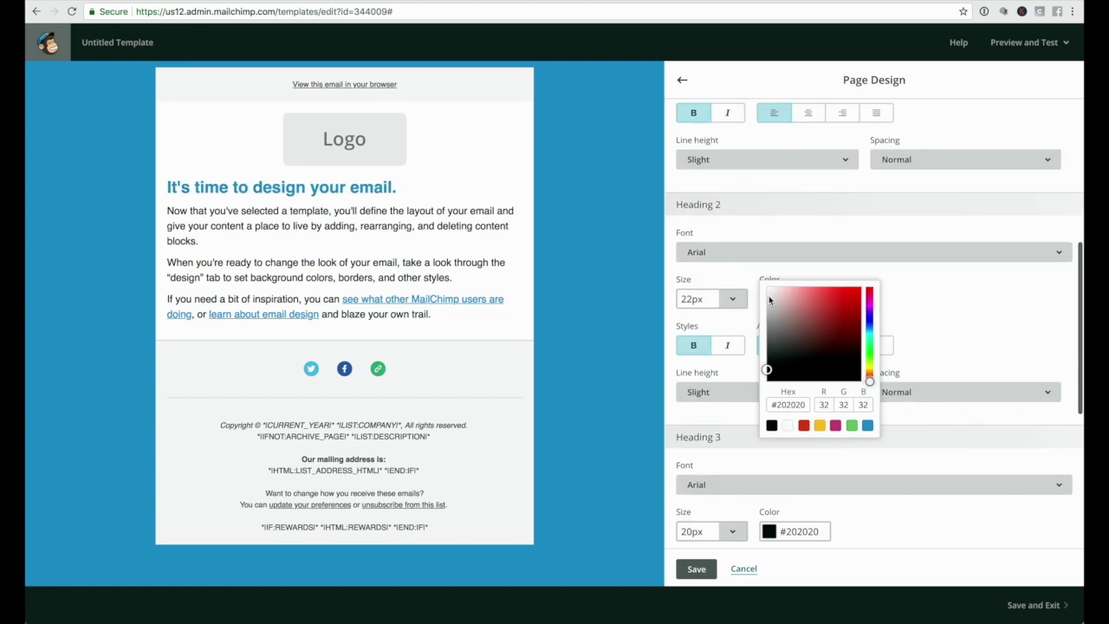
click(838, 294)
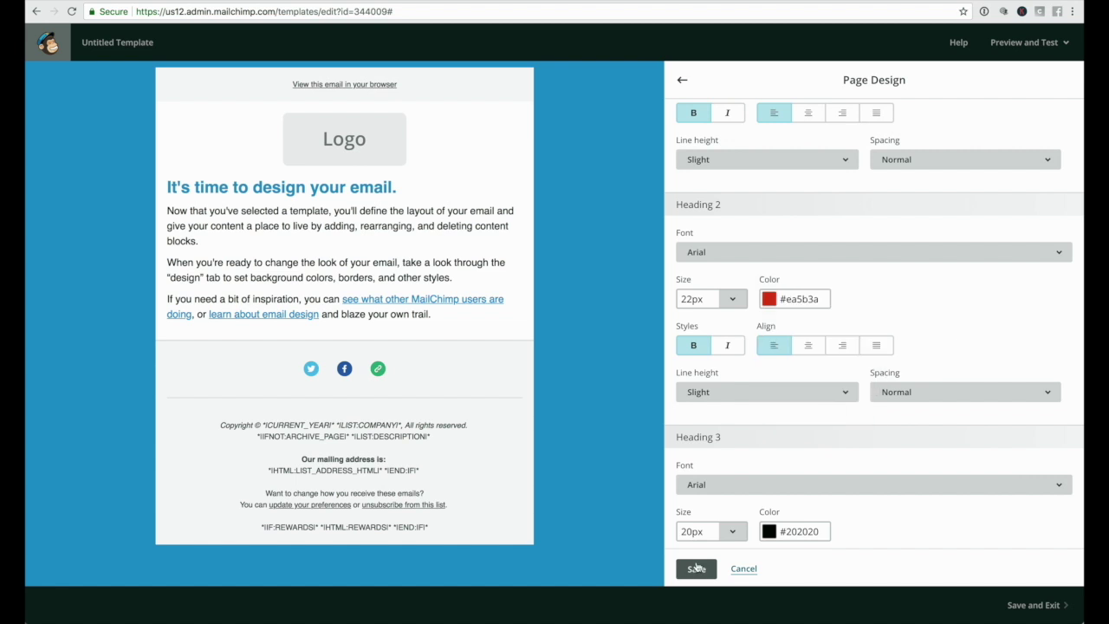
click(697, 568)
click(357, 268)
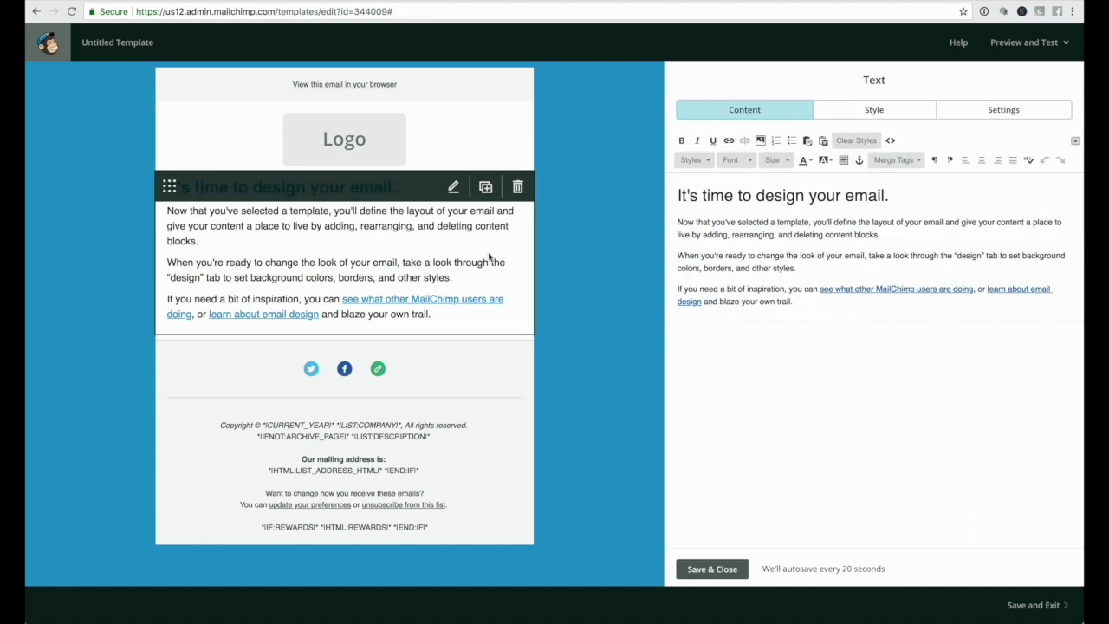
Apply the red Heading 2 style to the email's opening line.
triple_click(711, 194)
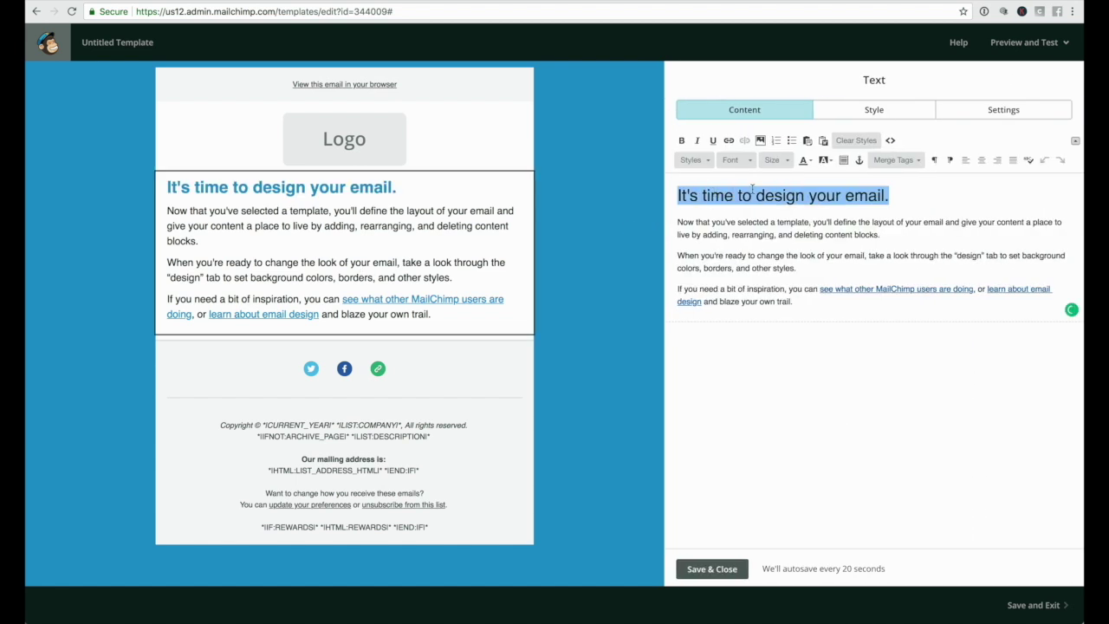
click(692, 160)
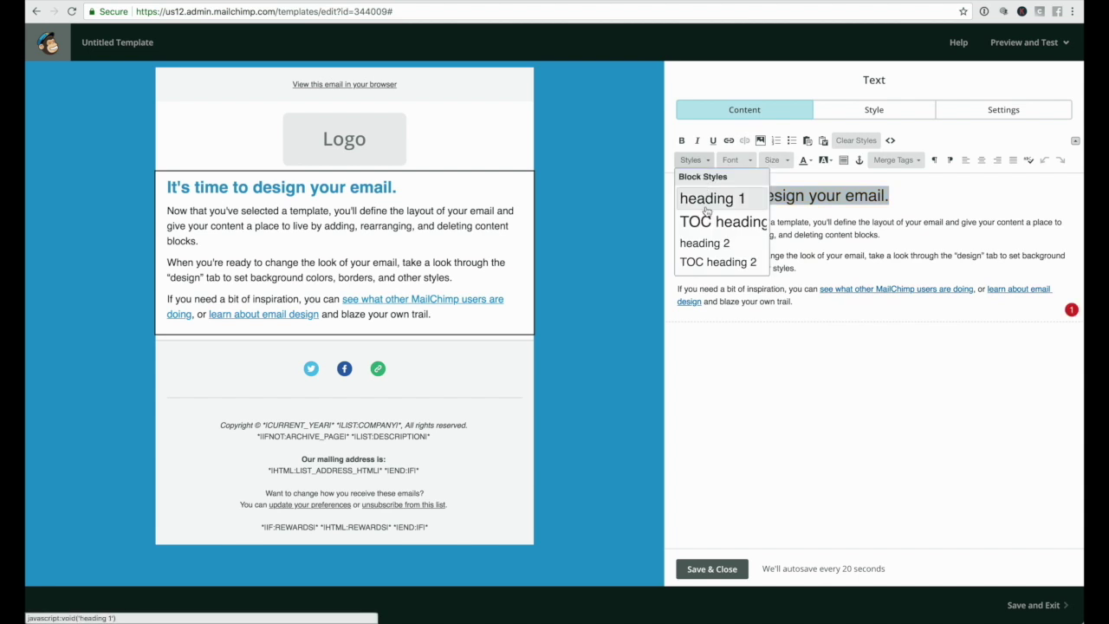
click(706, 209)
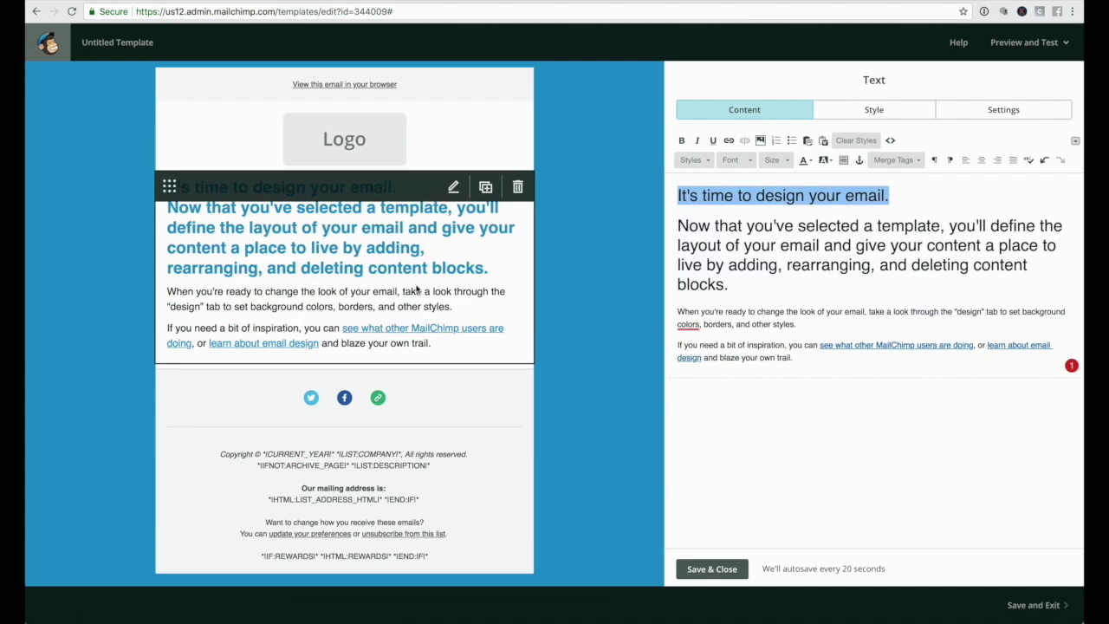
click(692, 159)
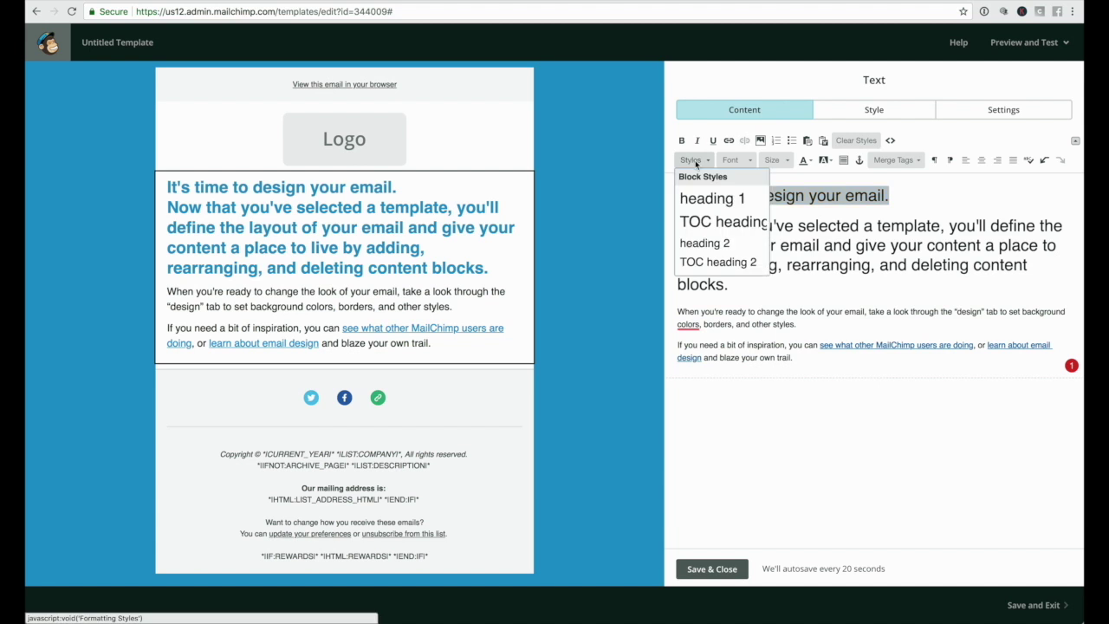
click(721, 227)
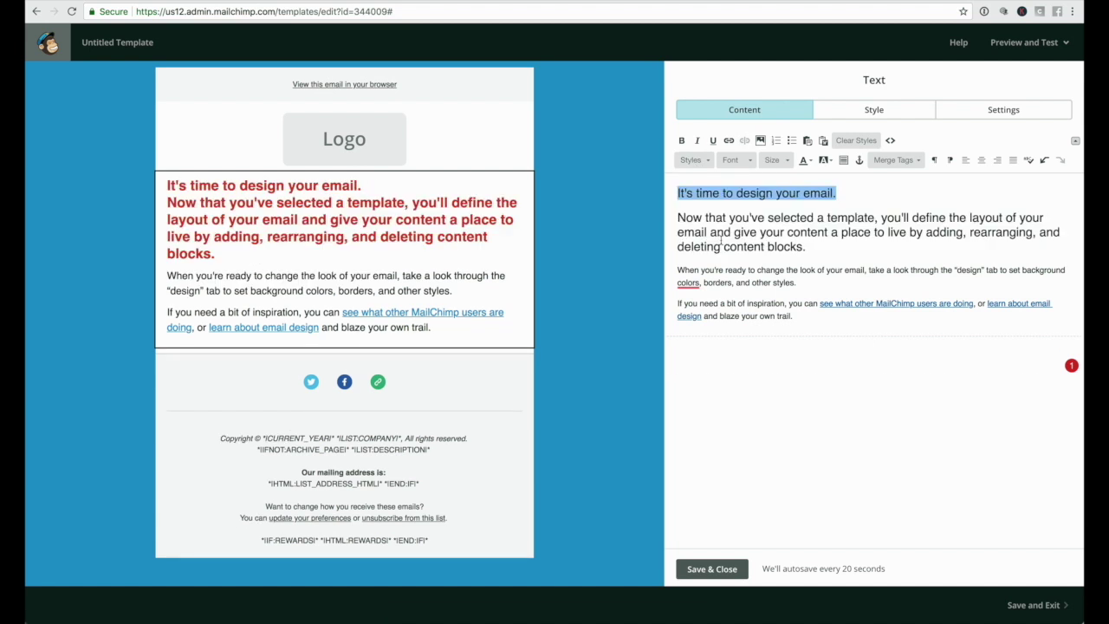
Delete the intro paragraph below the heading and save the text block.
click(724, 234)
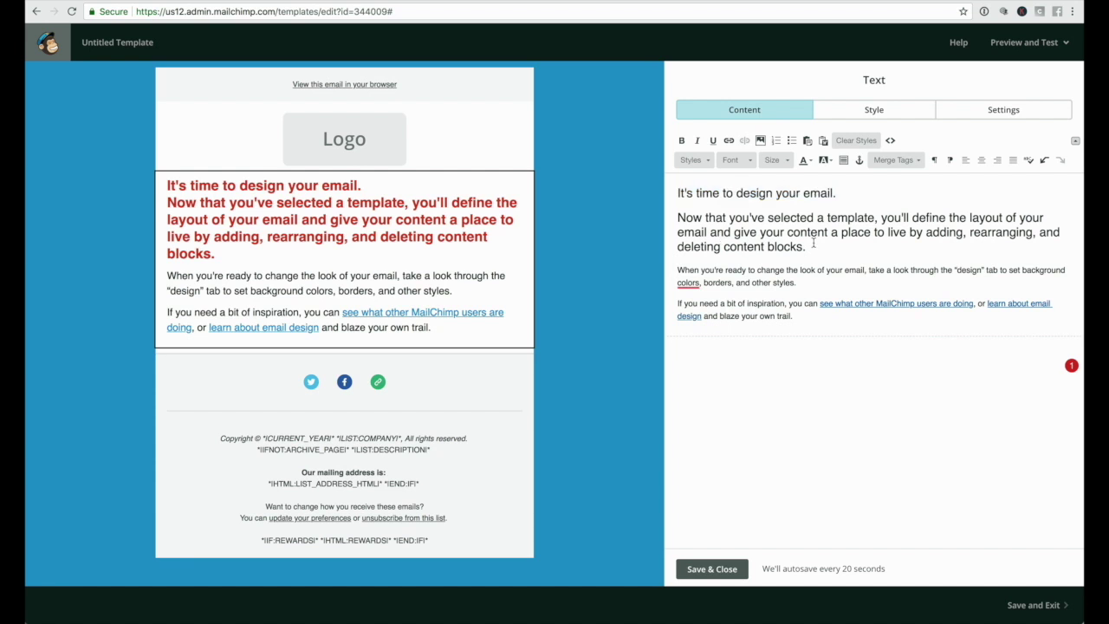
drag(813, 243, 669, 216)
key(BackSpace)
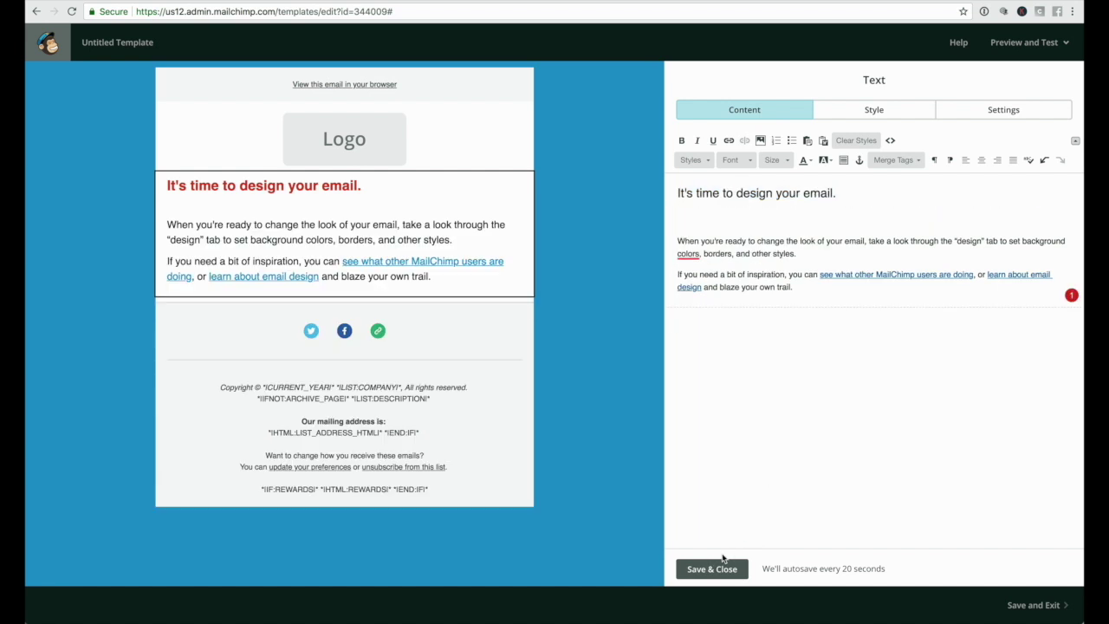
click(717, 568)
Recheck the Heading 2 colour in Page design settings and save them unchanged.
click(769, 115)
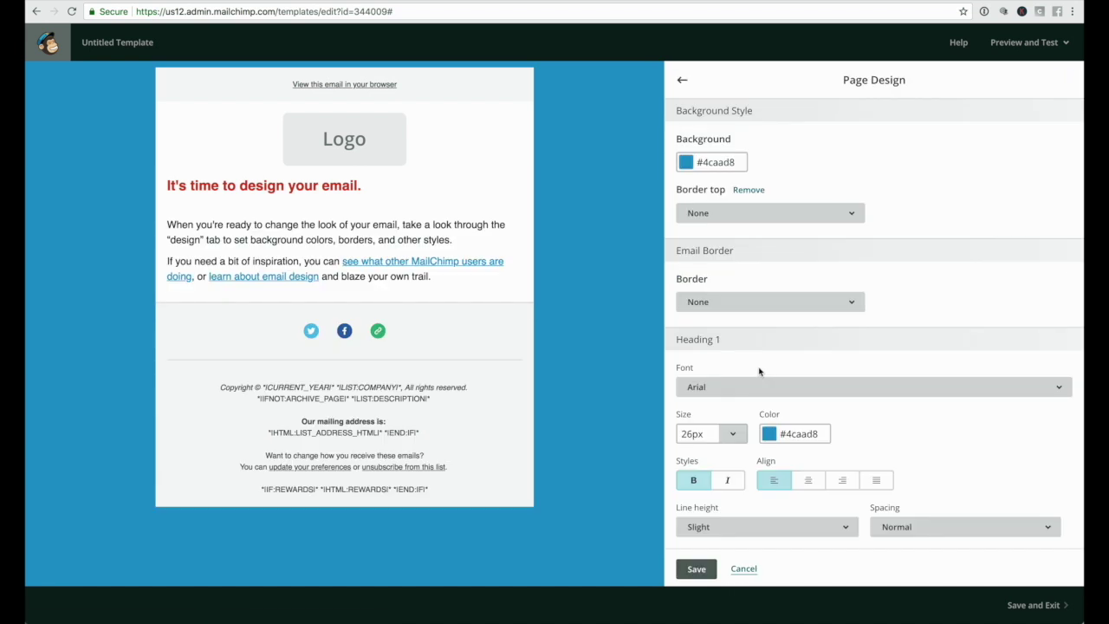
scroll(759, 371, down, 5)
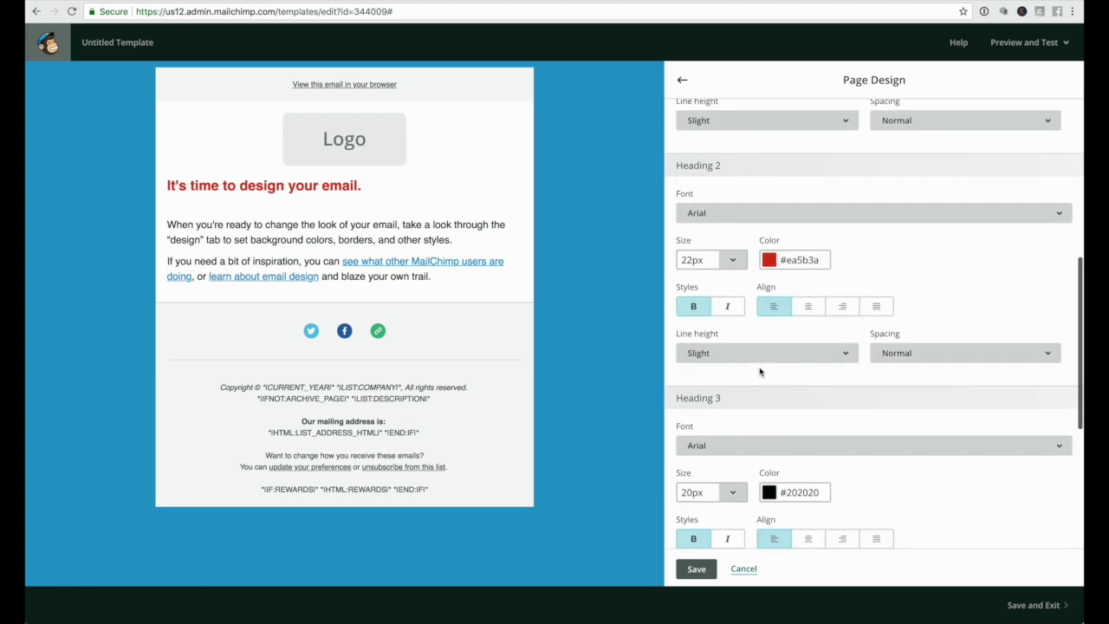
click(707, 570)
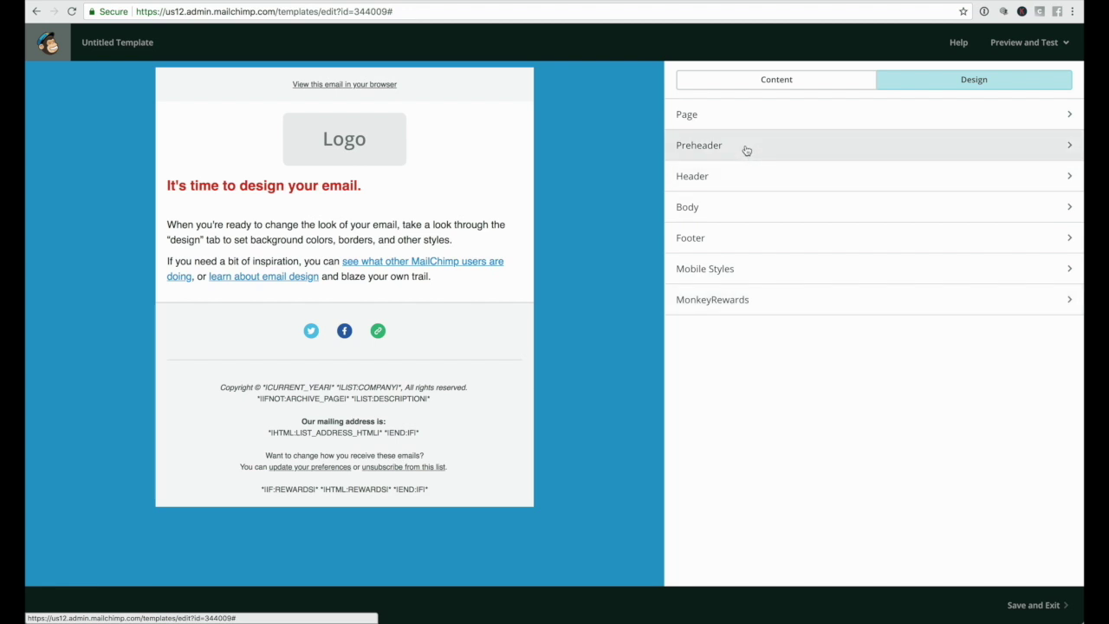
mouse_move(396, 78)
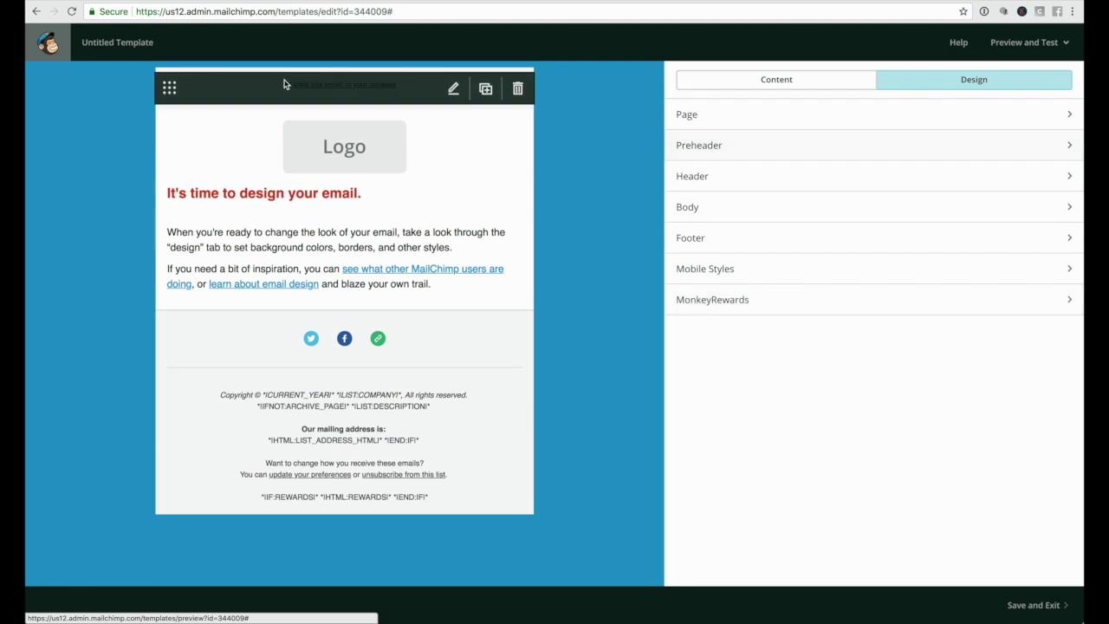
Make the preheader background transparent (No Color) after trying white and red.
click(768, 147)
click(687, 178)
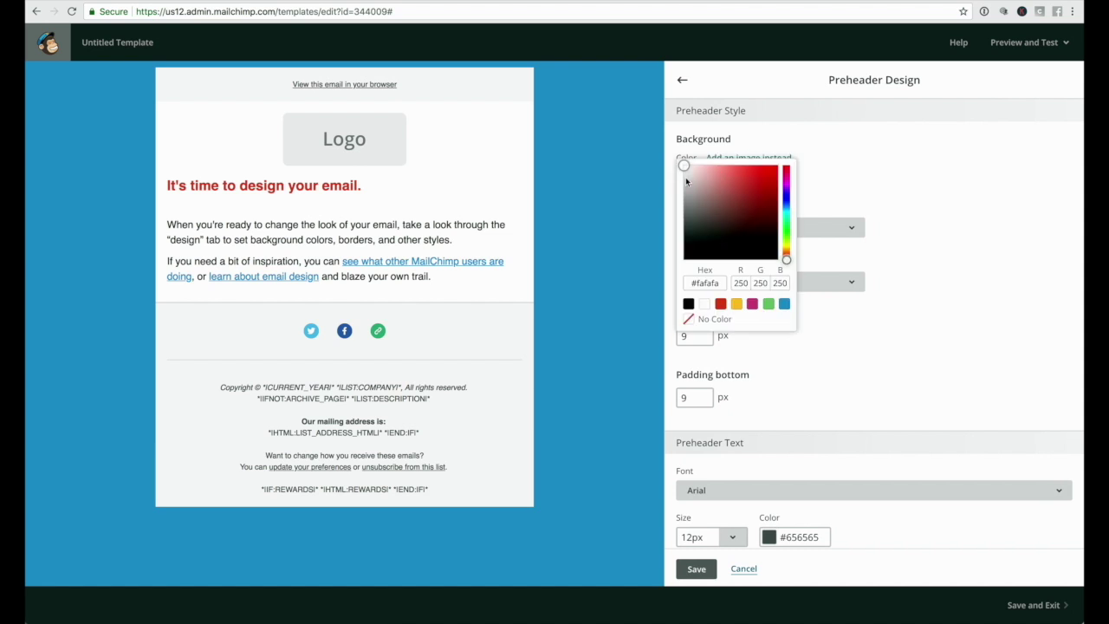
click(690, 320)
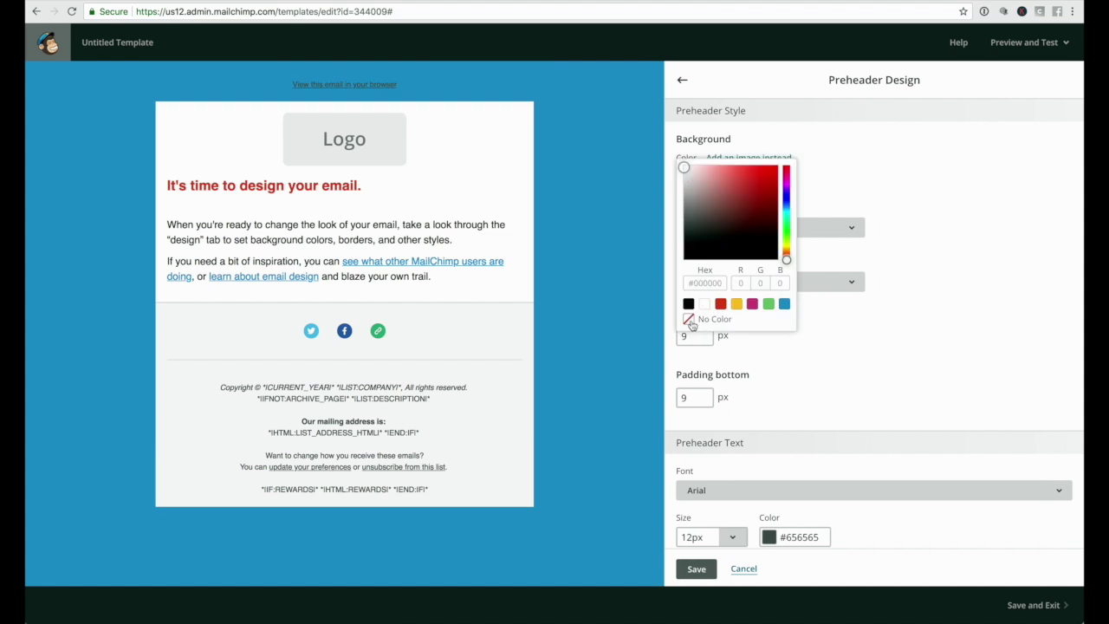
click(703, 305)
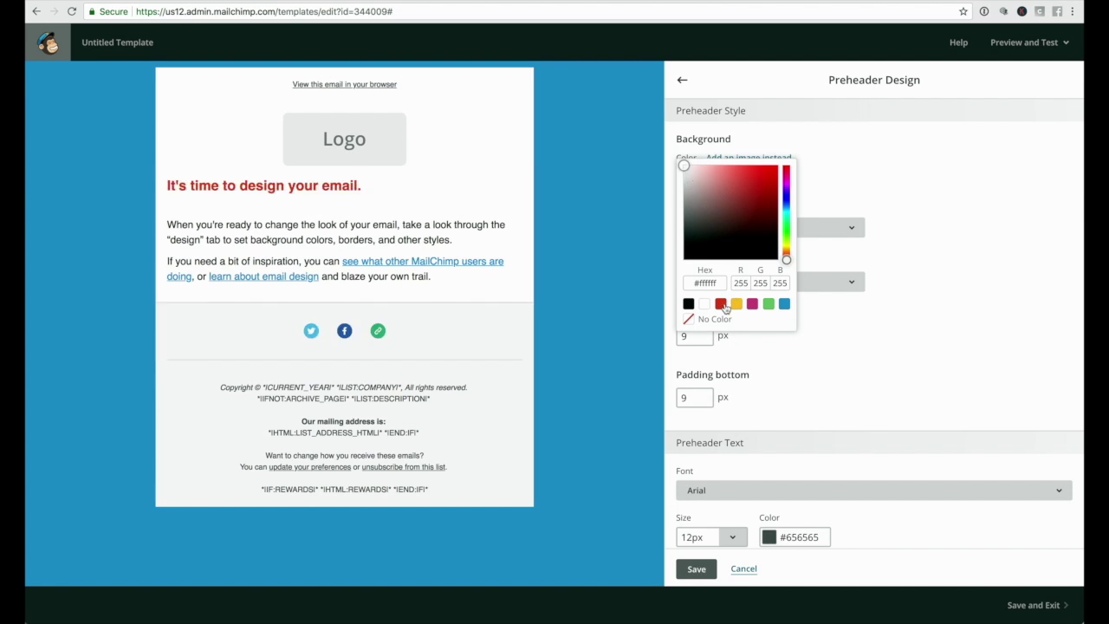
click(721, 304)
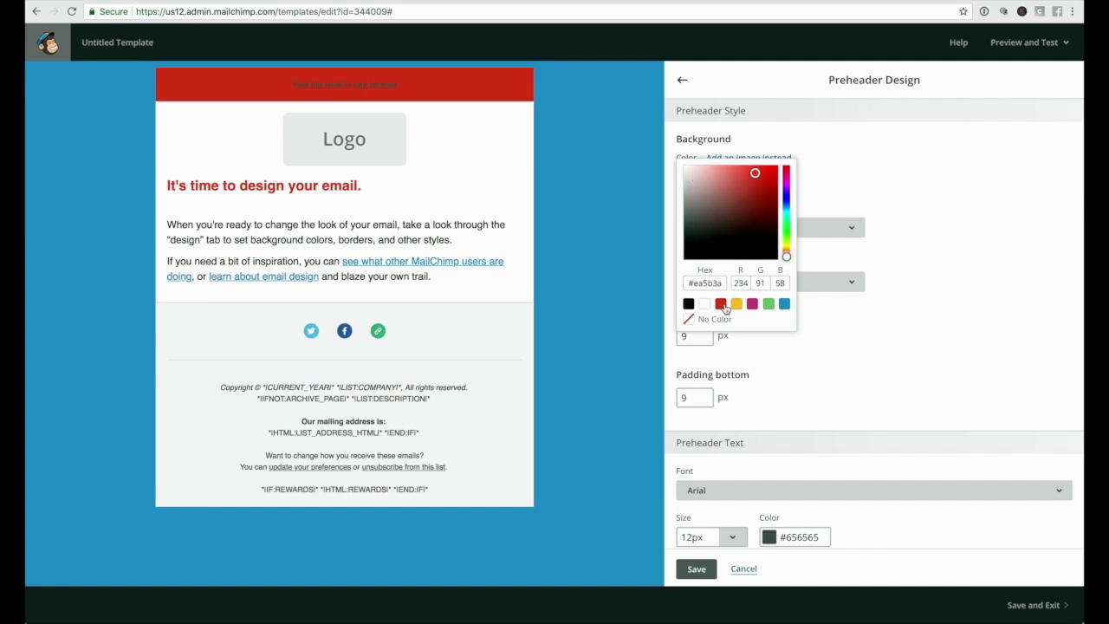
click(704, 305)
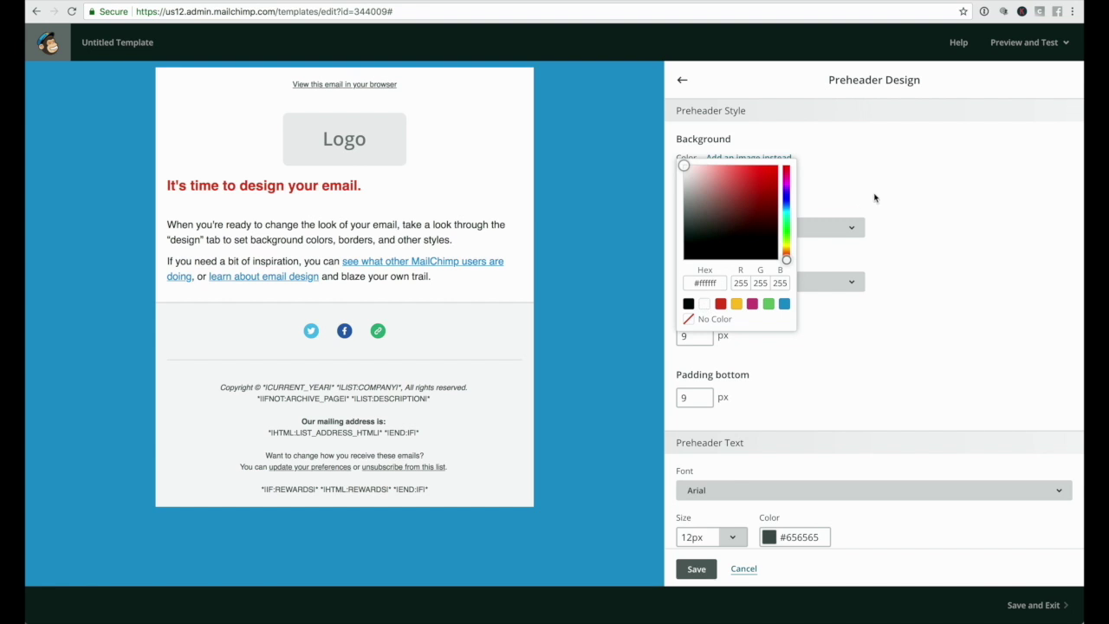
click(875, 196)
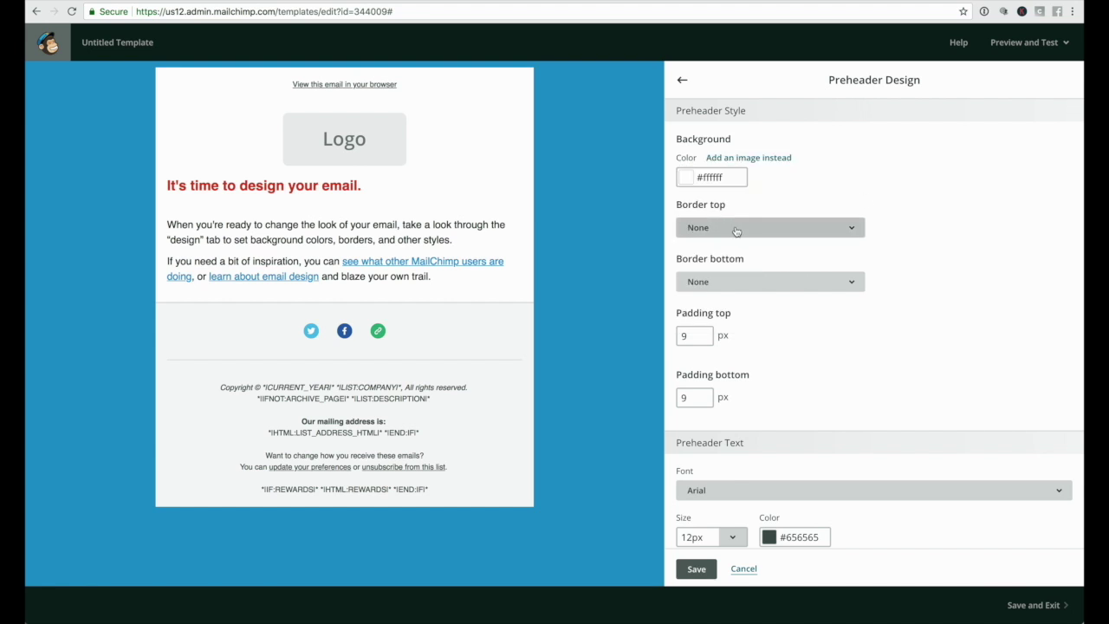
scroll(729, 275, down, 3)
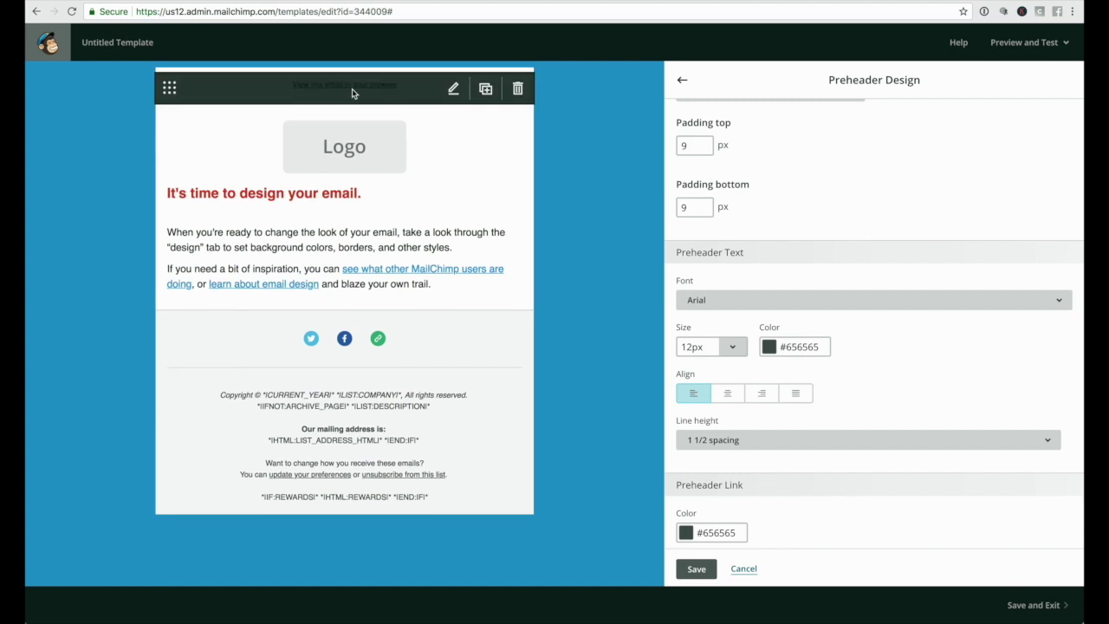
scroll(750, 336, down, 1)
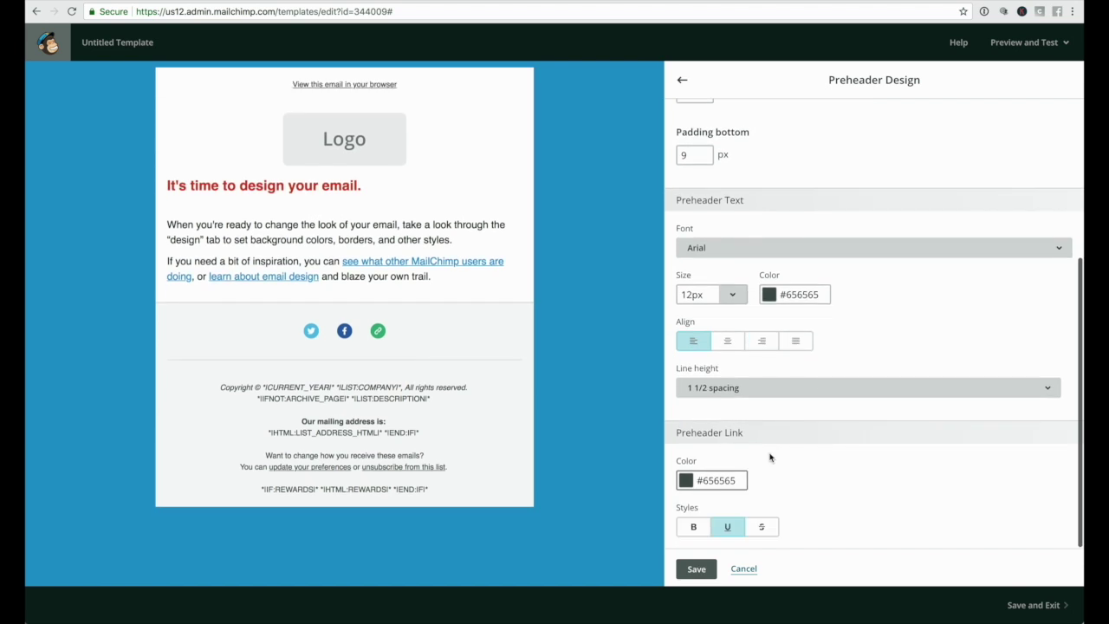
scroll(823, 392, up, 3)
scroll(823, 392, up, 2)
click(695, 179)
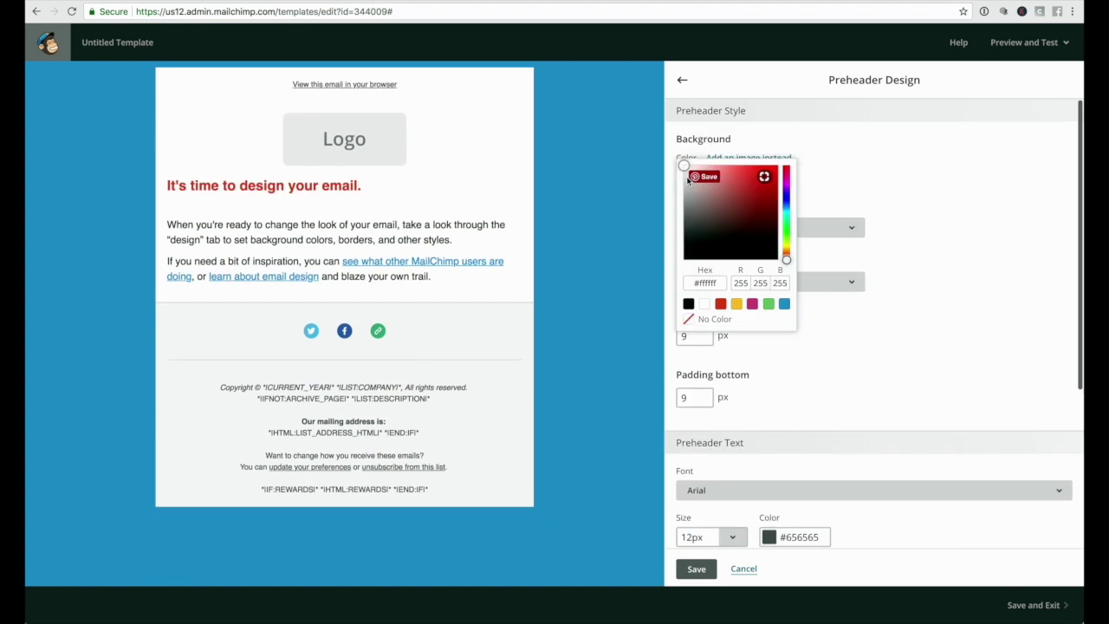
click(688, 322)
Set the preheader text colour to white #ffffff and save the preheader design.
scroll(918, 443, down, 3)
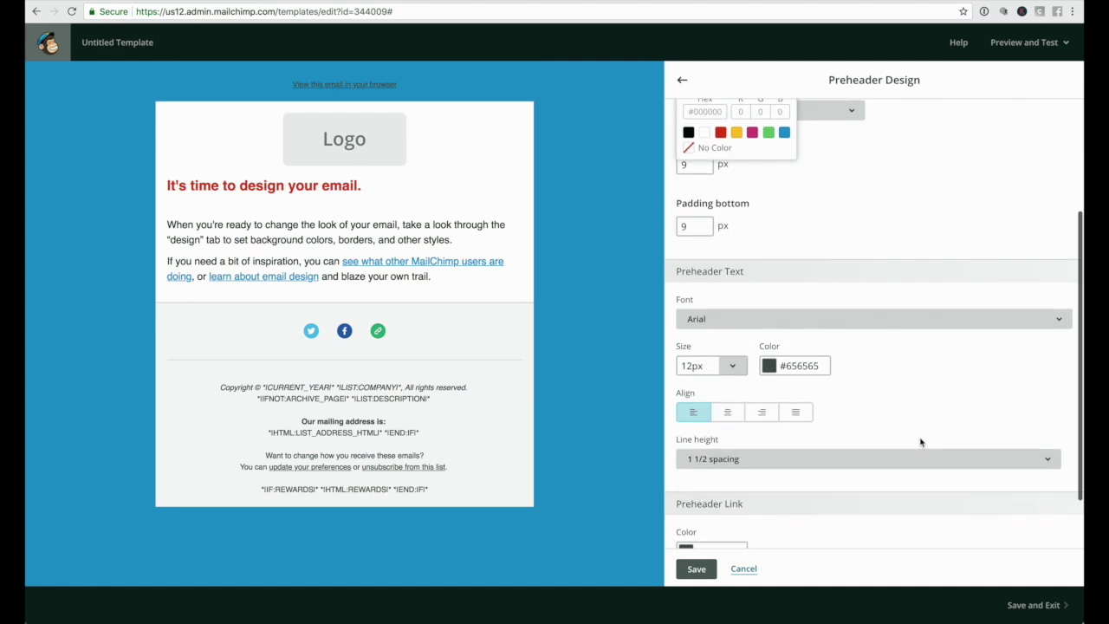
click(778, 362)
click(789, 492)
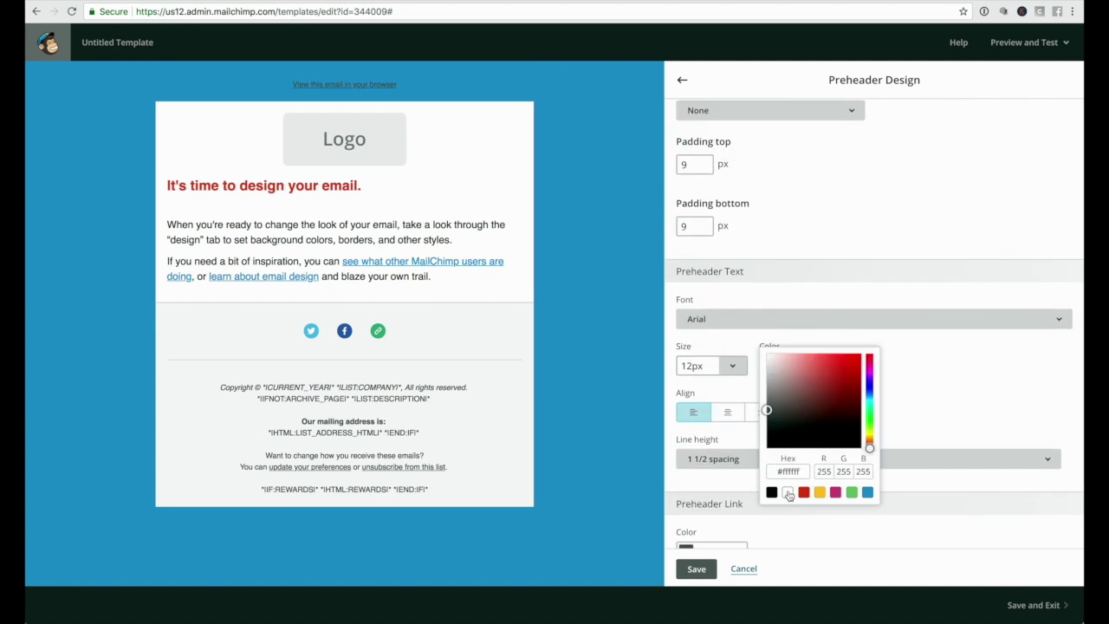
scroll(703, 436, down, 1)
click(904, 319)
click(695, 568)
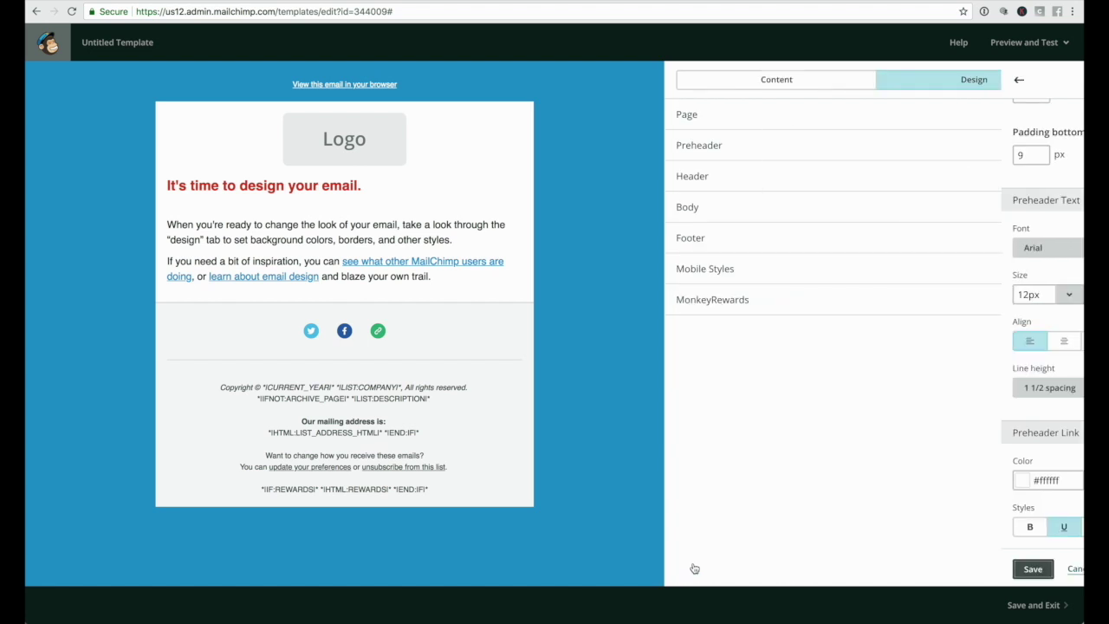
Set the header background to light grey #eeeeee after trying red, white and blue, and save.
click(745, 180)
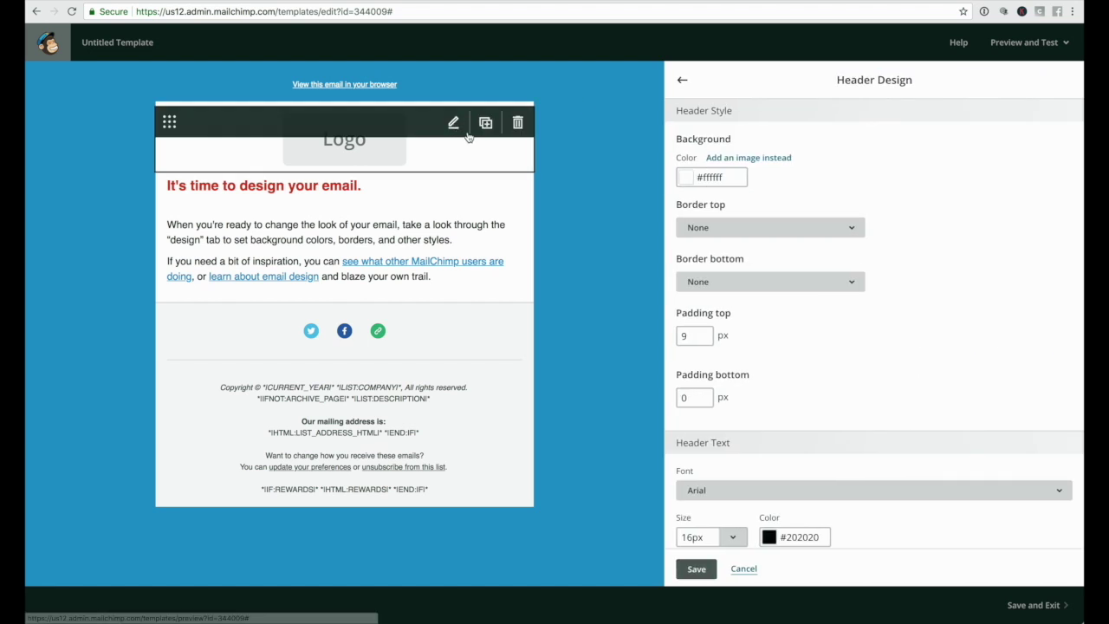
click(686, 177)
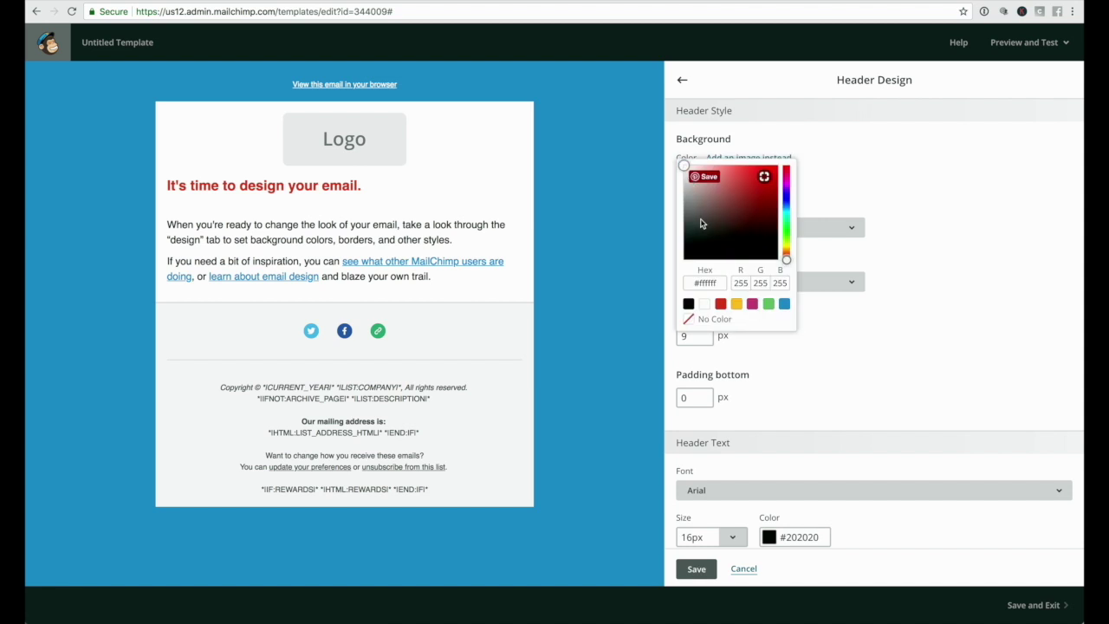
click(720, 303)
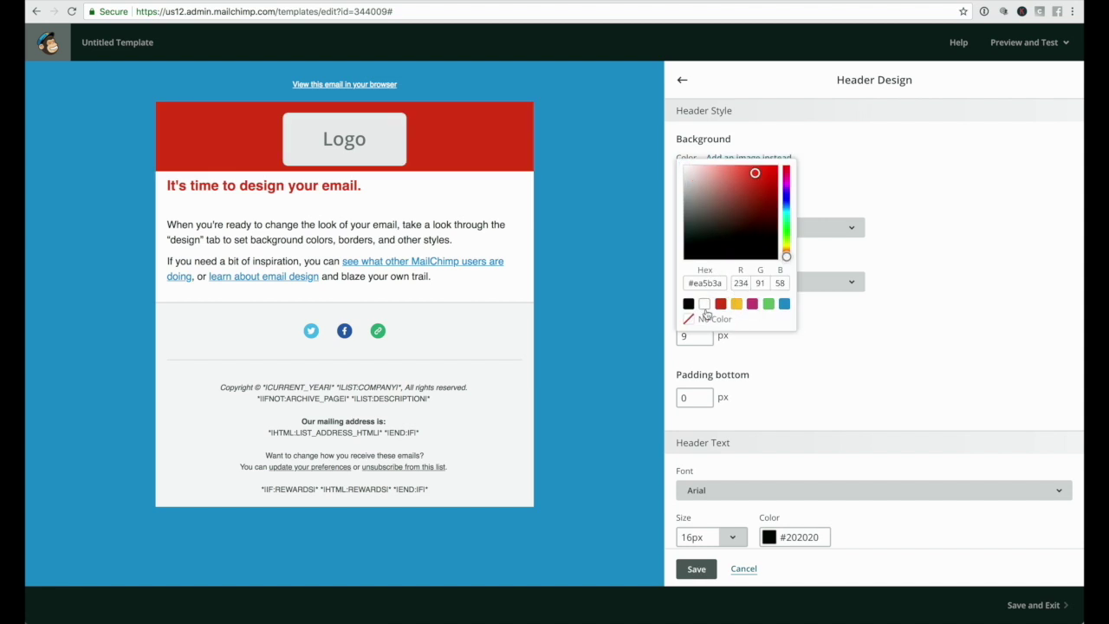
click(704, 303)
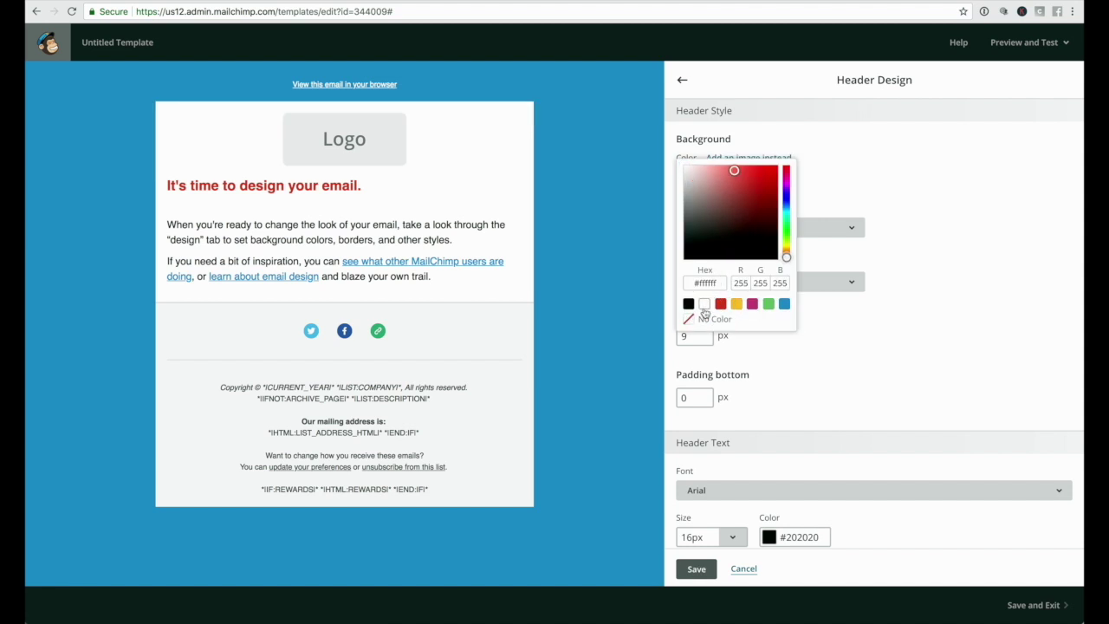
click(784, 303)
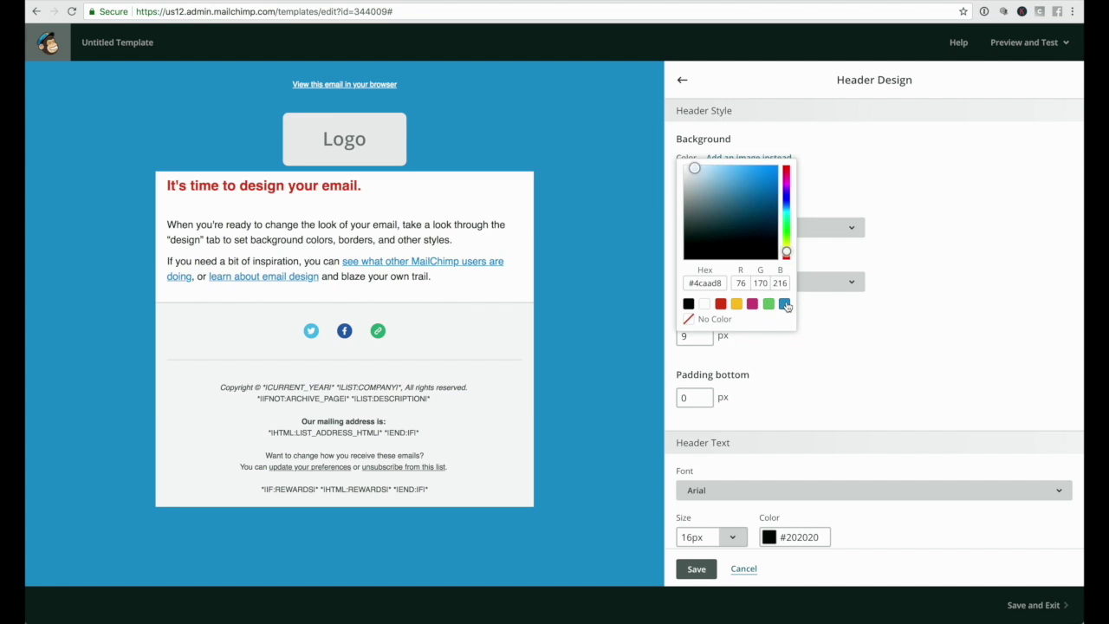
click(704, 303)
click(683, 172)
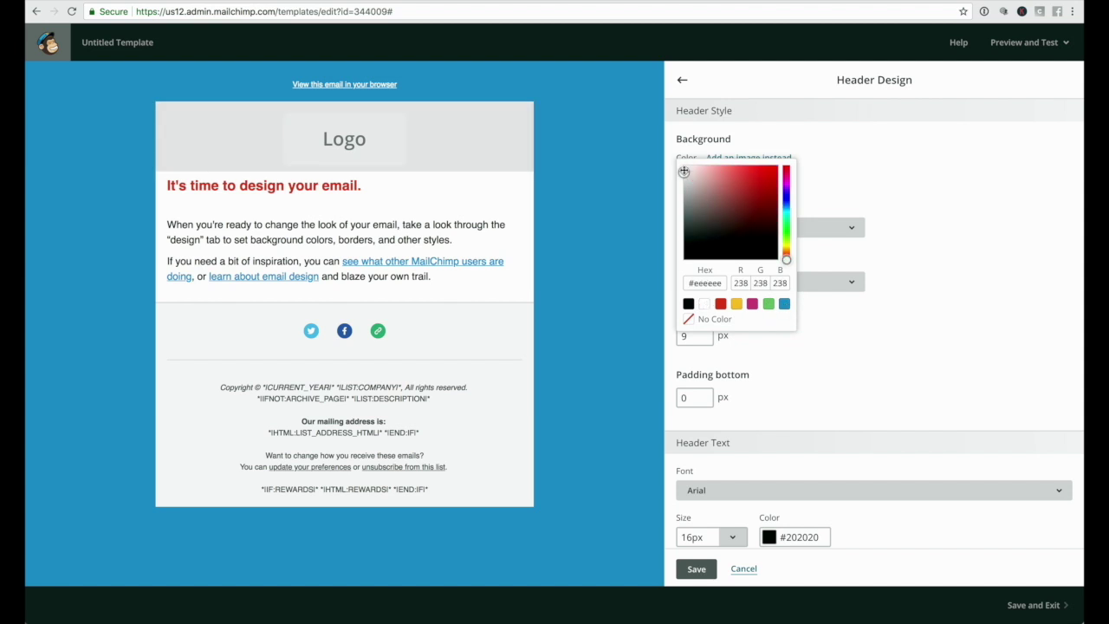
click(927, 189)
scroll(786, 378, down, 3)
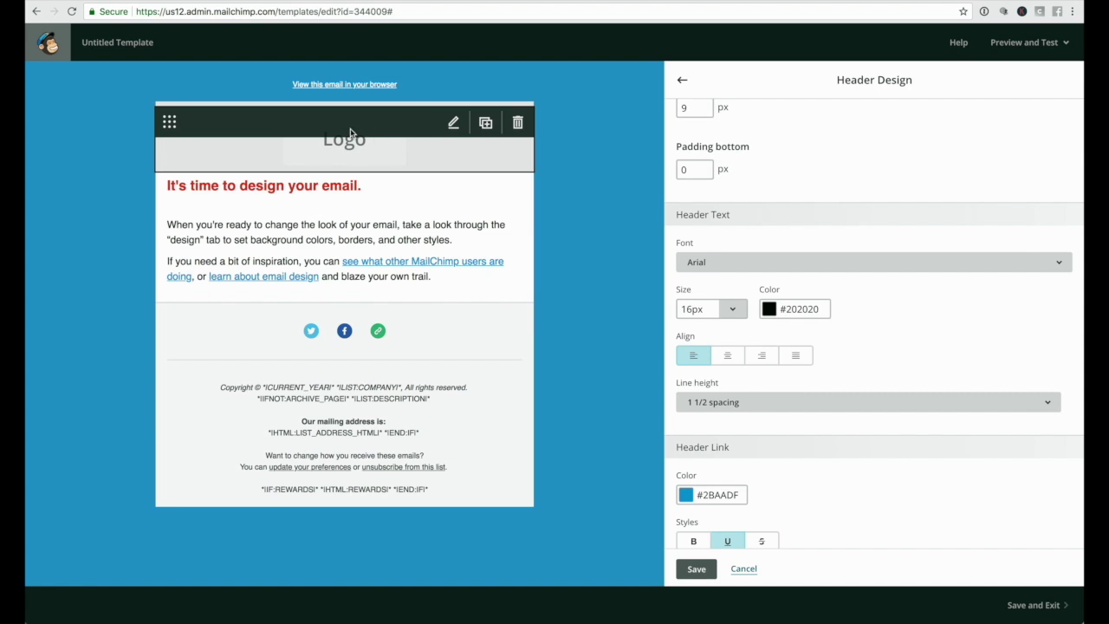
scroll(718, 269, down, 1)
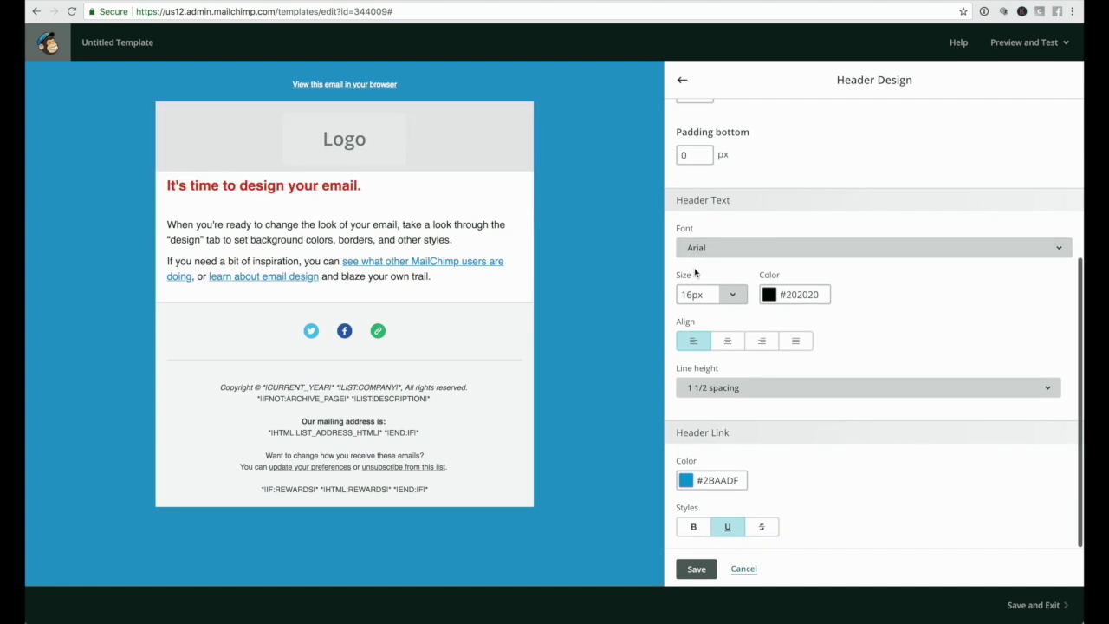
click(694, 569)
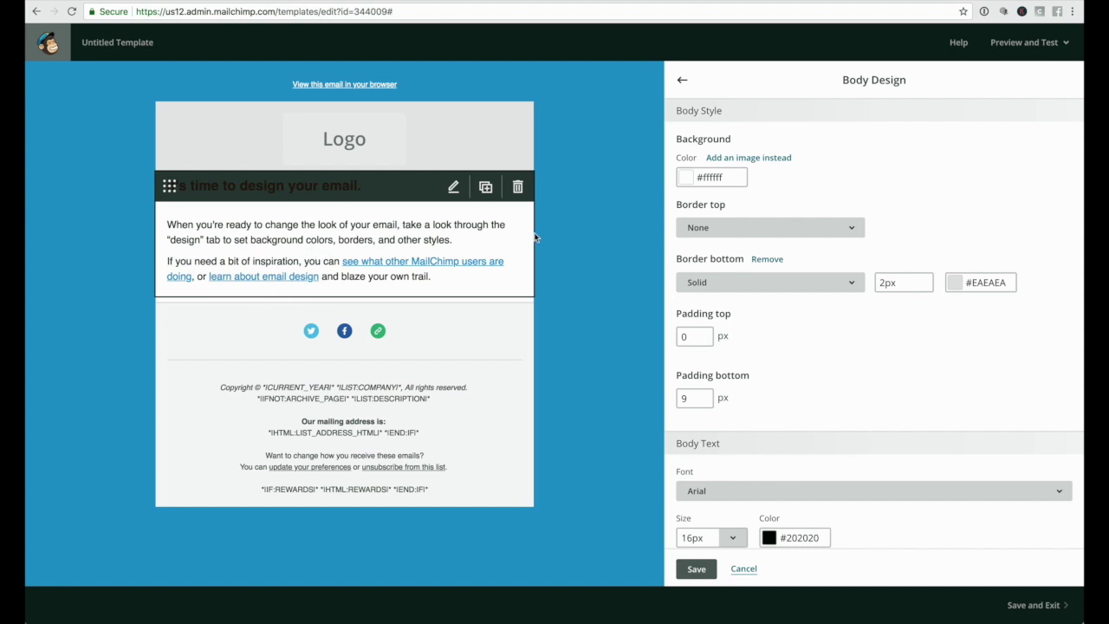
click(686, 179)
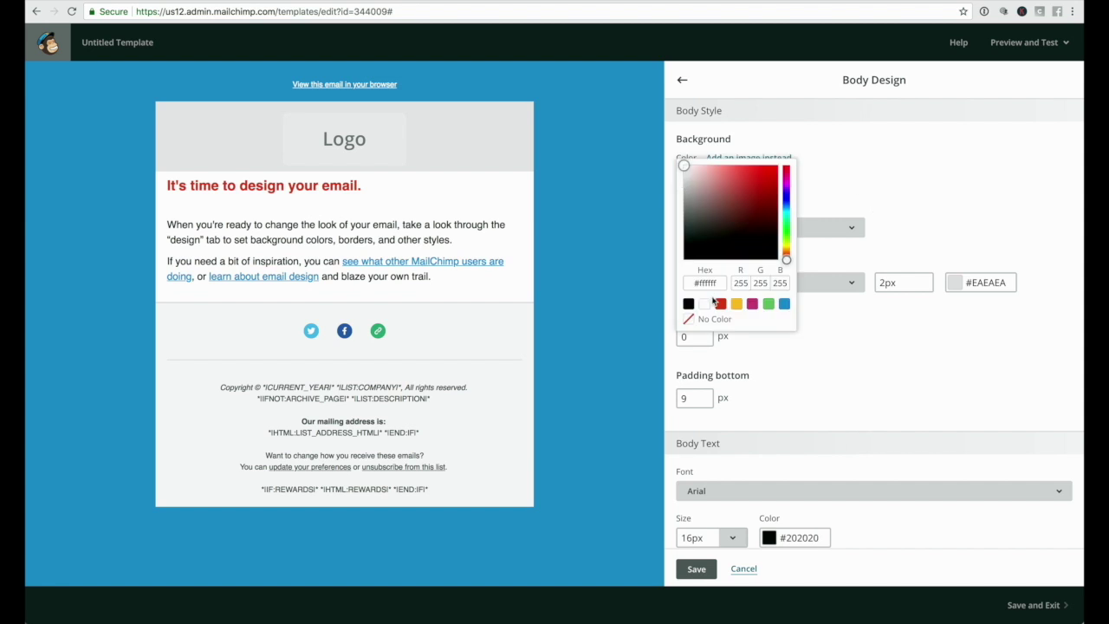
click(720, 303)
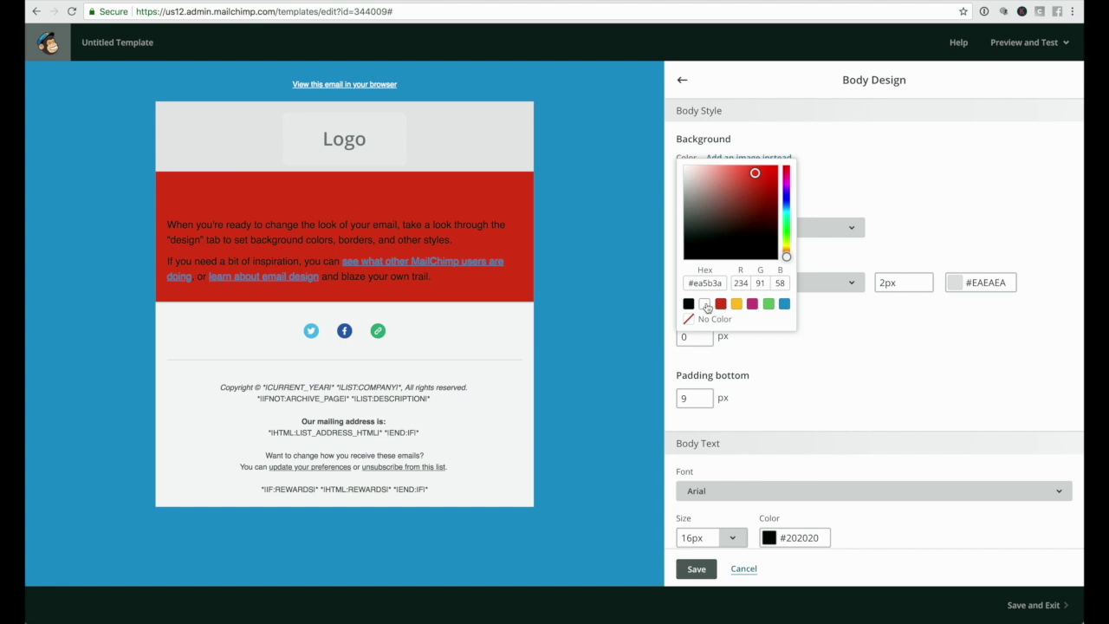
click(689, 319)
click(691, 194)
drag(691, 194, 686, 167)
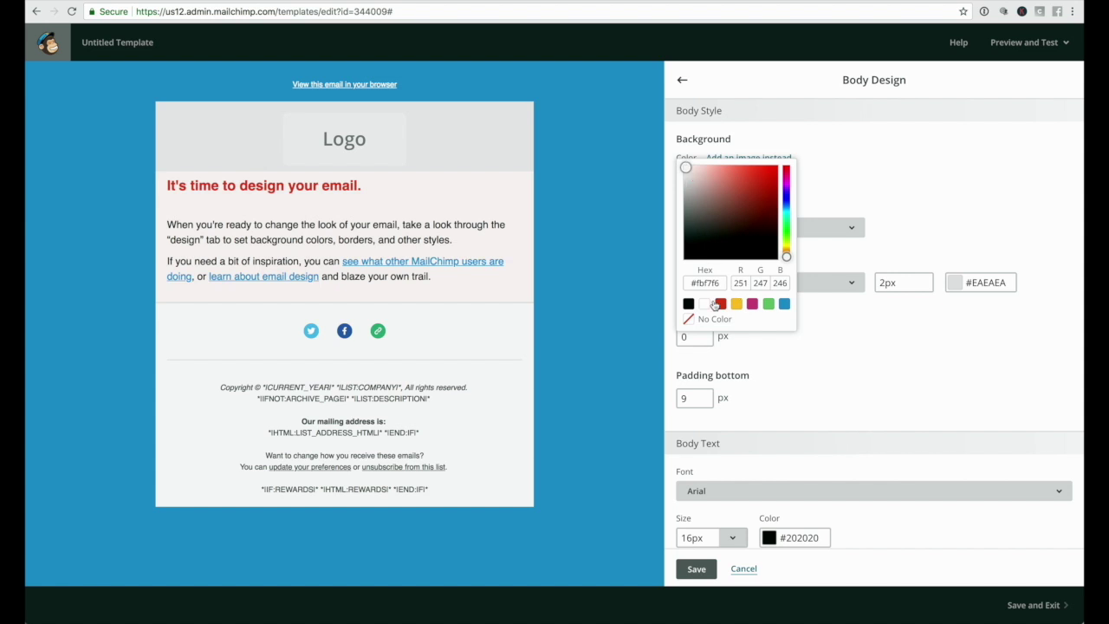
click(707, 304)
click(889, 217)
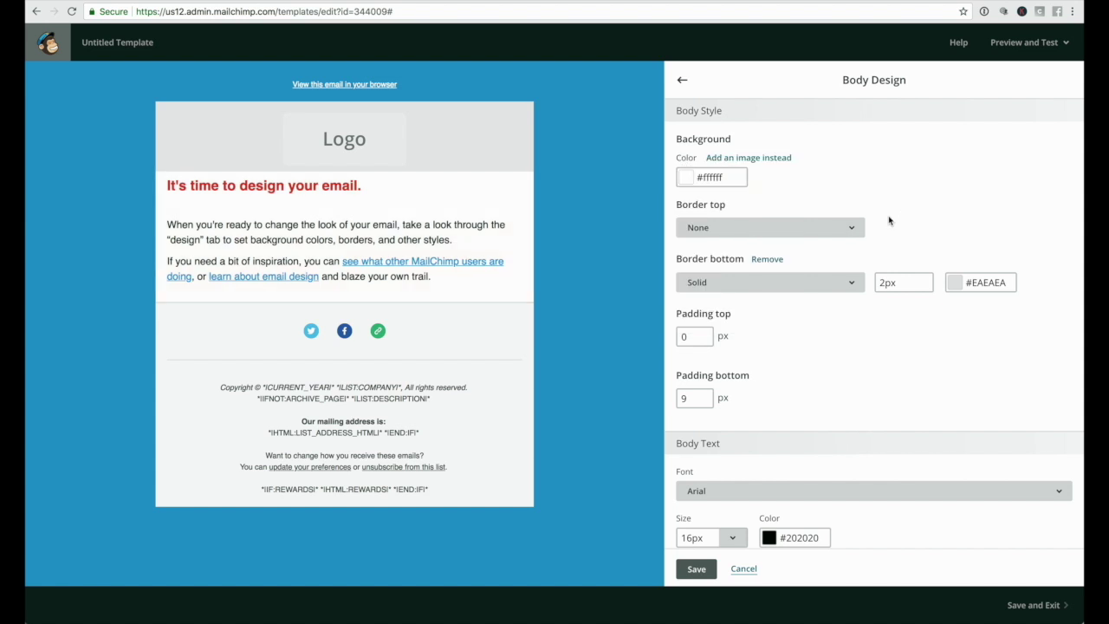
scroll(797, 349, down, 3)
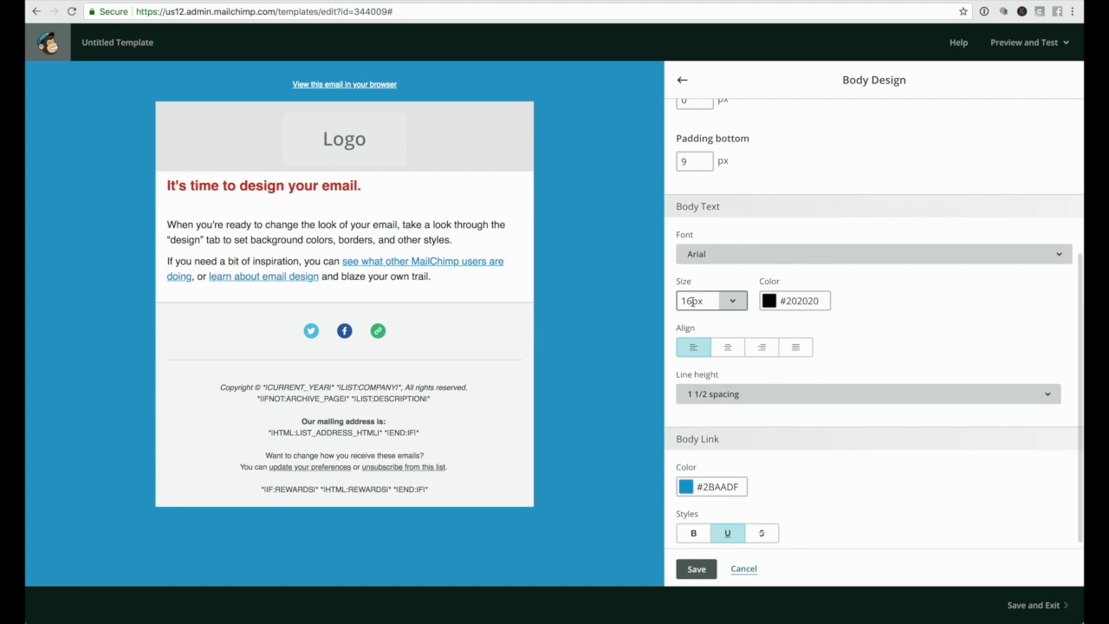
Adjust the body text colour and set the body text alignment to left.
click(779, 305)
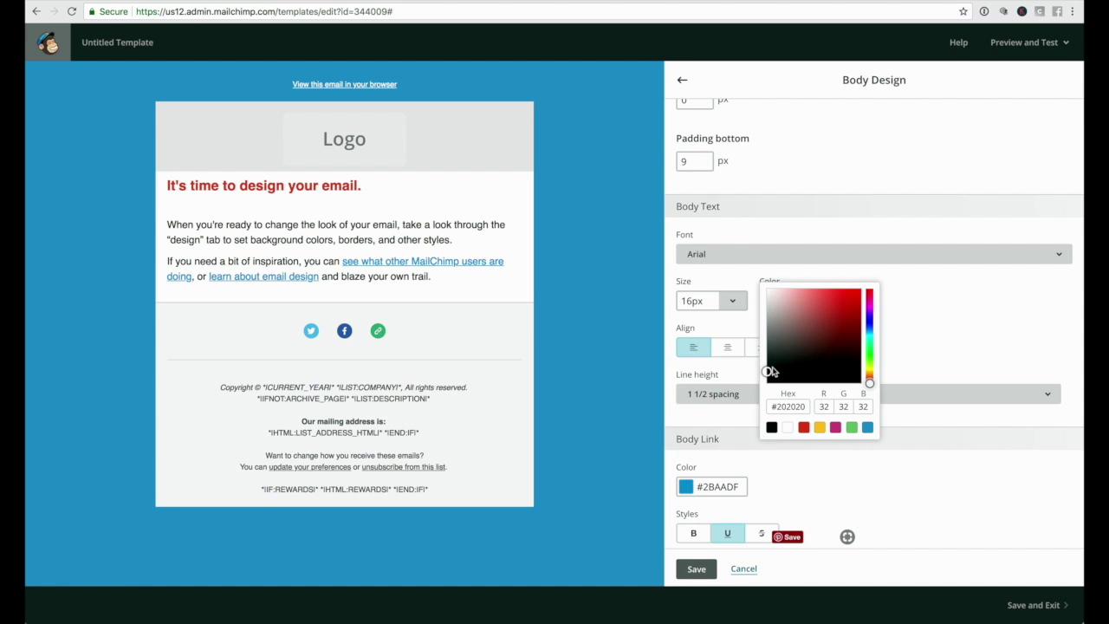
mouse_move(767, 370)
mouse_down()
mouse_move(830, 366)
mouse_move(786, 353)
mouse_move(834, 328)
mouse_move(768, 361)
mouse_move(760, 384)
mouse_up()
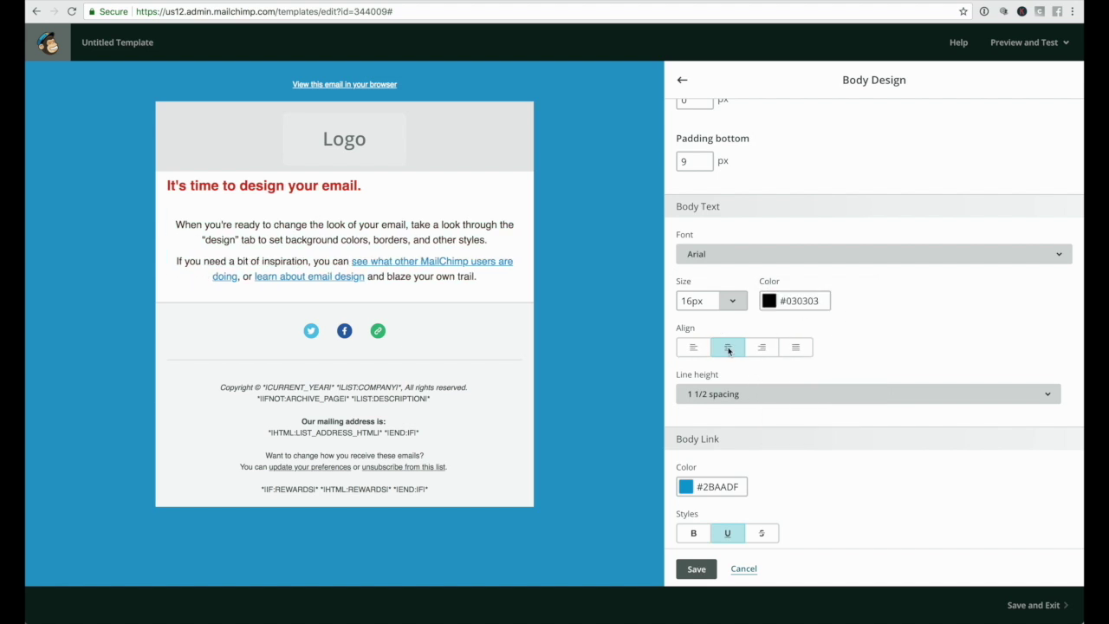
click(762, 348)
click(795, 347)
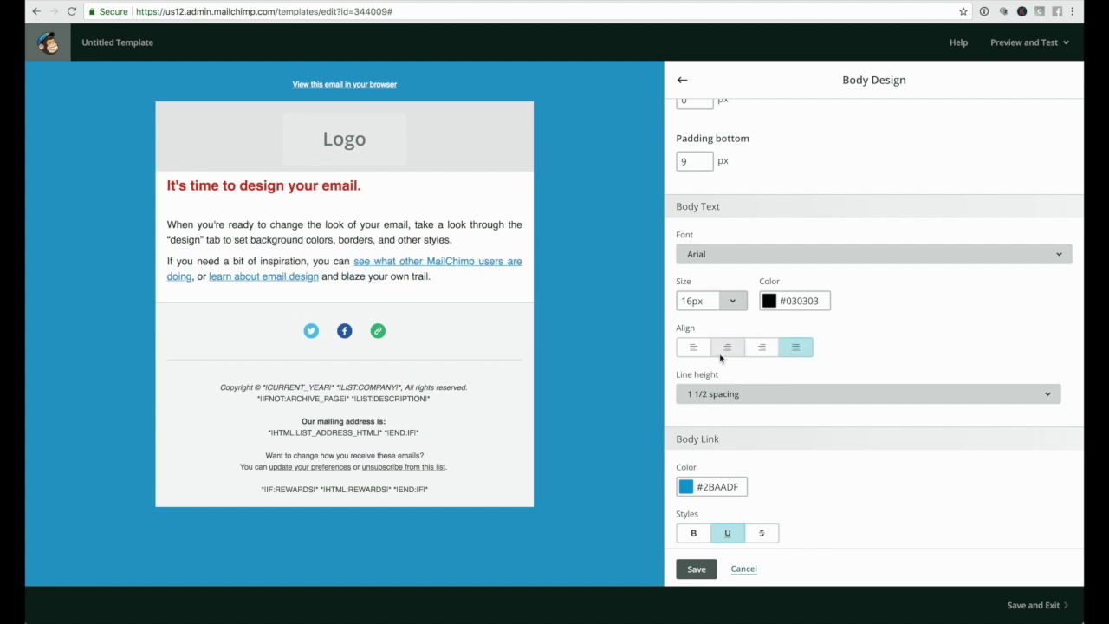
click(694, 347)
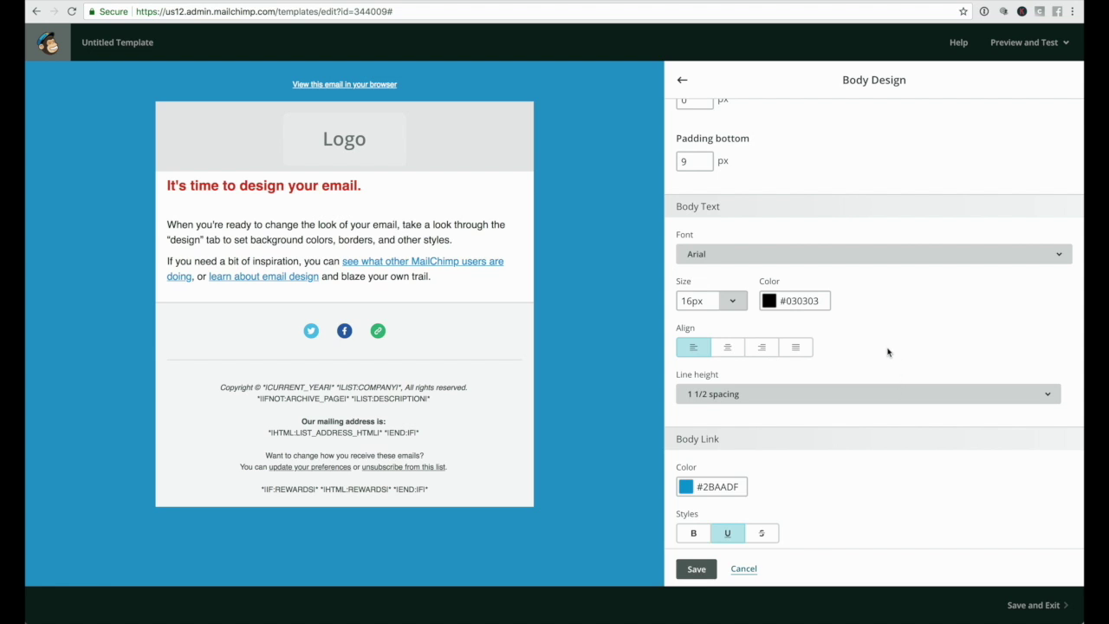
Make the body link colour red (#ea5b3a) and save the body styles.
scroll(888, 352, down, 1)
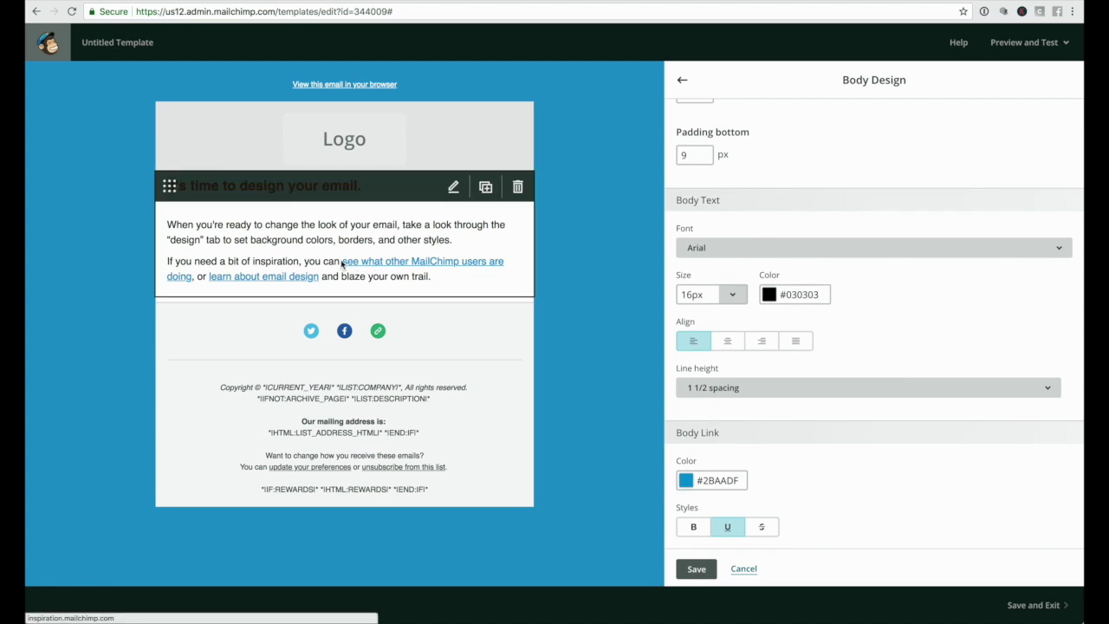
click(687, 484)
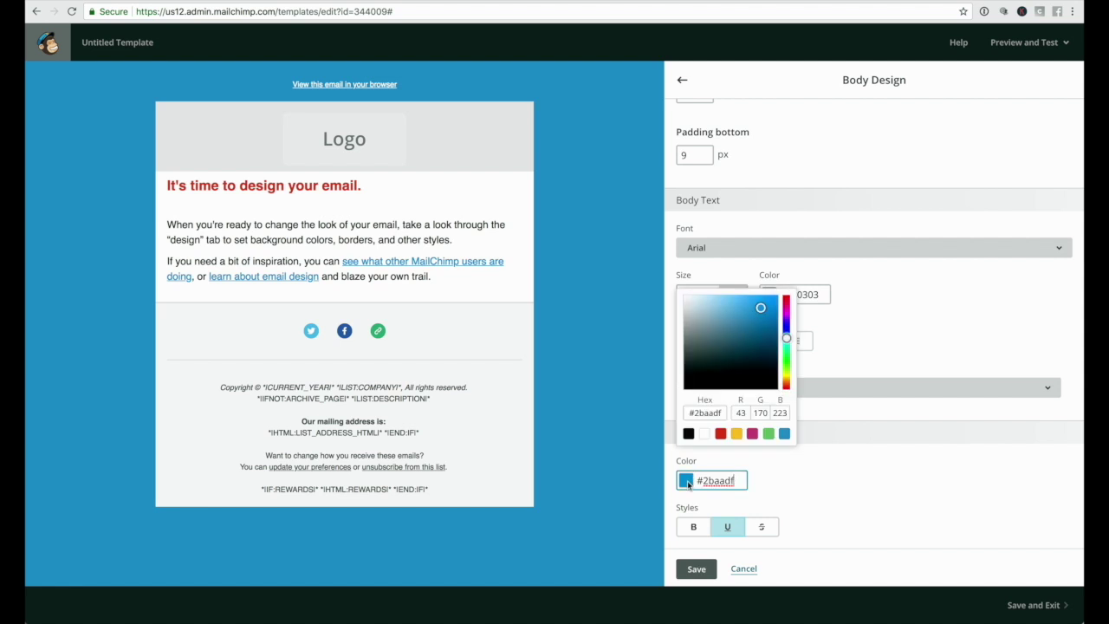
click(720, 433)
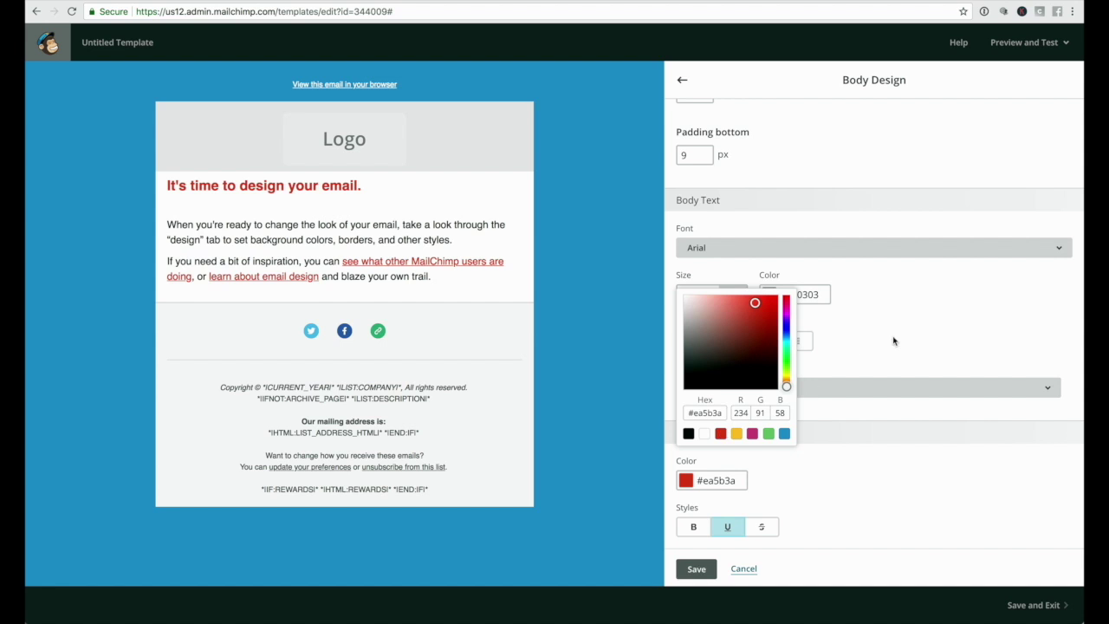
click(695, 568)
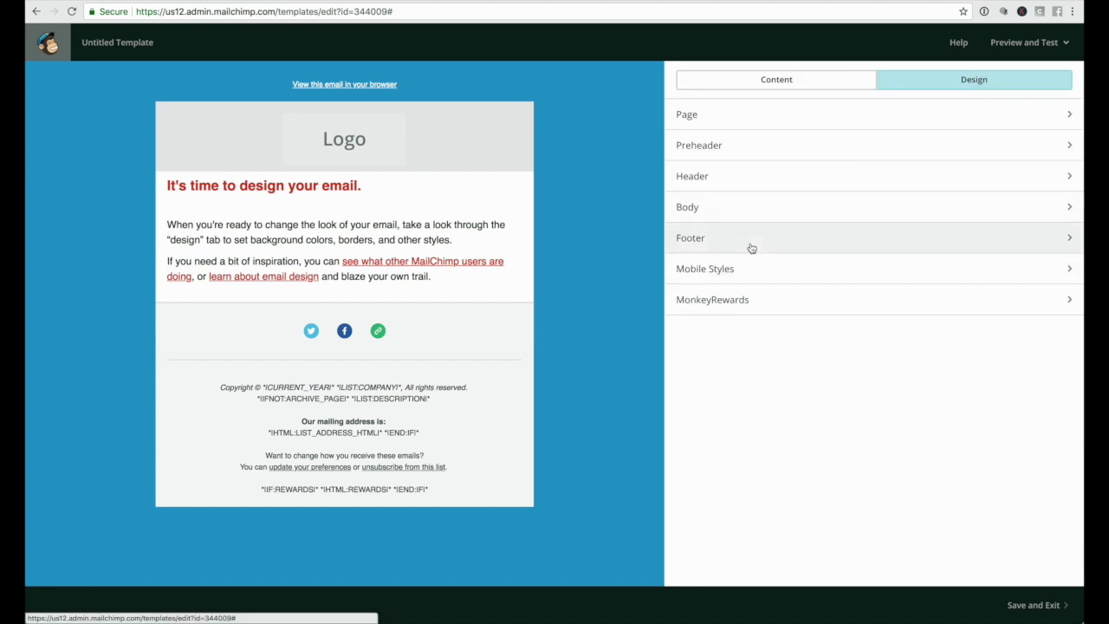
Set the footer background colour to white (#ffffff) and save the footer styles.
click(751, 247)
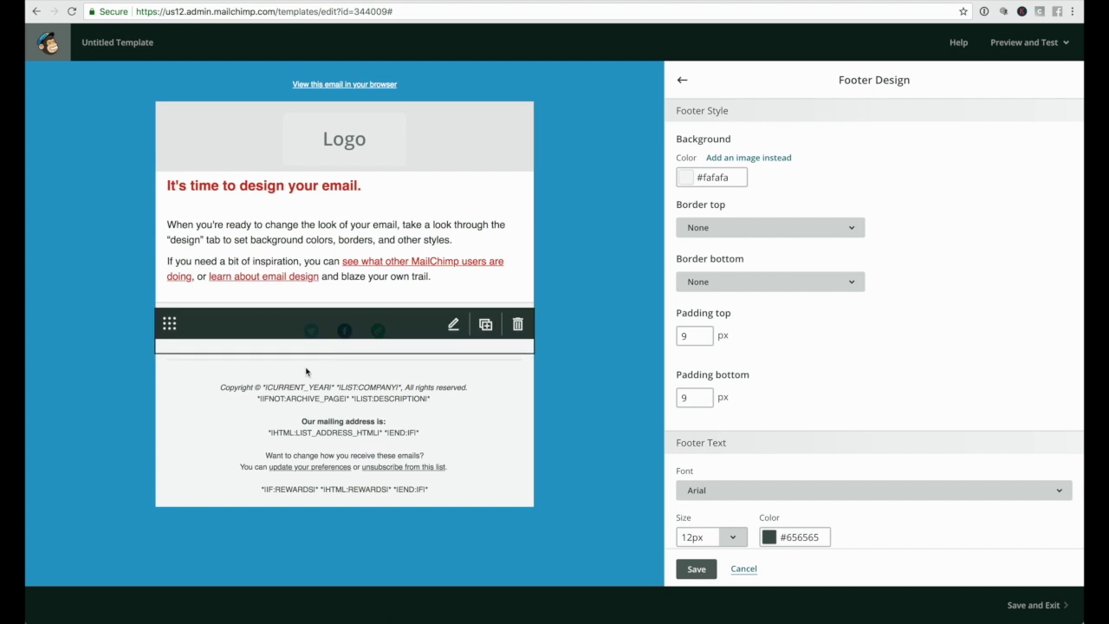
click(686, 178)
click(684, 180)
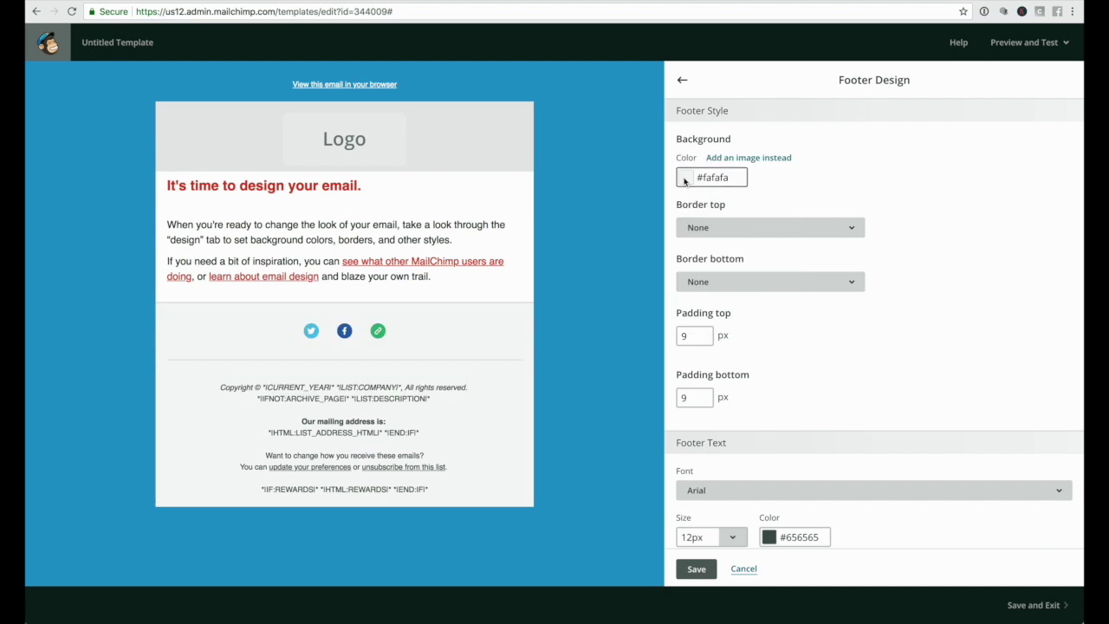
click(685, 181)
click(720, 303)
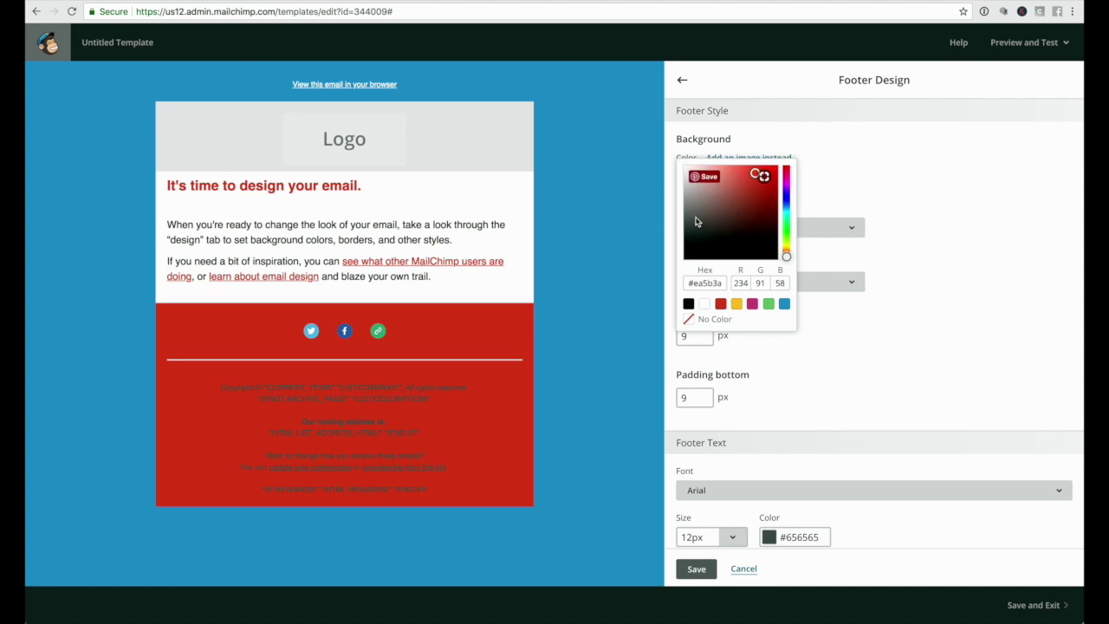
click(689, 319)
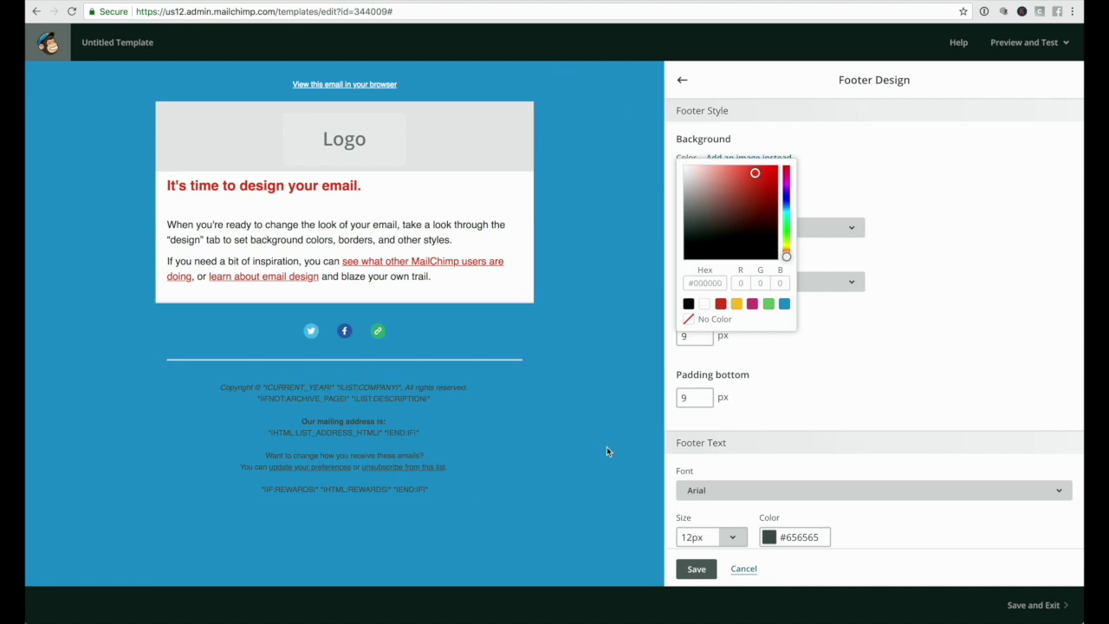
click(704, 304)
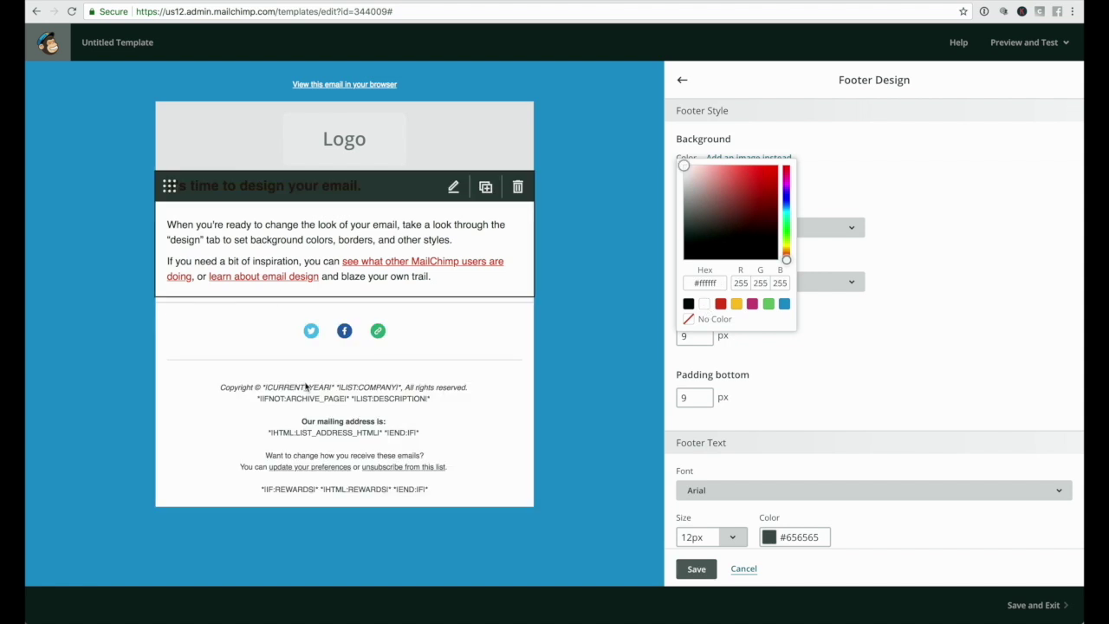
click(954, 285)
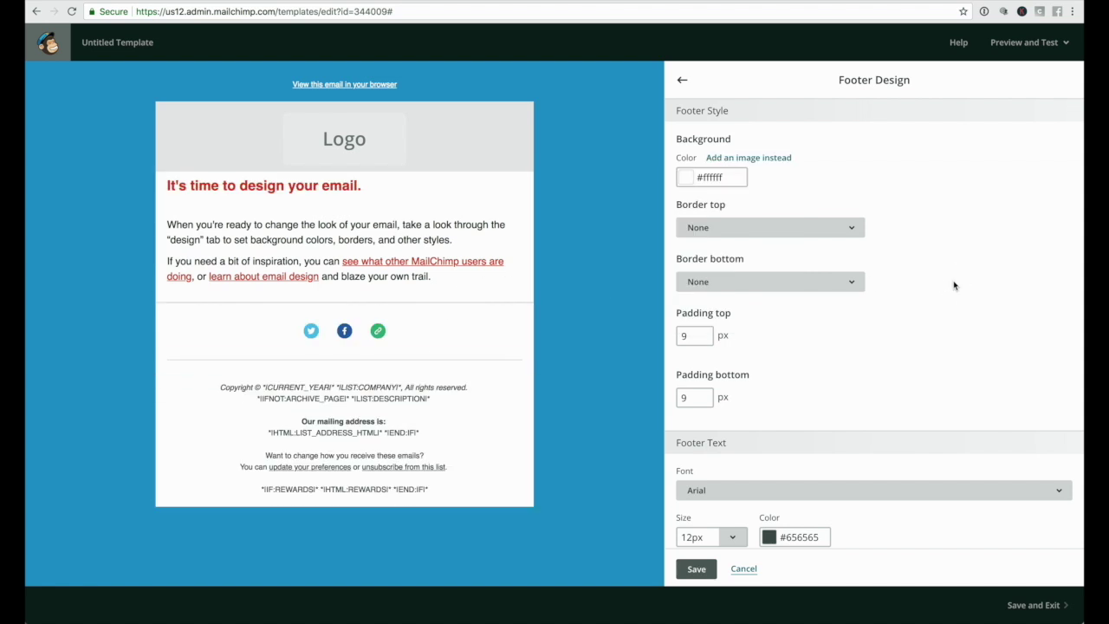
scroll(894, 333, down, 3)
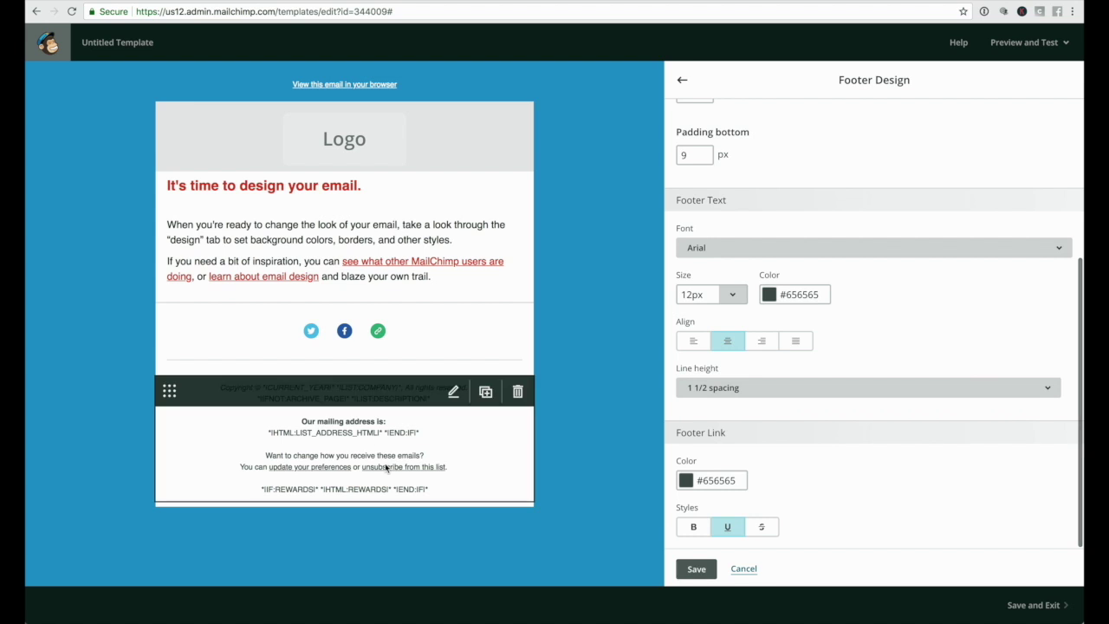
scroll(892, 303, up, 3)
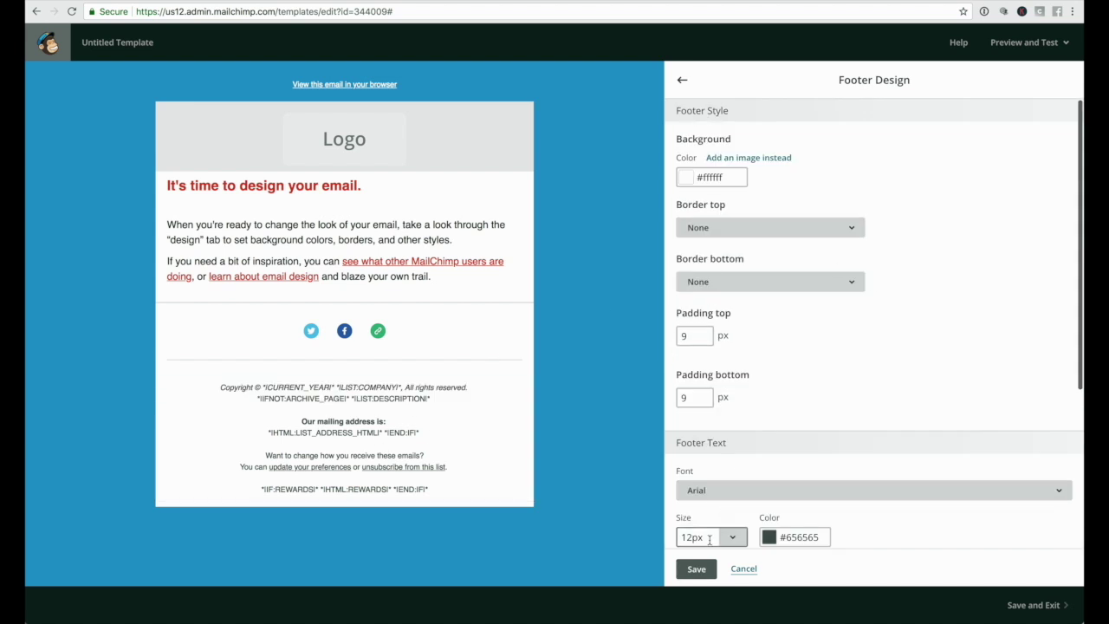
click(698, 570)
click(767, 269)
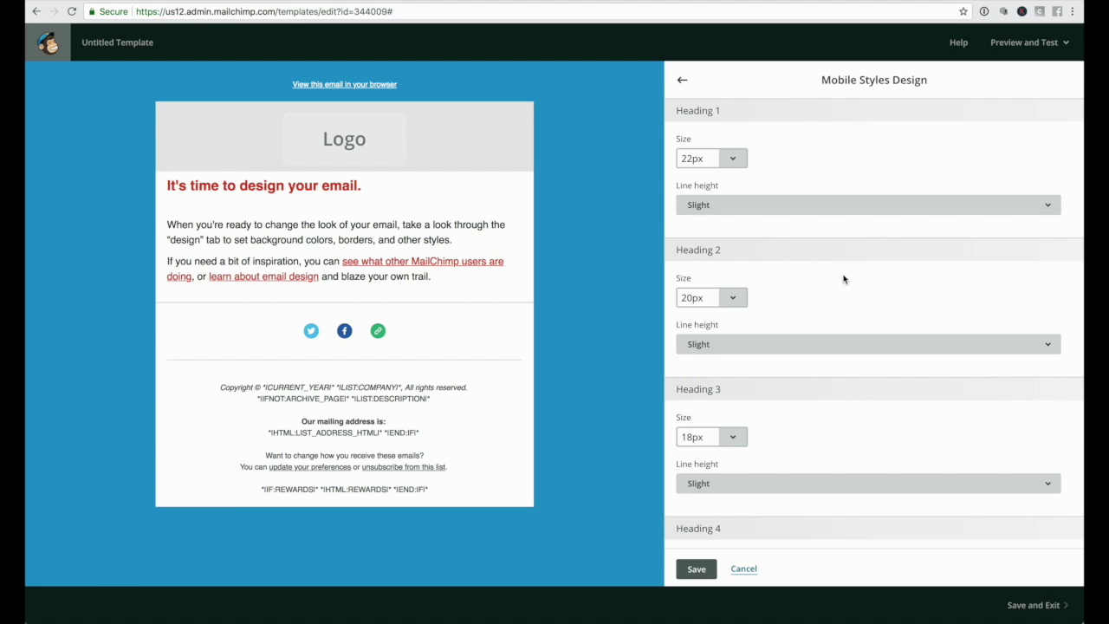
Preview the email in Mobile view, then exit the preview back to the editor.
click(691, 156)
click(1026, 50)
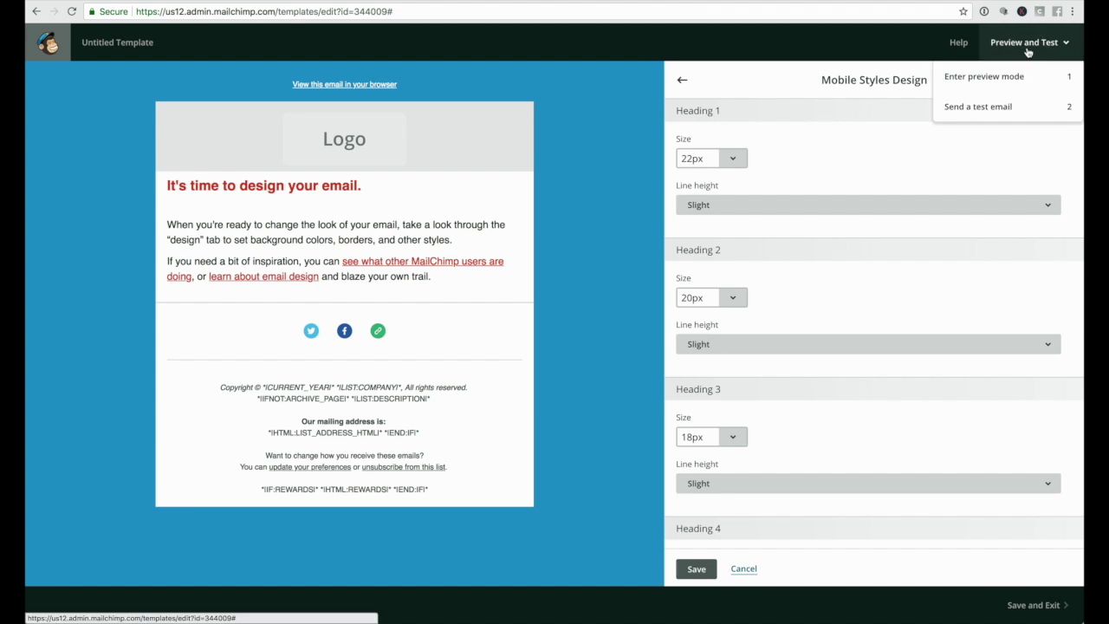
click(974, 84)
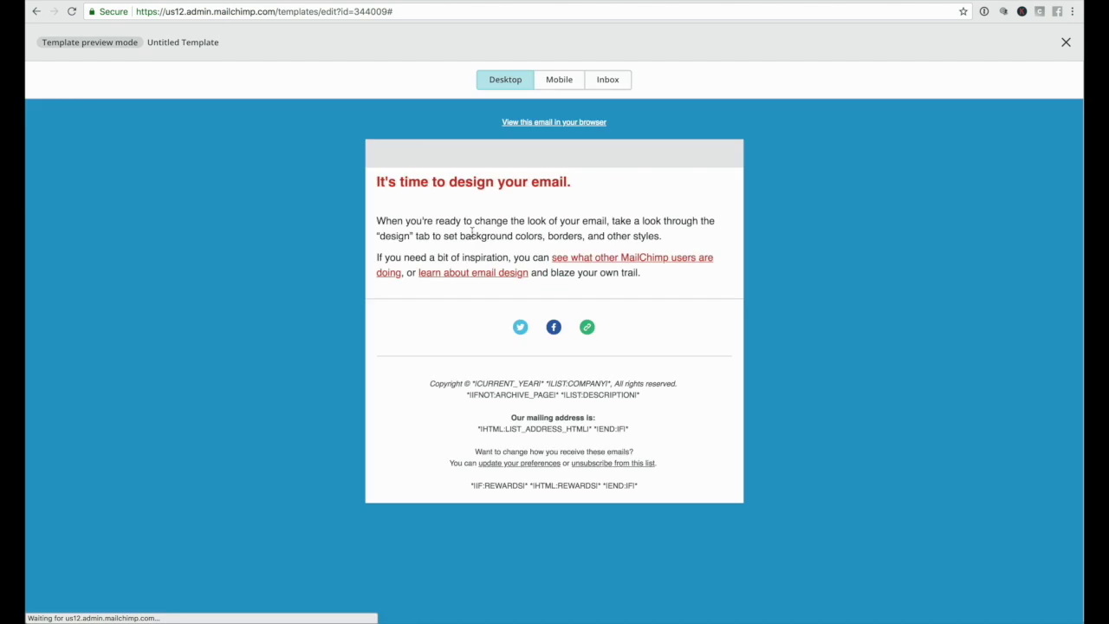
click(555, 84)
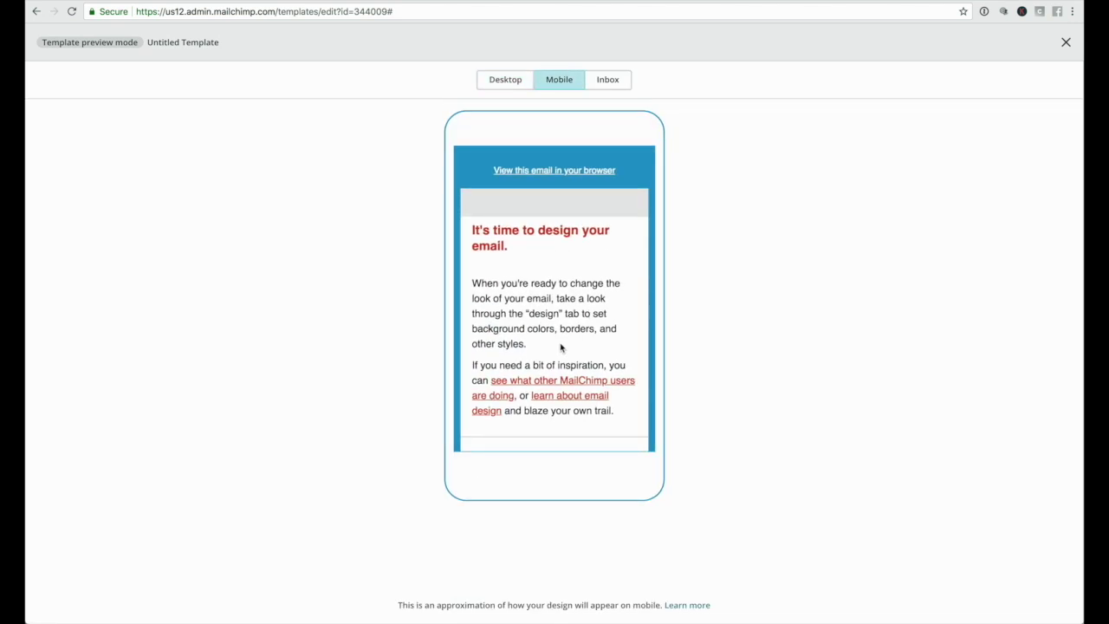
scroll(560, 347, down, 3)
scroll(560, 349, up, 3)
click(1066, 42)
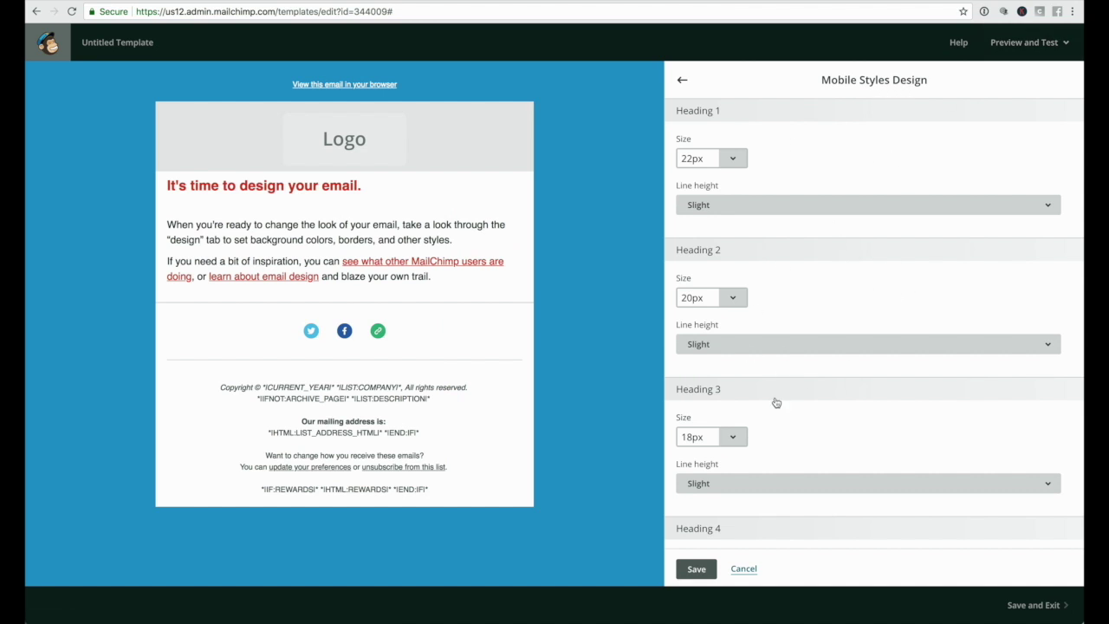
Compare the badge options, settle on the small grey MailChimp MonkeyRewards badge, and save.
click(683, 80)
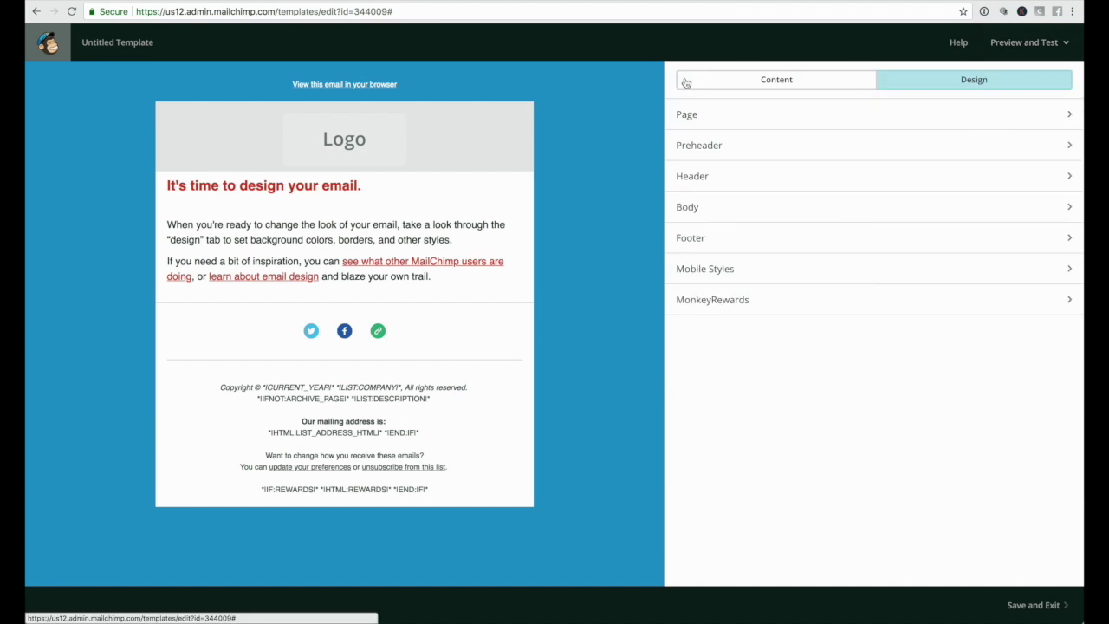
click(777, 304)
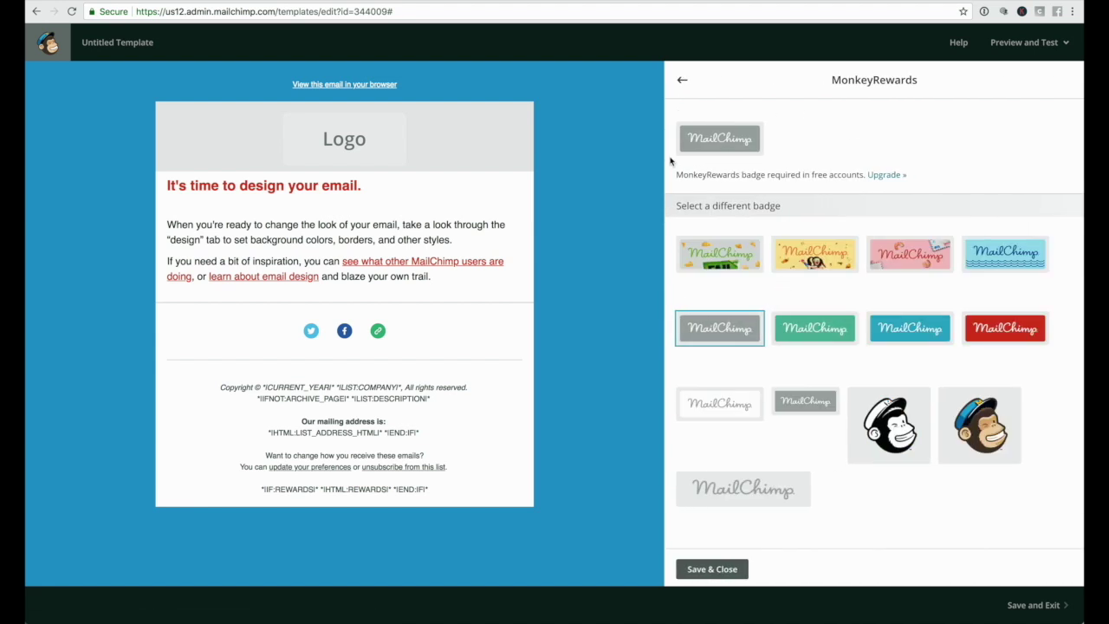
mouse_move(486, 471)
click(1019, 340)
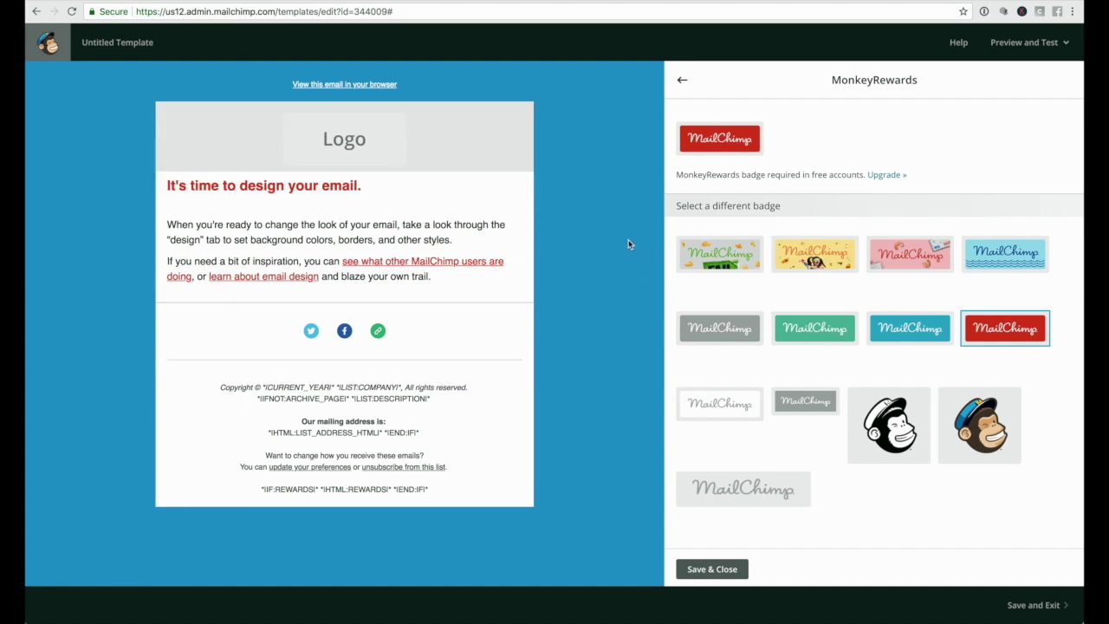
click(895, 329)
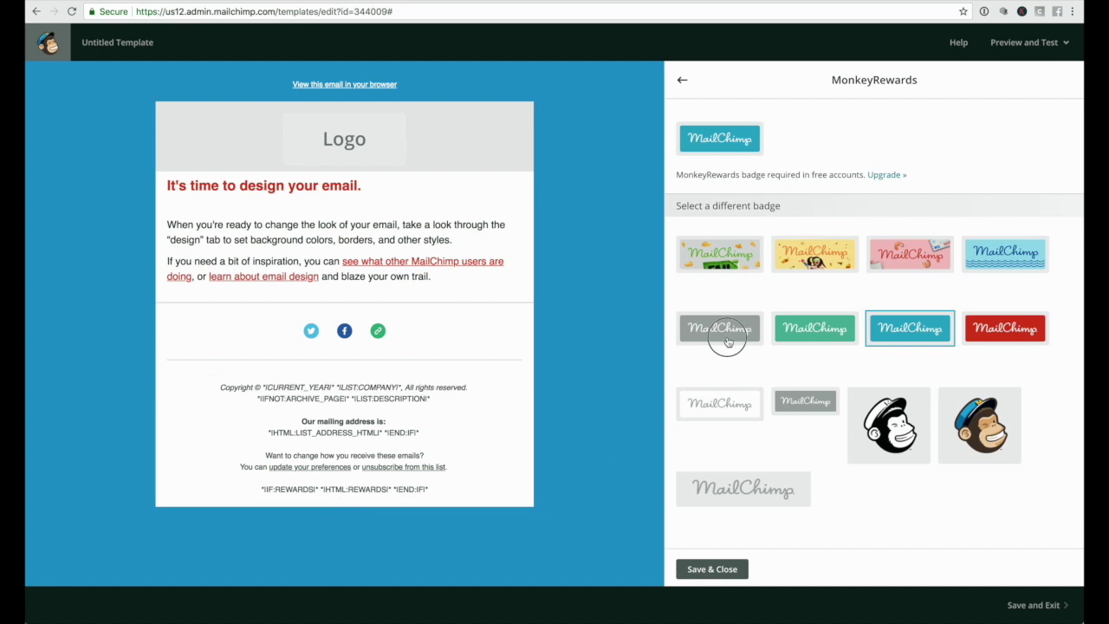
click(724, 406)
click(805, 409)
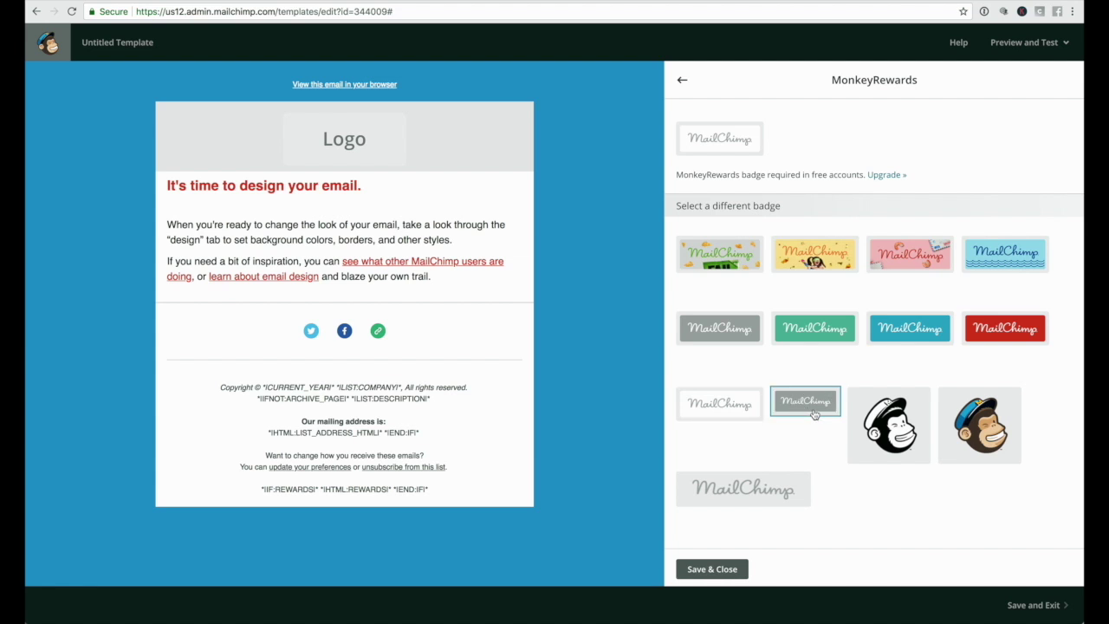
click(908, 448)
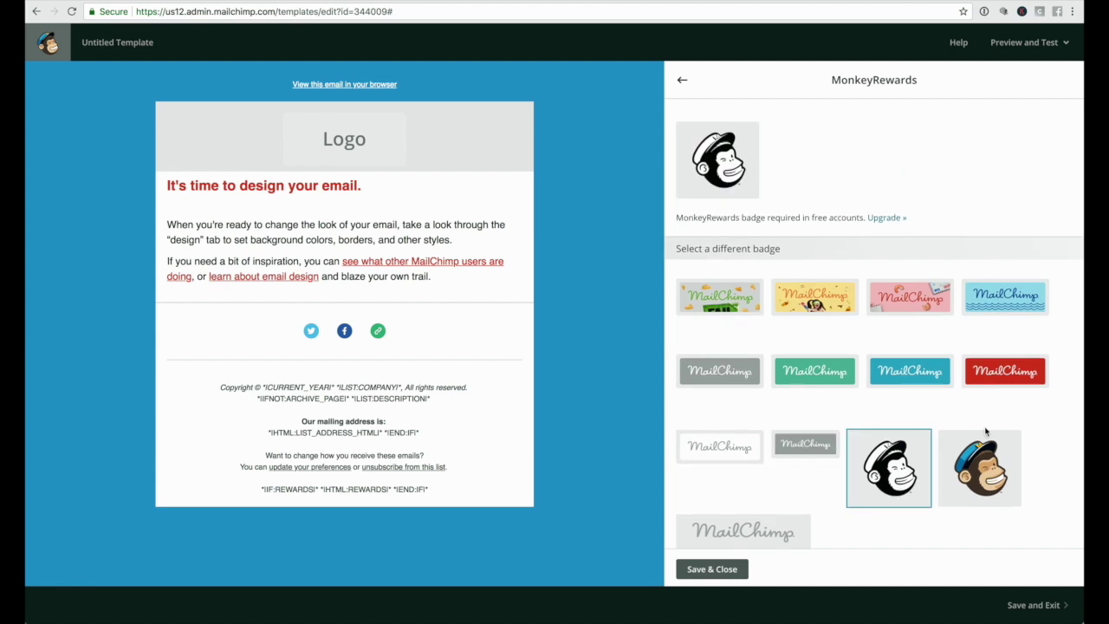
click(986, 446)
click(880, 472)
click(805, 445)
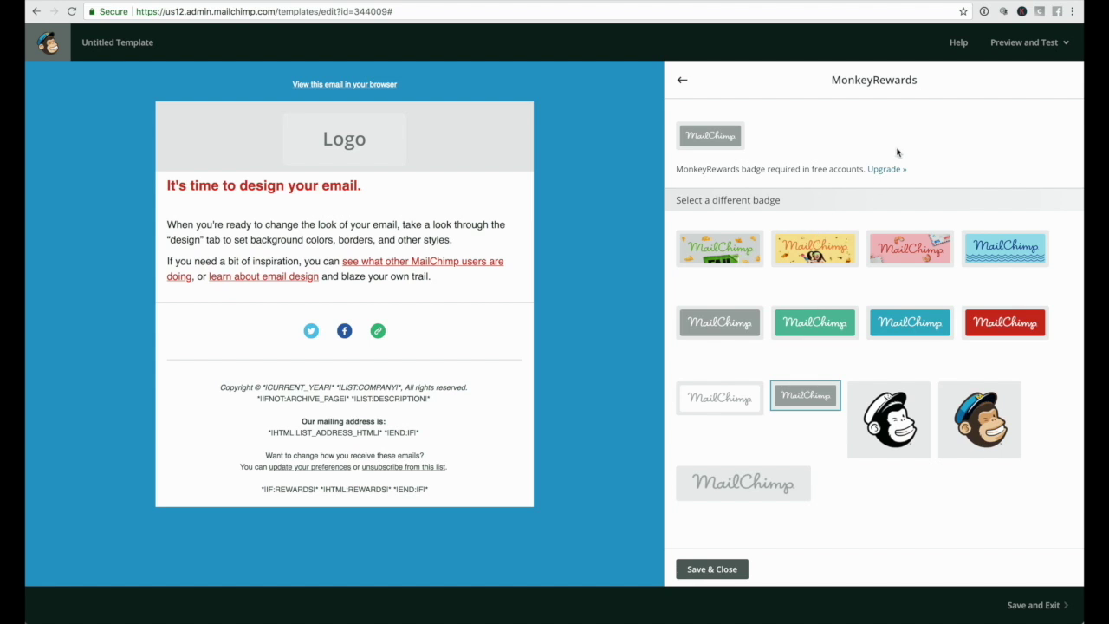
click(717, 574)
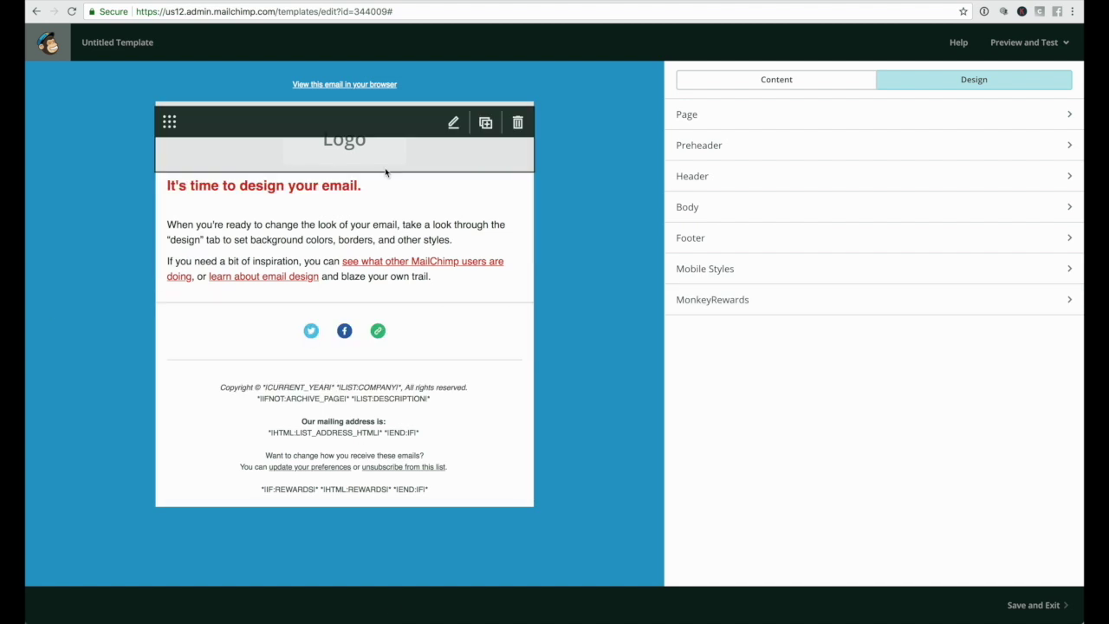
Select the Logo block, dismiss the Content Manager without replacing, and choose to delete it.
mouse_move(517, 347)
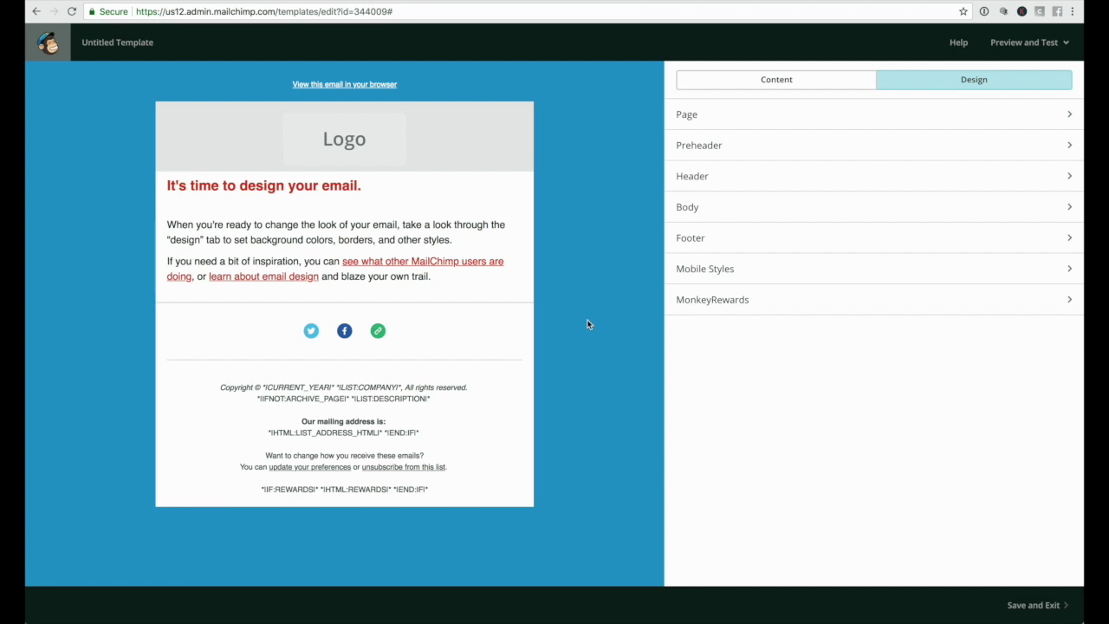
mouse_move(521, 326)
click(717, 86)
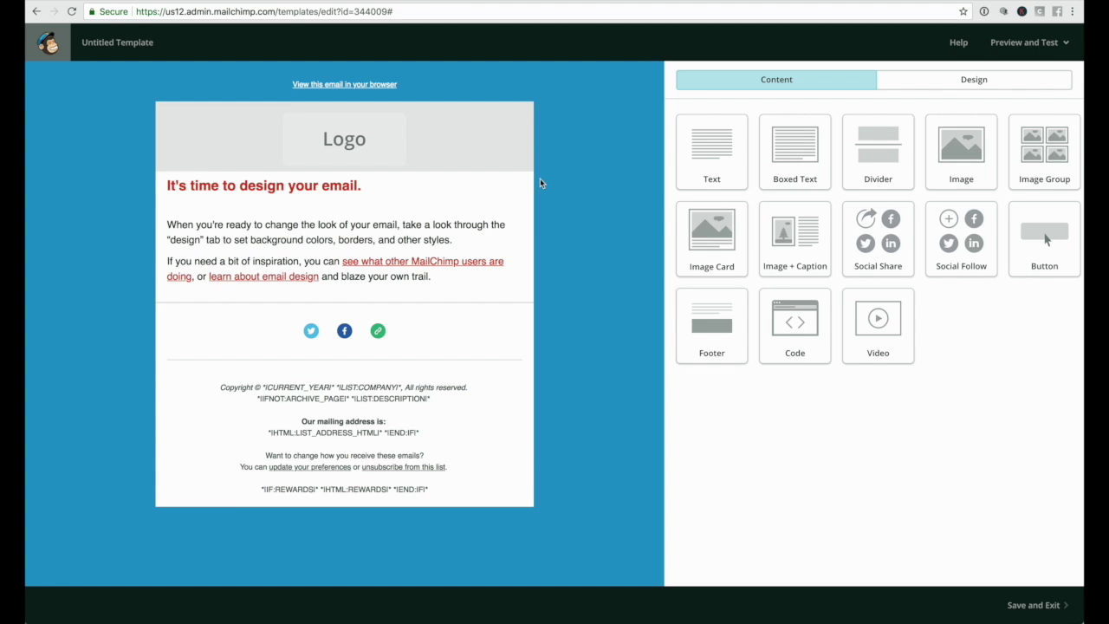
click(392, 154)
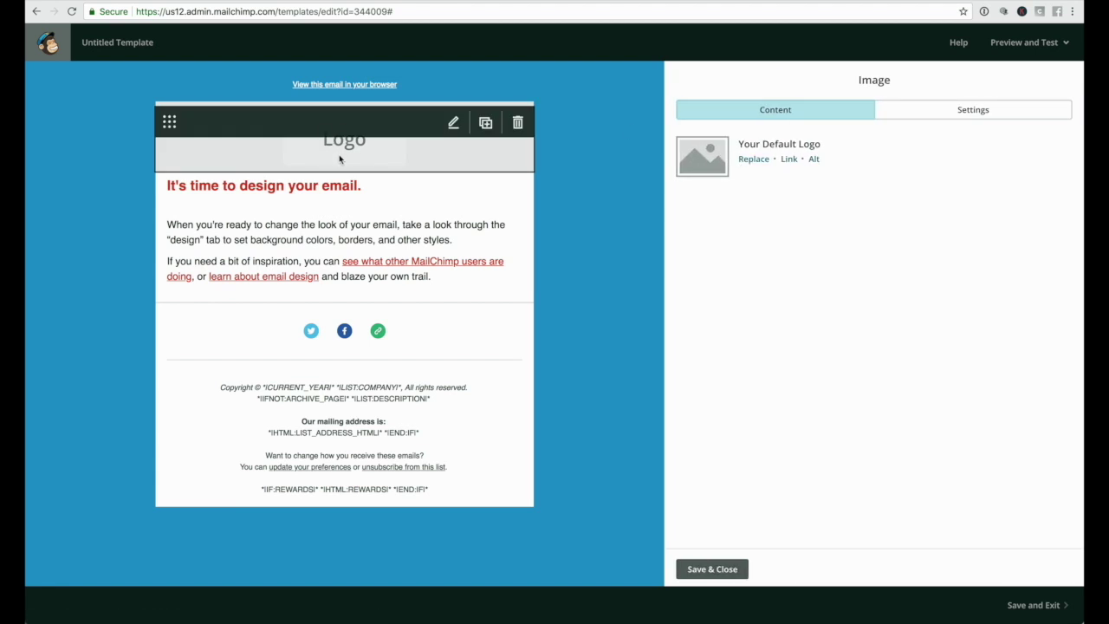
click(754, 161)
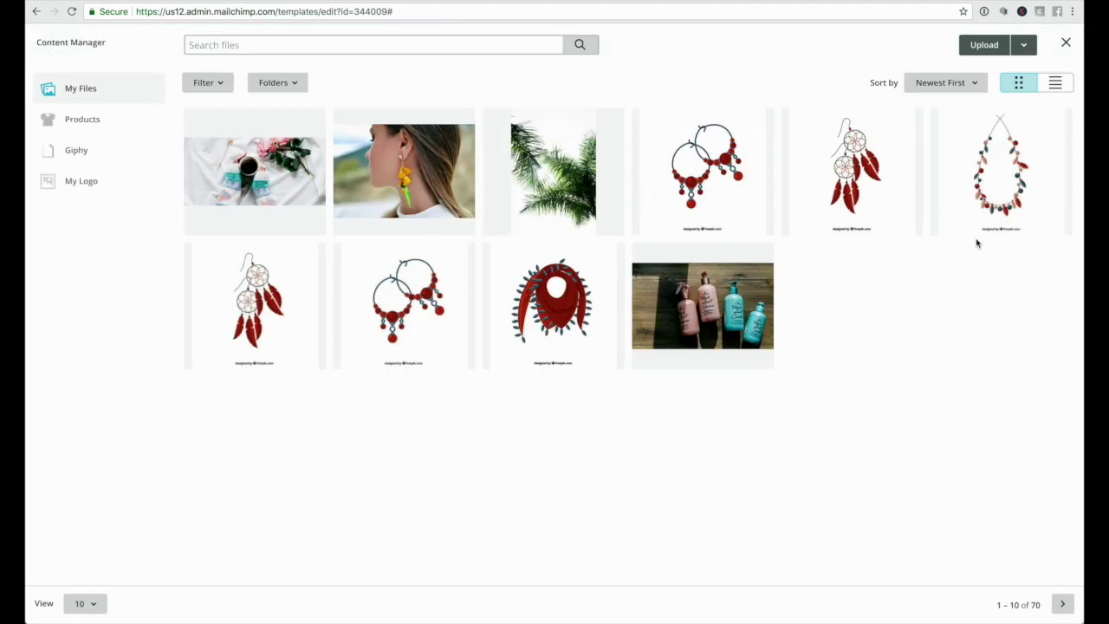
click(1065, 42)
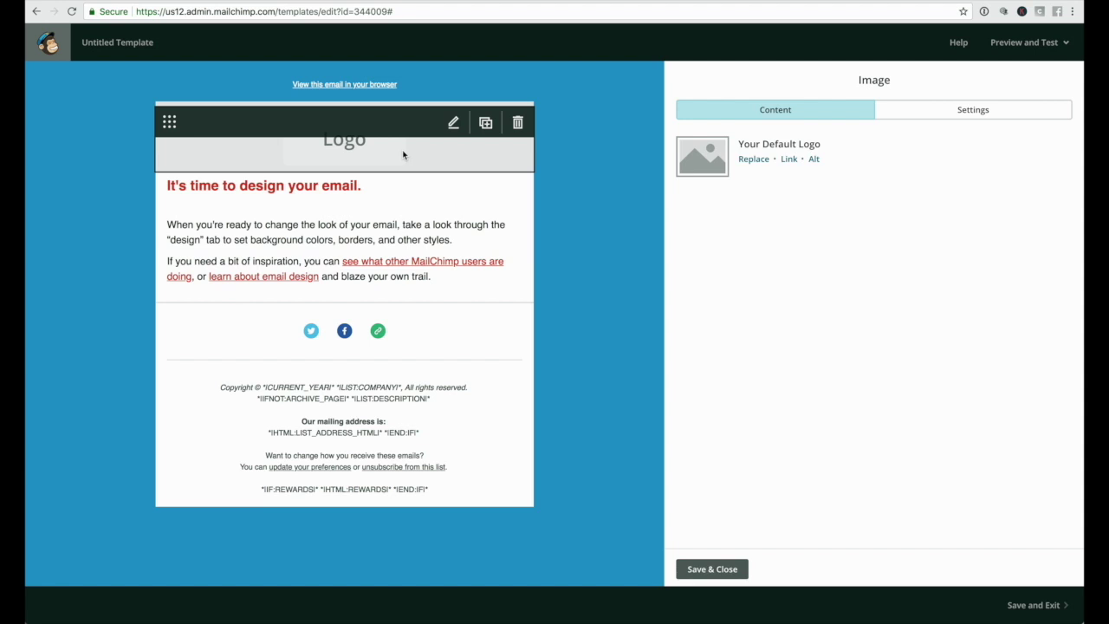
click(517, 122)
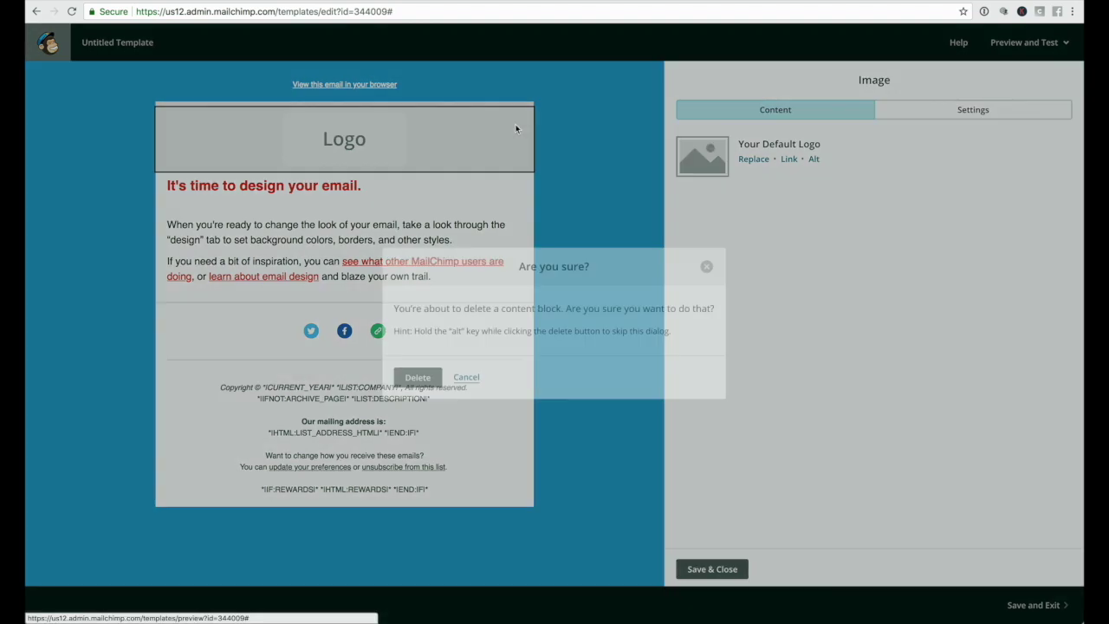
Delete the Logo block and insert the coffee-and-flowers photo as a header Image block.
click(417, 378)
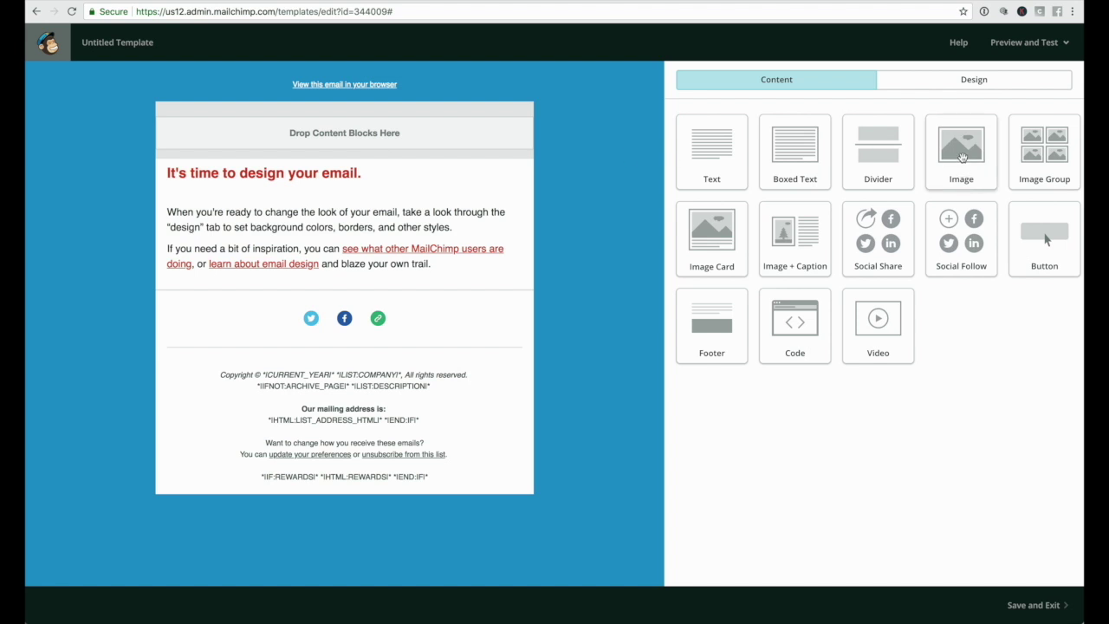
drag(962, 157, 300, 152)
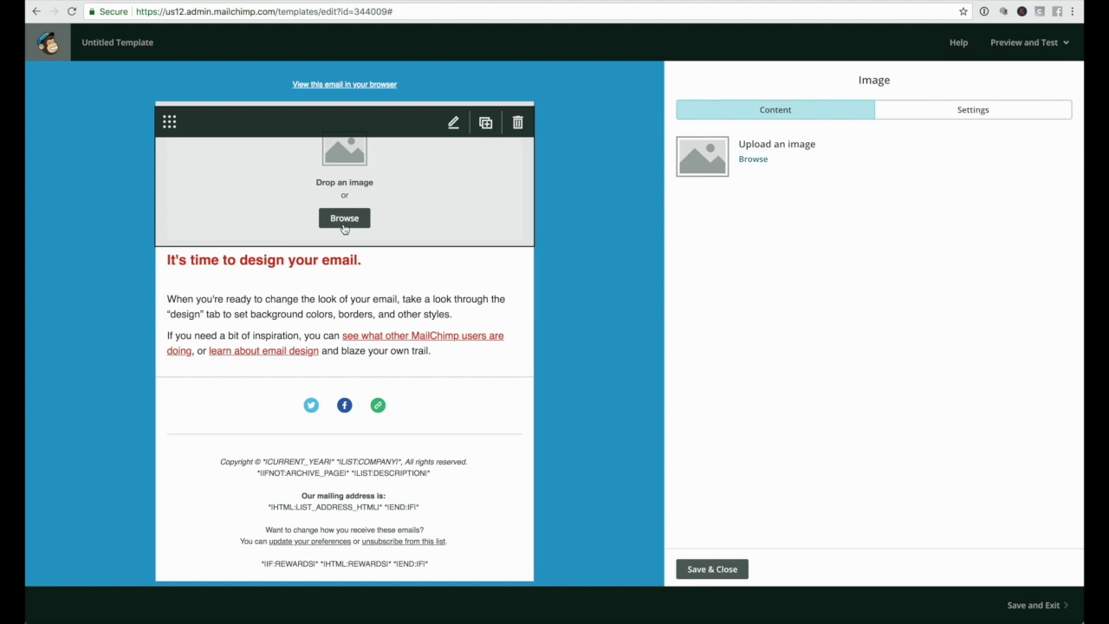
click(750, 161)
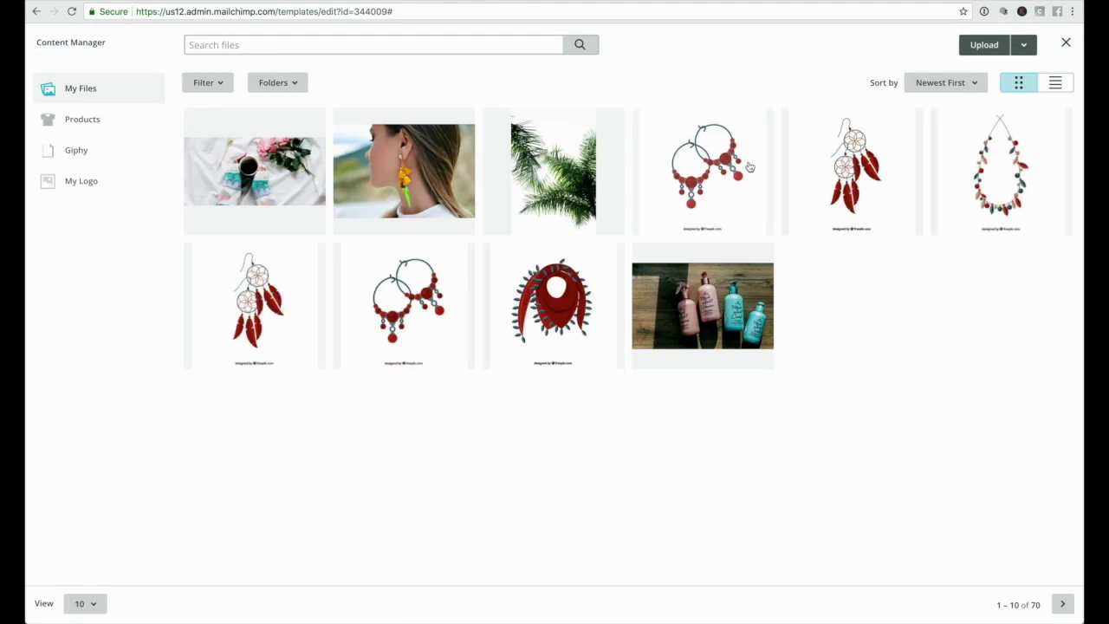
click(285, 165)
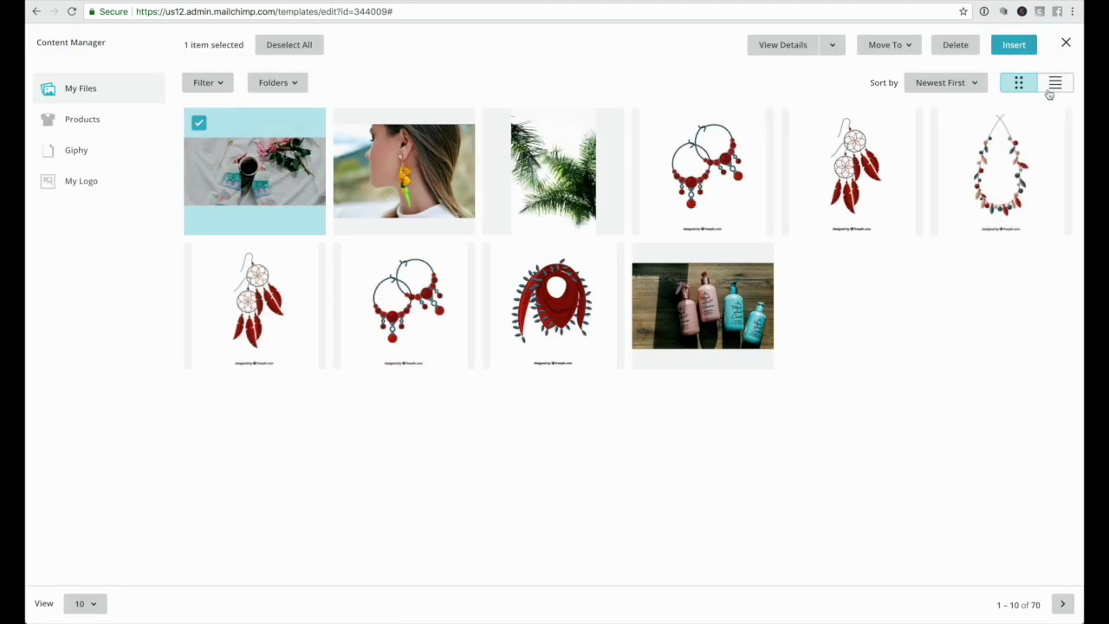
click(1018, 46)
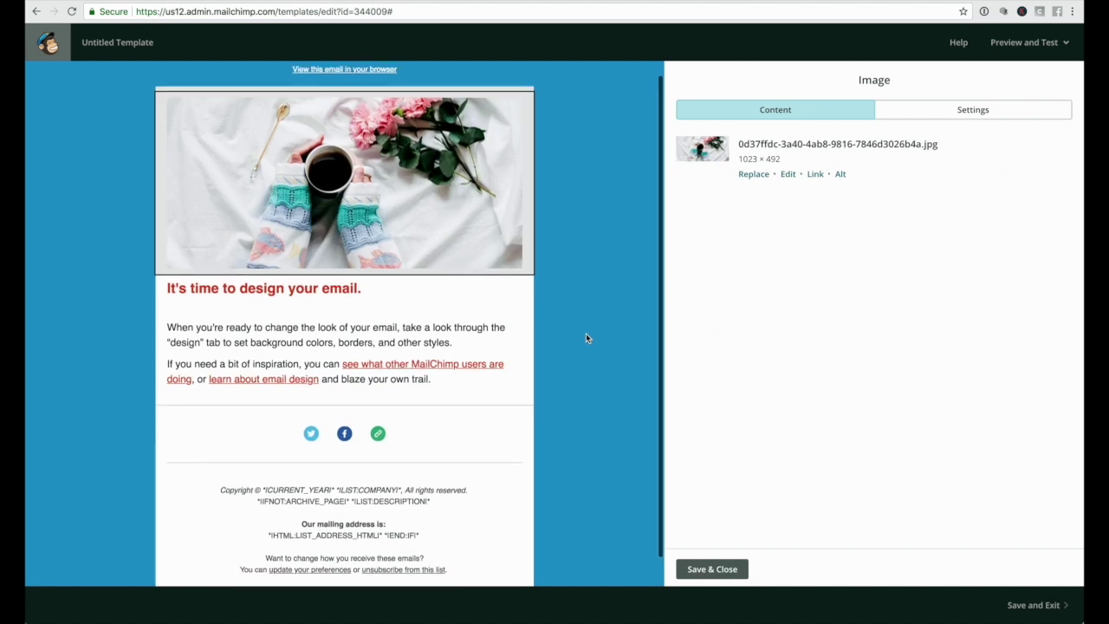
mouse_move(455, 171)
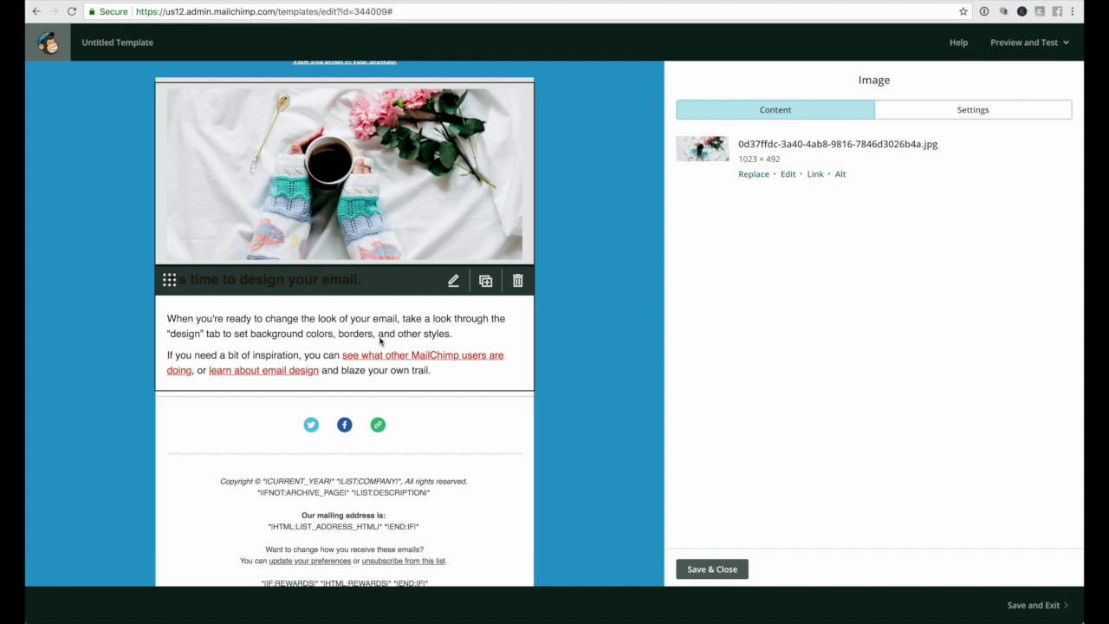
In the Social Follow block, remove Twitter and Website and add Pinterest.
scroll(381, 286, down, 1)
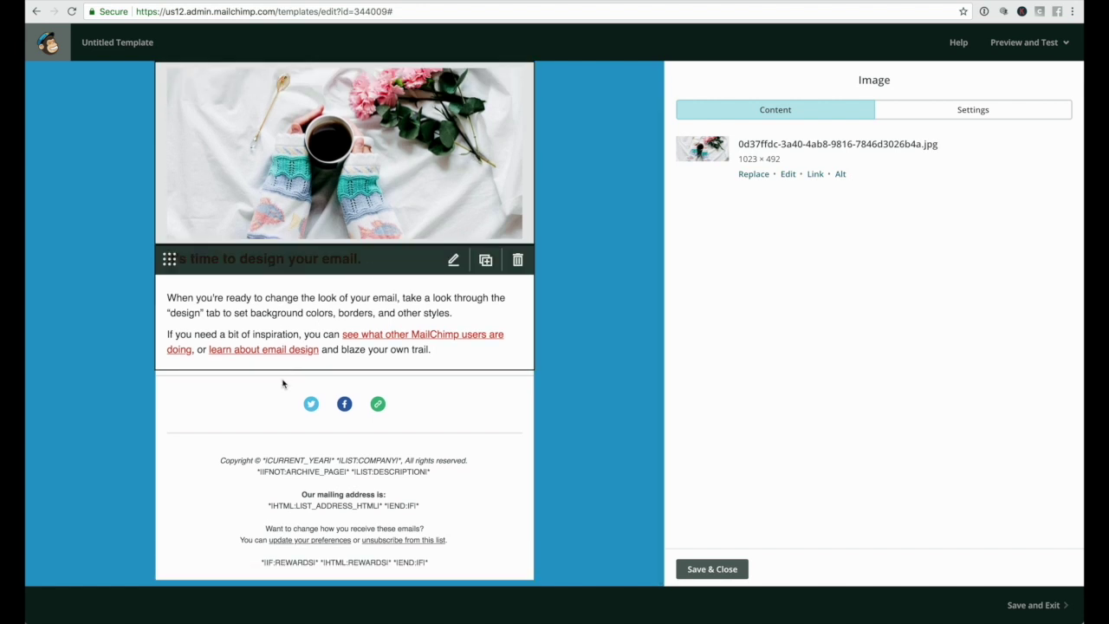
click(452, 396)
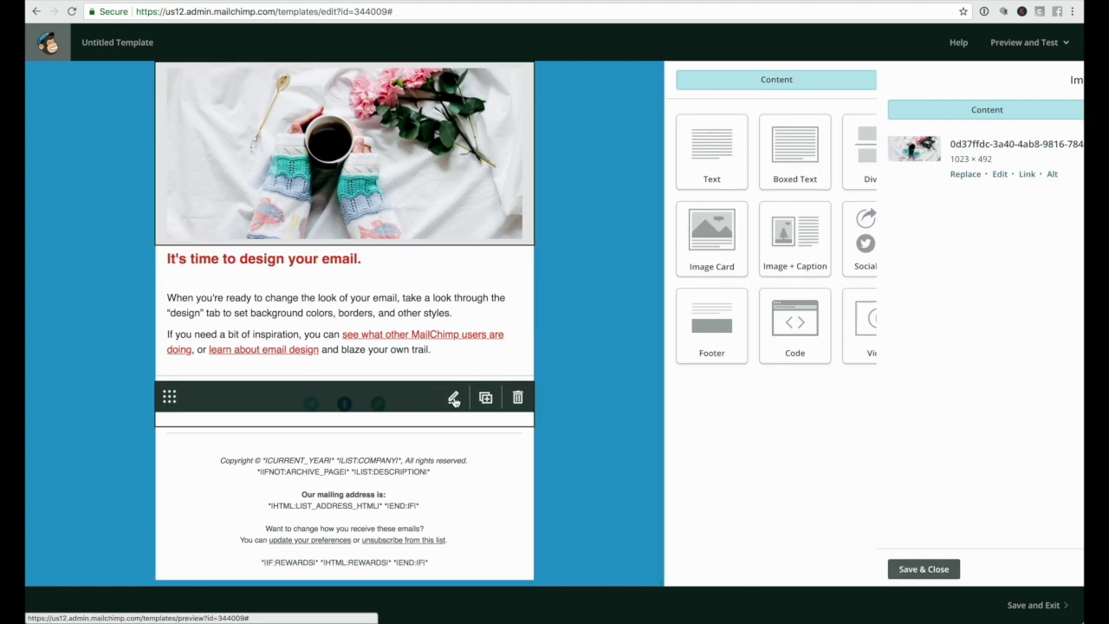
scroll(360, 400, up, 2)
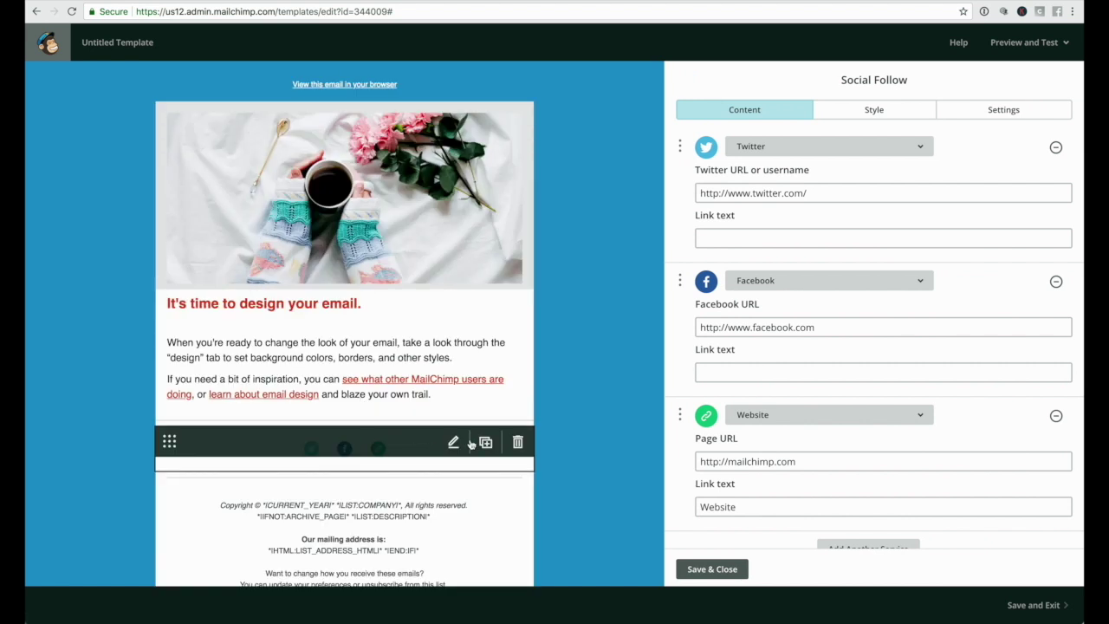
click(1056, 148)
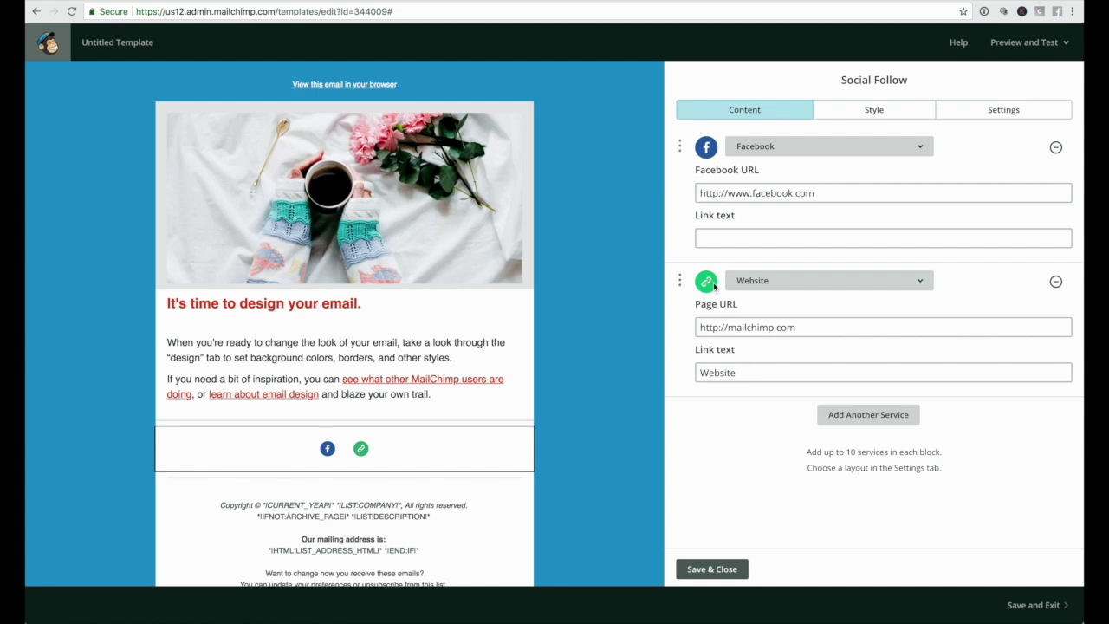
click(1056, 282)
click(883, 284)
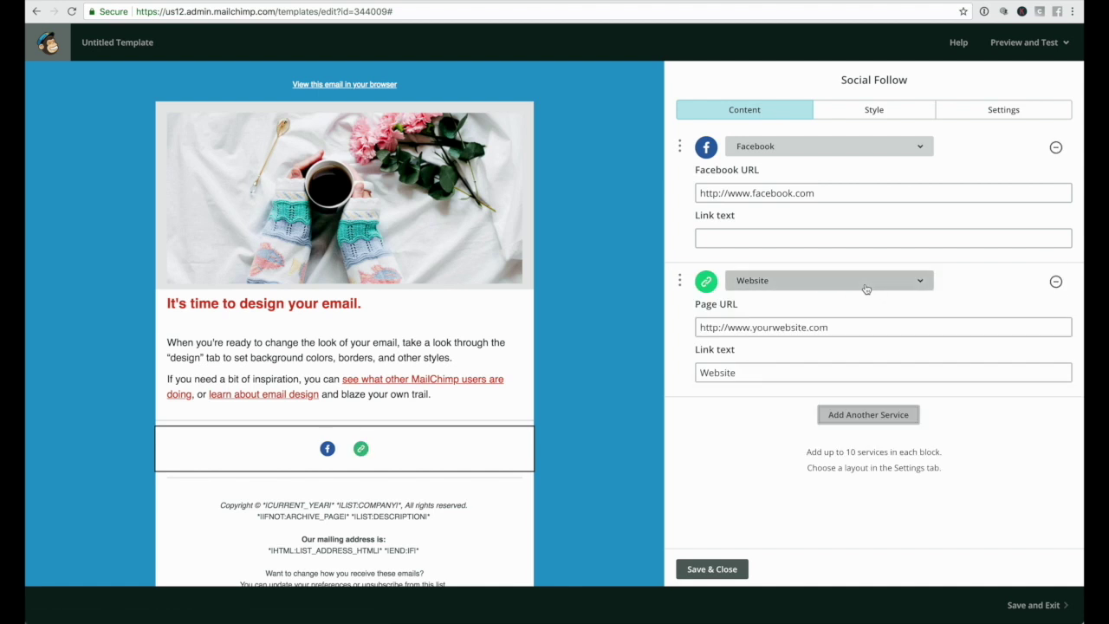
click(752, 282)
scroll(763, 407, up, 5)
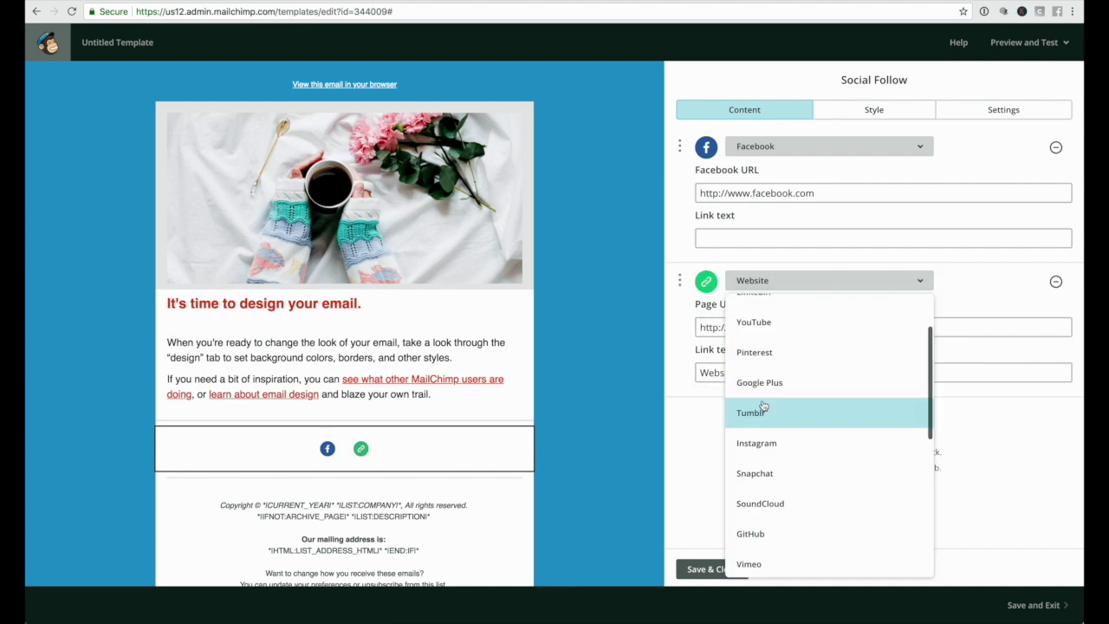
click(758, 353)
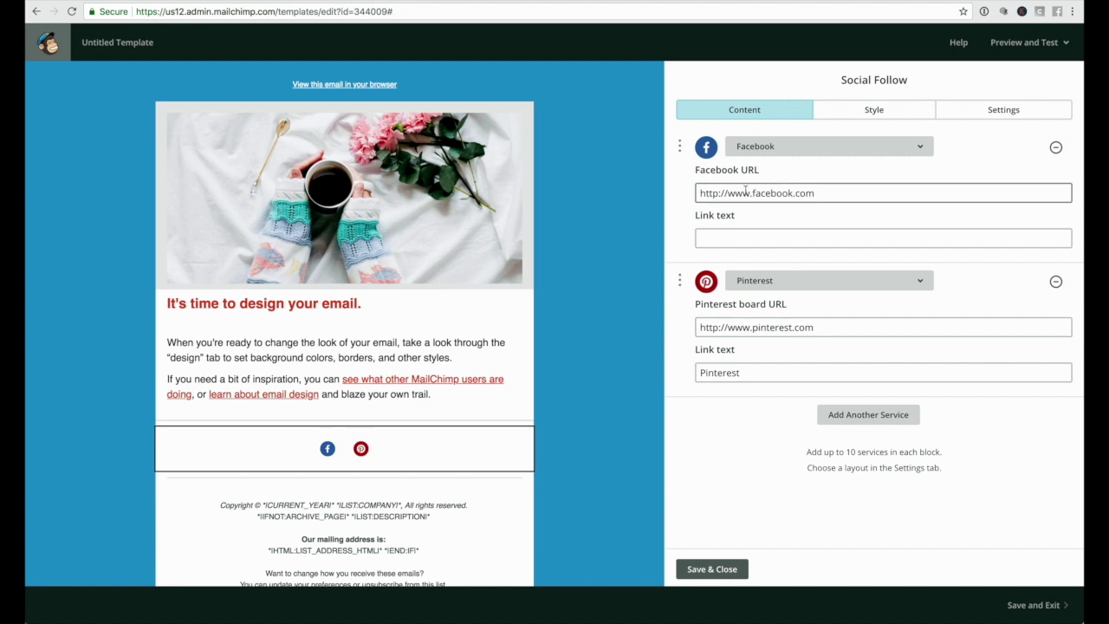
Style the social icons as large, horizontal, black Outlined icons and save the block.
click(880, 111)
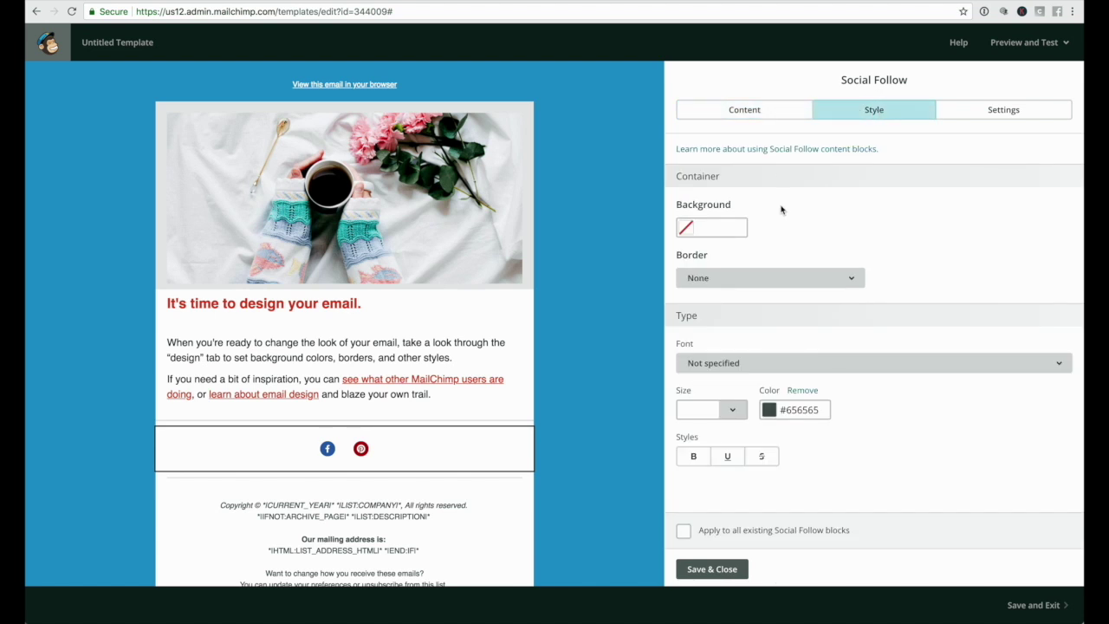
click(1001, 111)
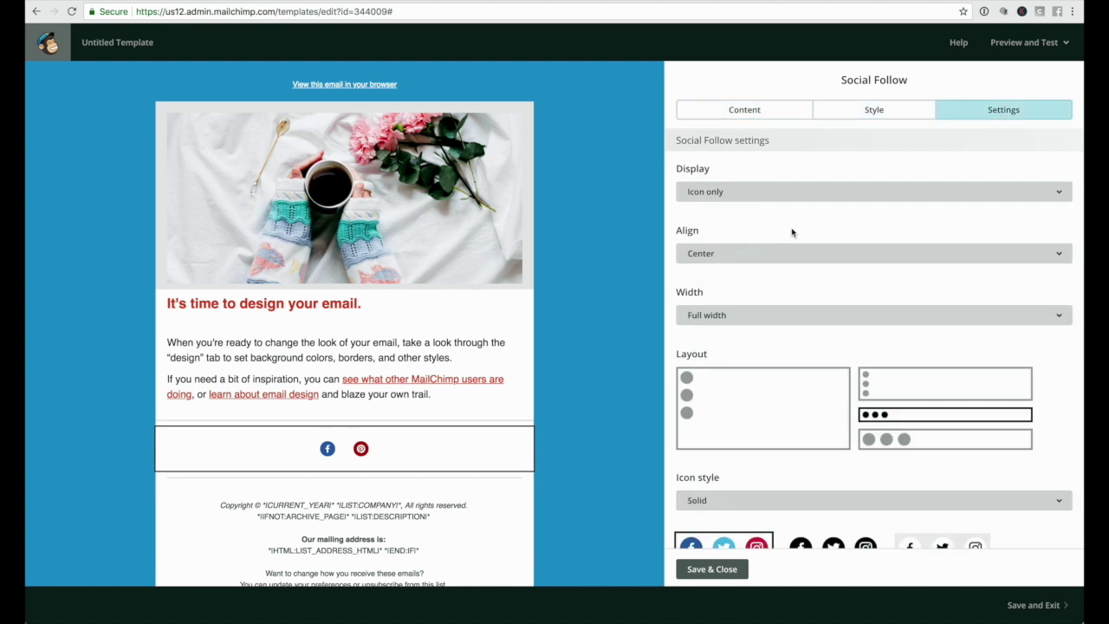
click(768, 381)
scroll(742, 401, down, 1)
click(897, 322)
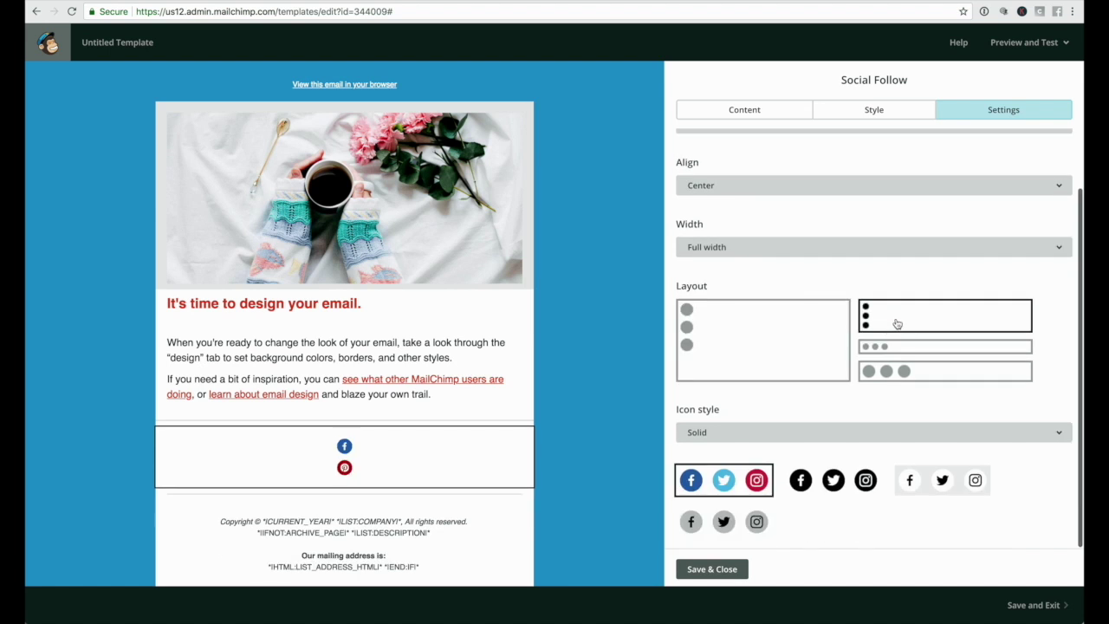
click(895, 347)
click(829, 478)
click(925, 483)
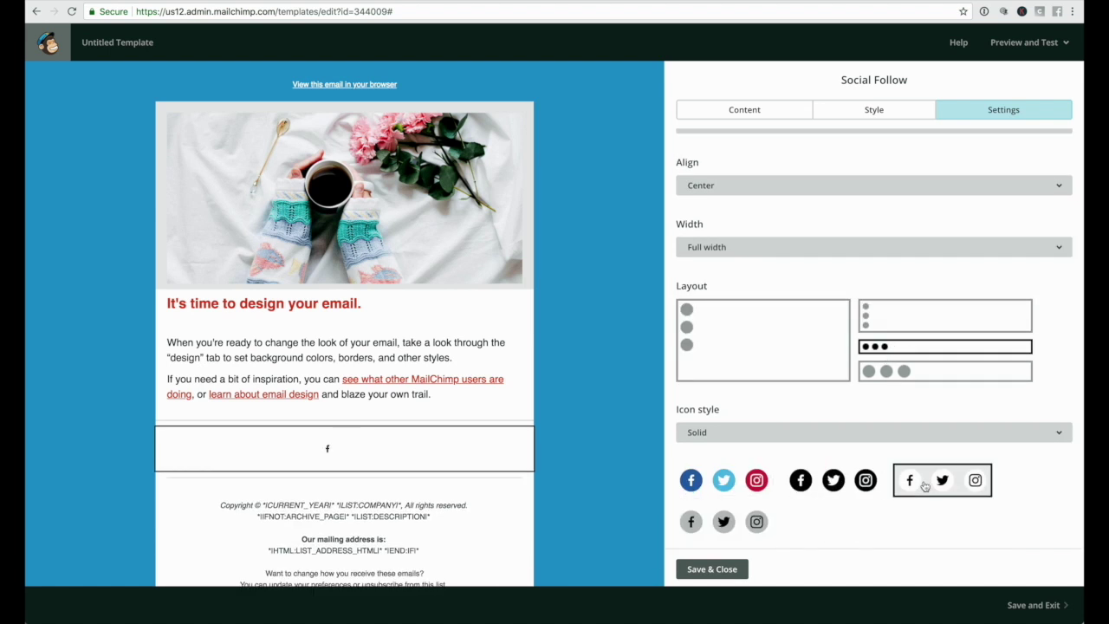
click(779, 433)
click(714, 506)
click(722, 488)
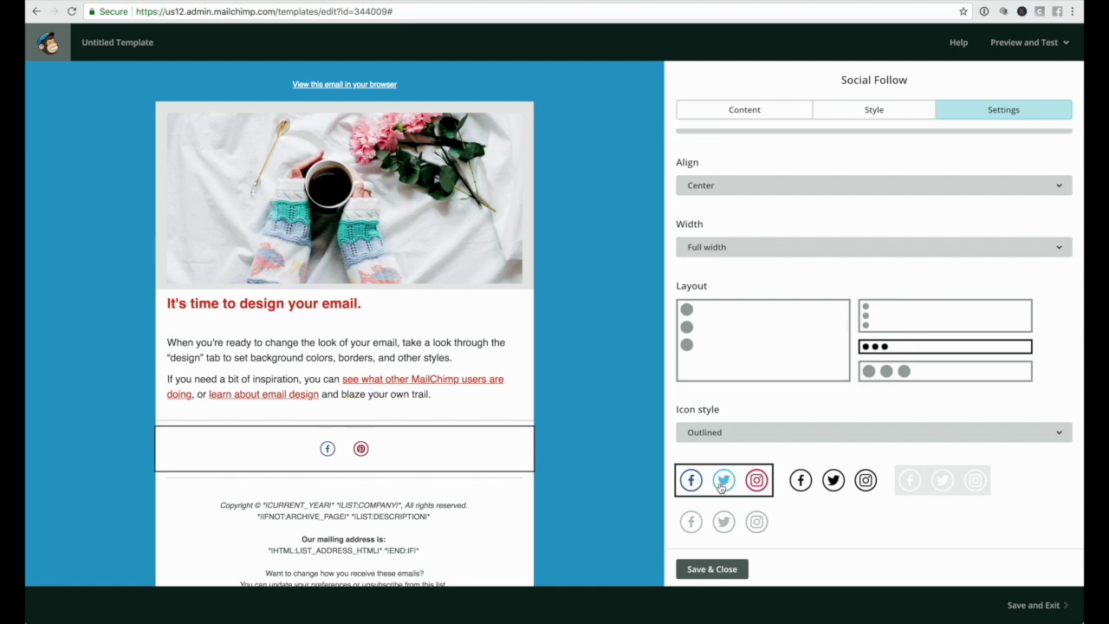
click(894, 373)
scroll(602, 414, down, 1)
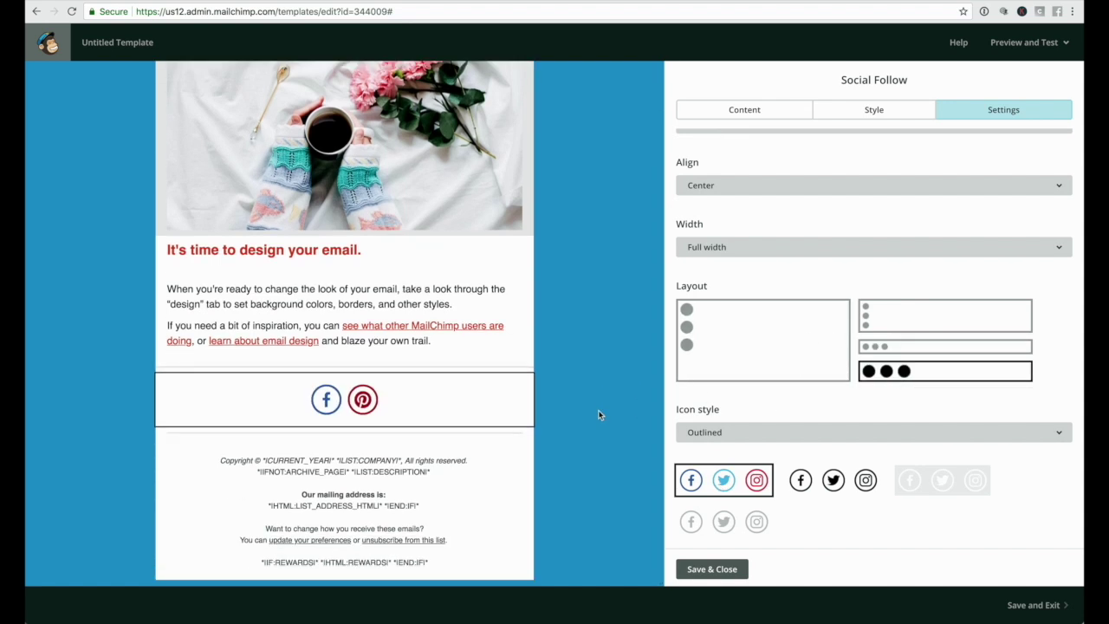
click(802, 475)
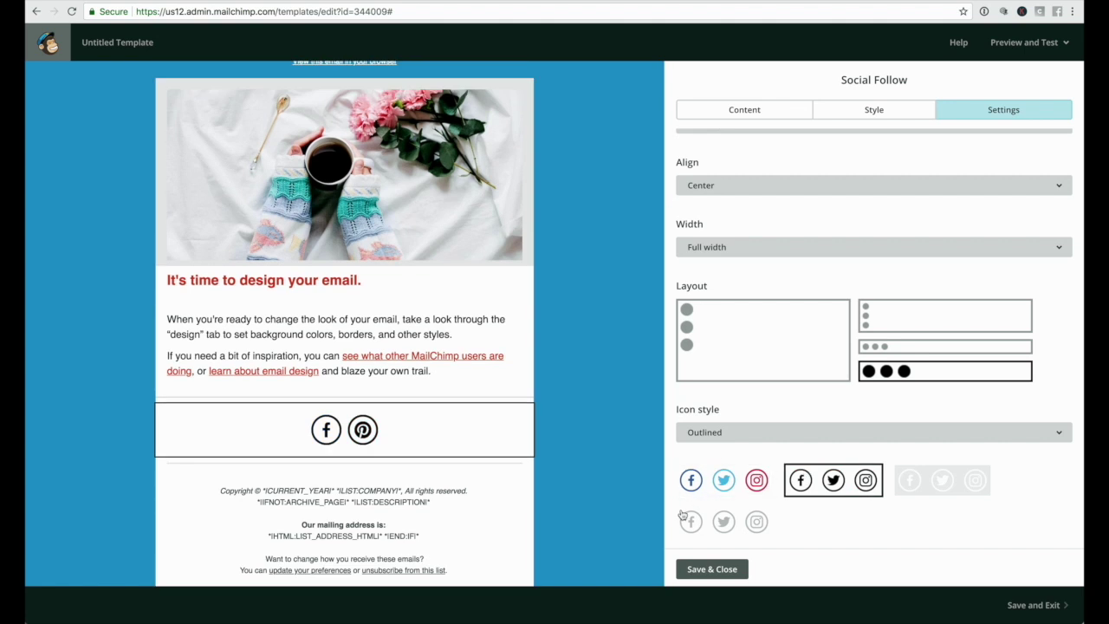
click(698, 570)
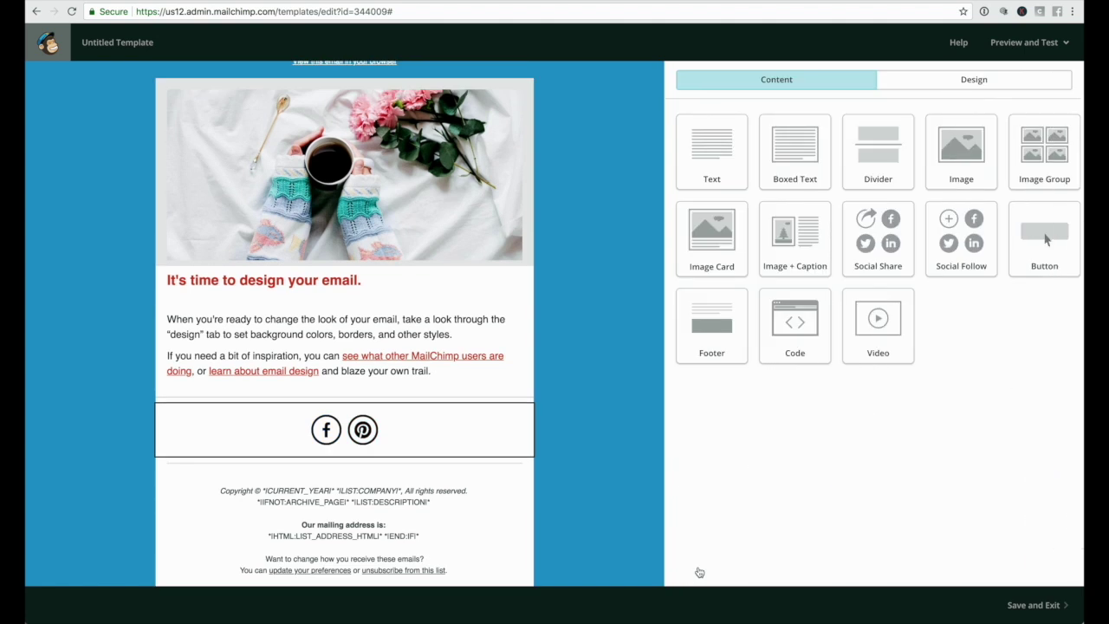
Save and exit, naming the template 'Tizzit Broadcast Template'.
click(1045, 608)
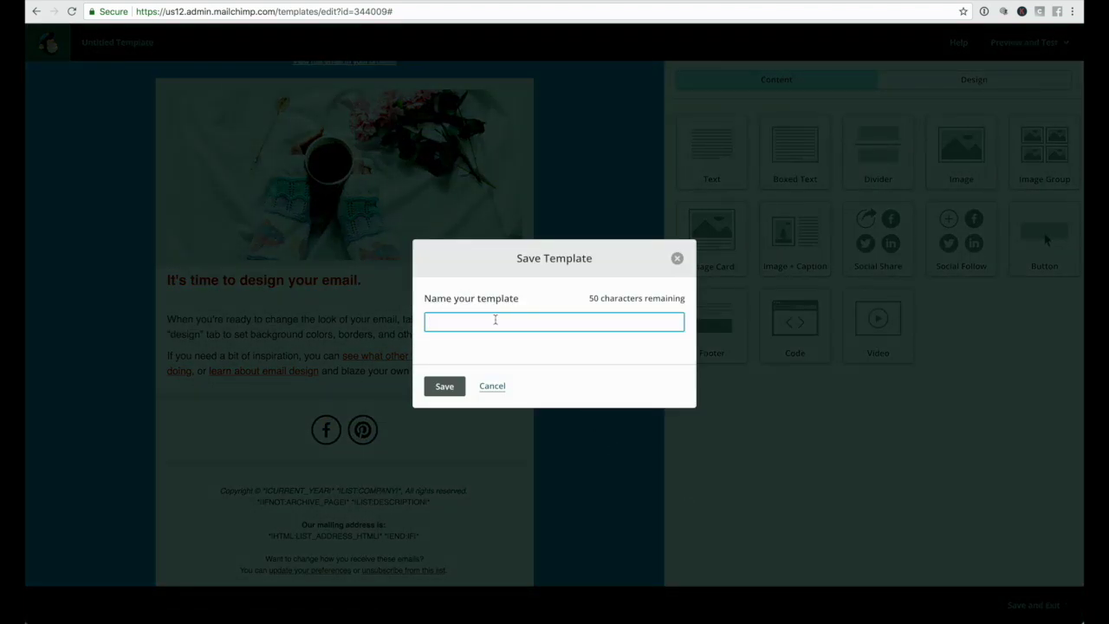
text(Tizzit Braod)
key(BackSpace)
key(BackSpace)
key(BackSpace)
text(oadcast Template)
click(446, 387)
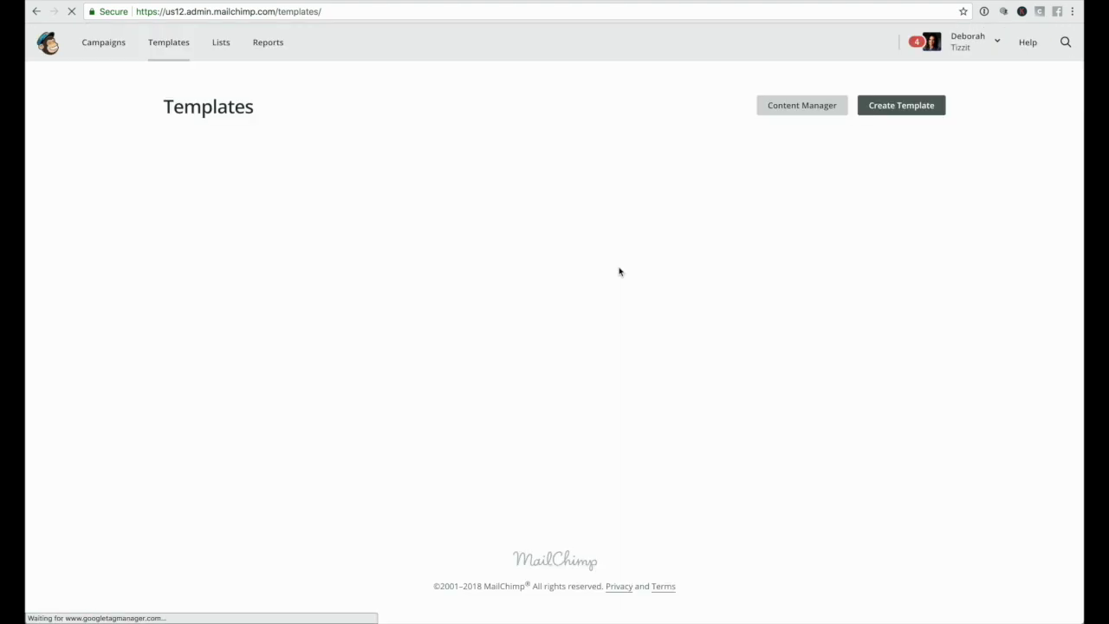